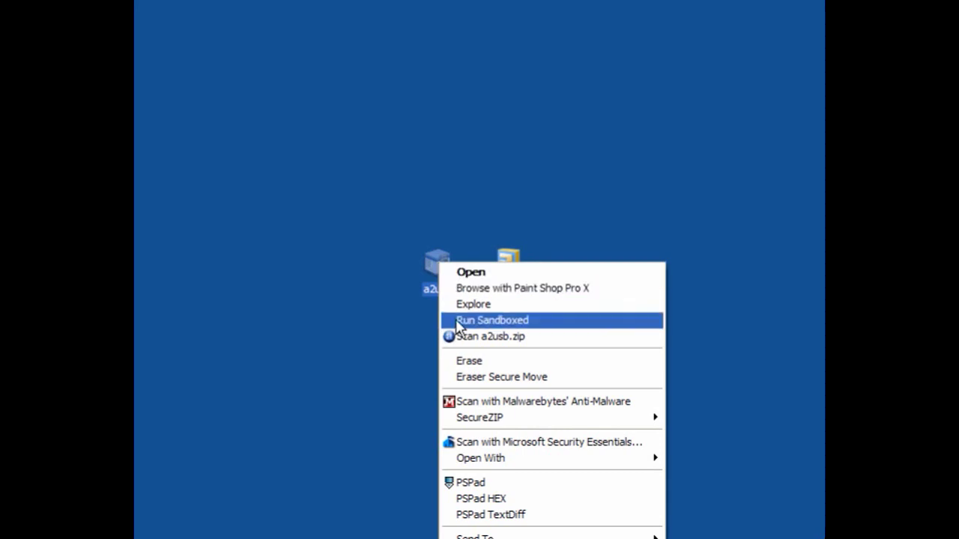
Step: Extract all files of a2usb.zip into the A-Squared folder on the SP37322 (G:) drive
{"action": "mouse_move", "coordinate": [526, 422]}
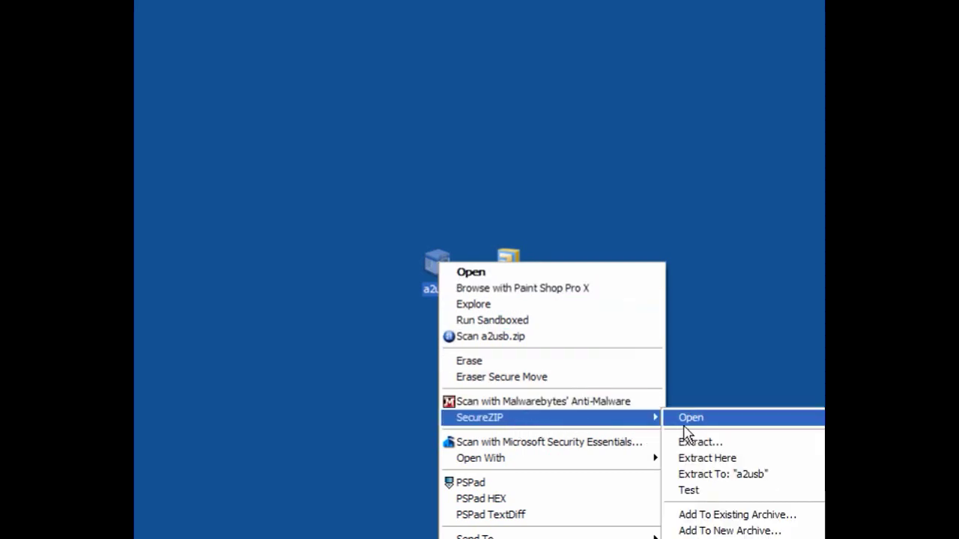
{"action": "left_click", "coordinate": [711, 454]}
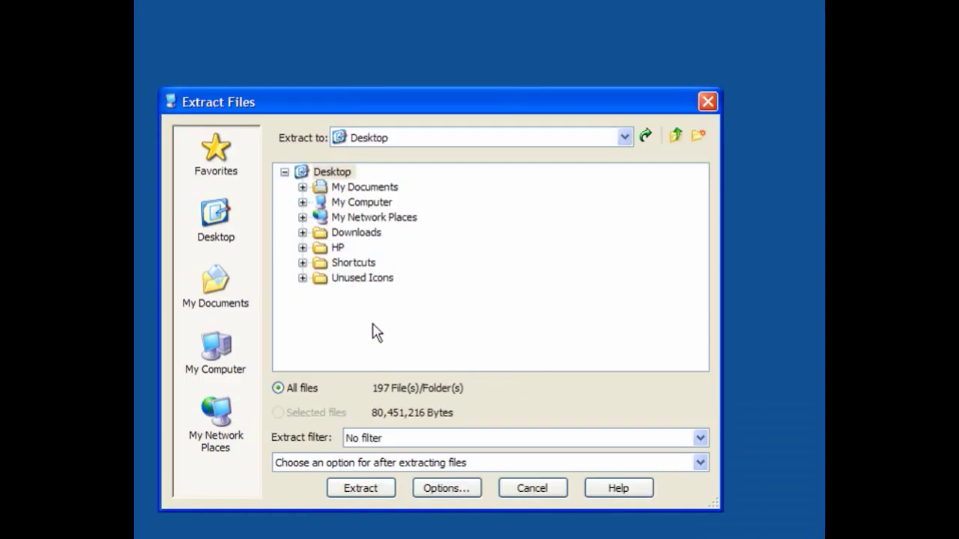
{"action": "left_click", "coordinate": [302, 203]}
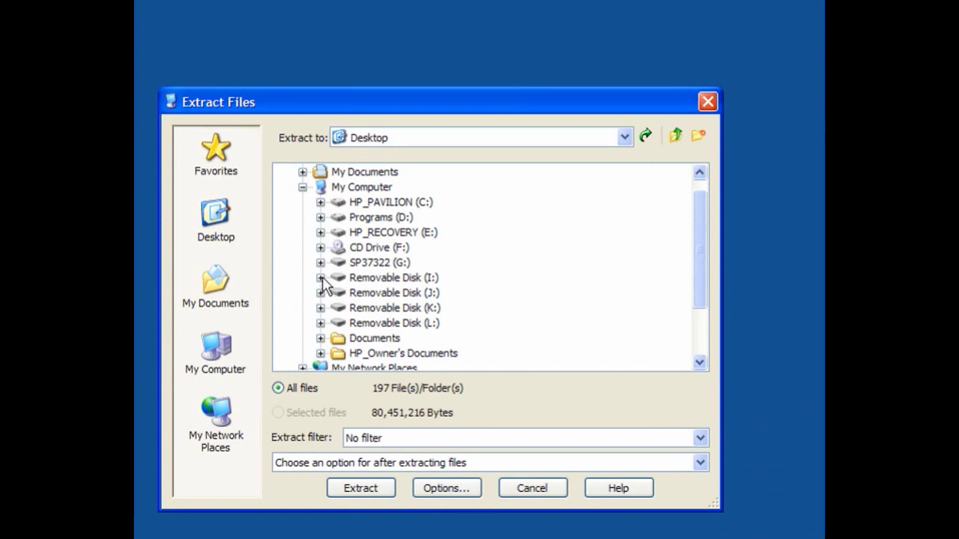
{"action": "left_click", "coordinate": [320, 263]}
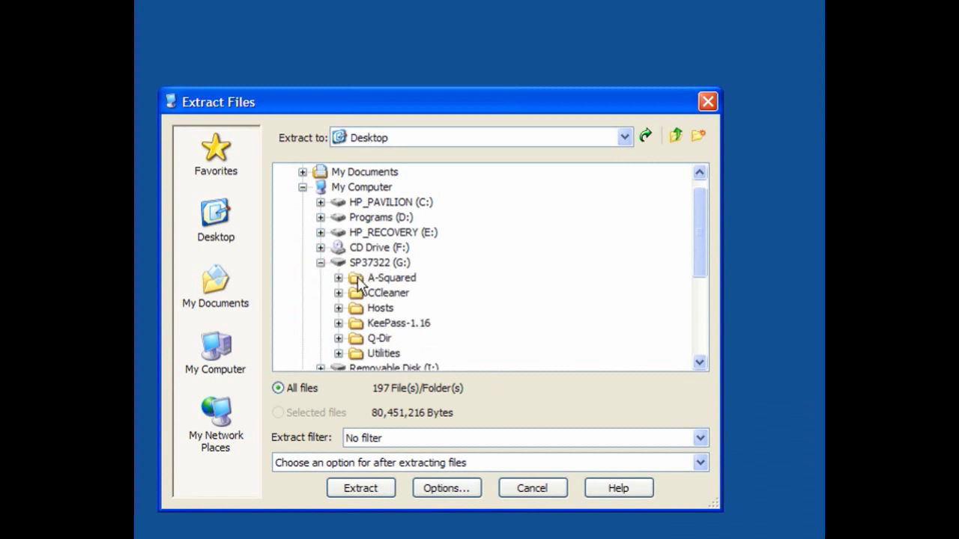
{"action": "left_click", "coordinate": [359, 278]}
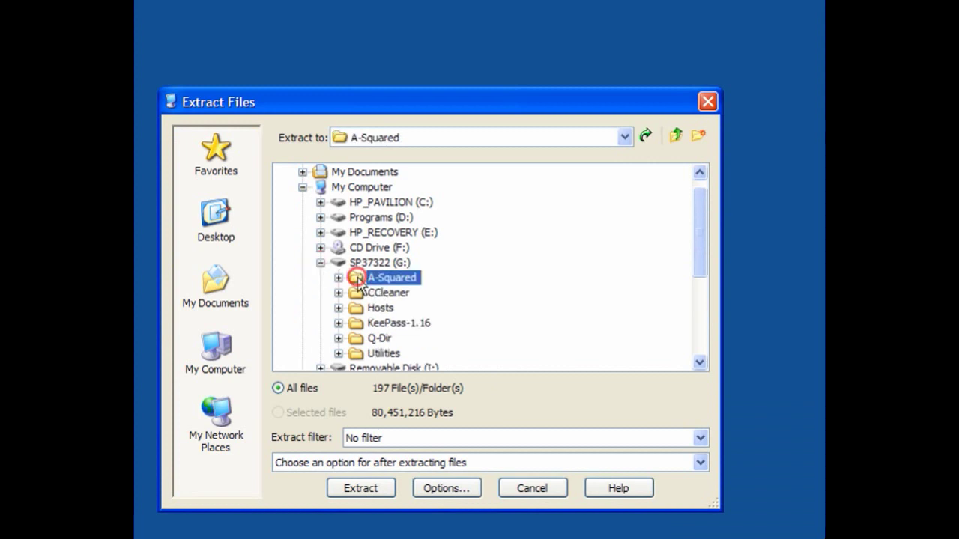
{"action": "left_click", "coordinate": [375, 487]}
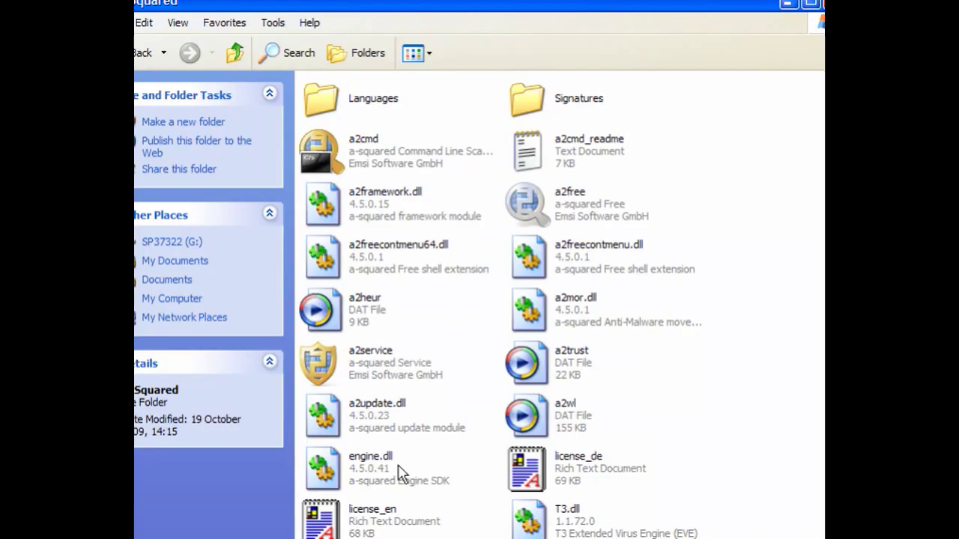
Step: Launch a2free from the extracted A-Squared files and run the recommended online update
{"action": "scroll", "coordinate": [408, 464], "scroll_direction": "down", "scroll_amount": 1}
{"action": "scroll", "coordinate": [409, 465], "scroll_direction": "up", "scroll_amount": 1}
{"action": "left_click", "coordinate": [527, 207]}
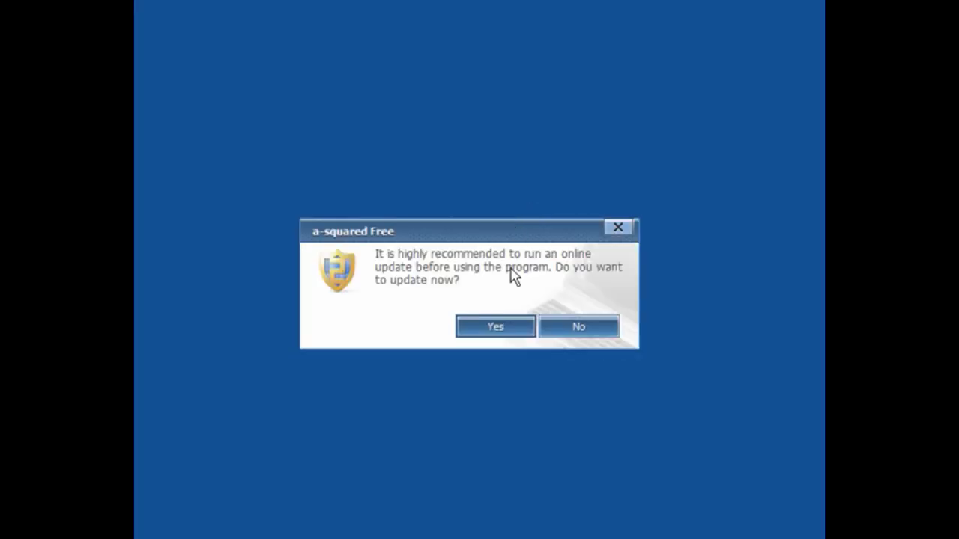
{"action": "left_click", "coordinate": [505, 326]}
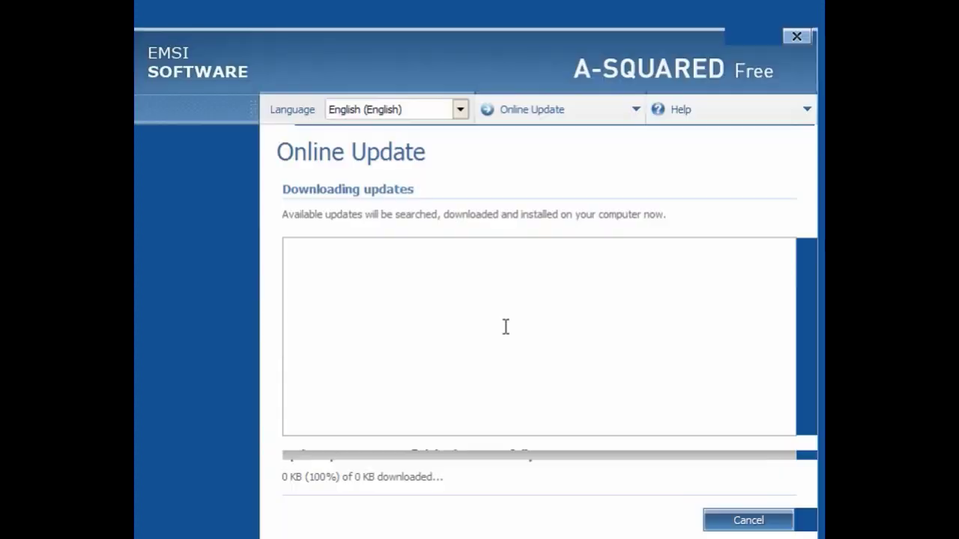
{"action": "left_click_drag", "start_coordinate": [450, 66], "coordinate": [503, 37]}
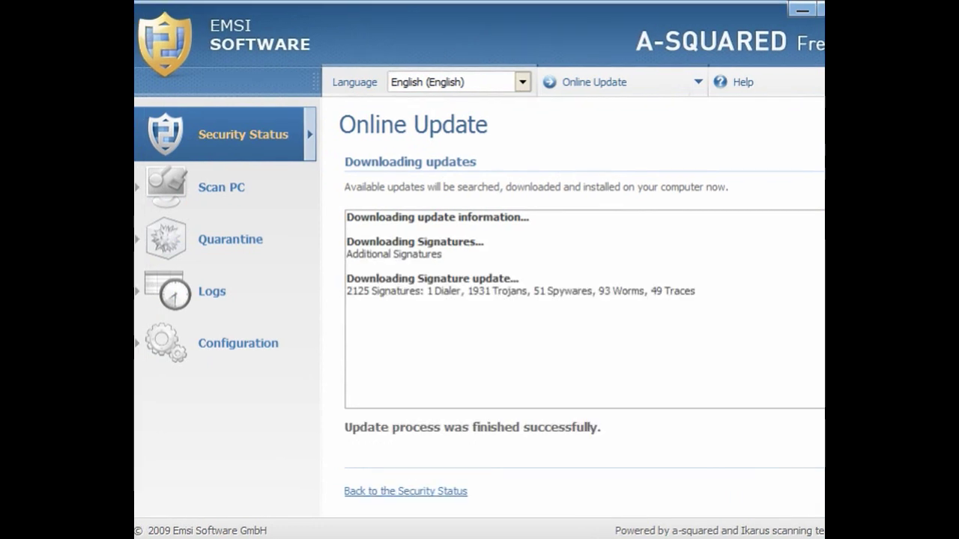
Step: Review the Explorer integration option in the general configuration, the update settings and the available interface languages
{"action": "left_click", "coordinate": [271, 345]}
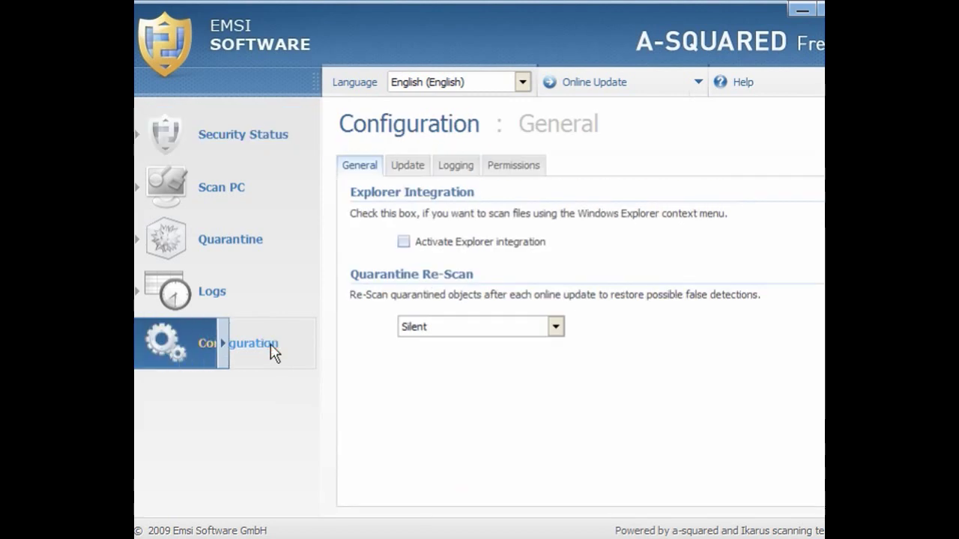
{"action": "left_click", "coordinate": [404, 244]}
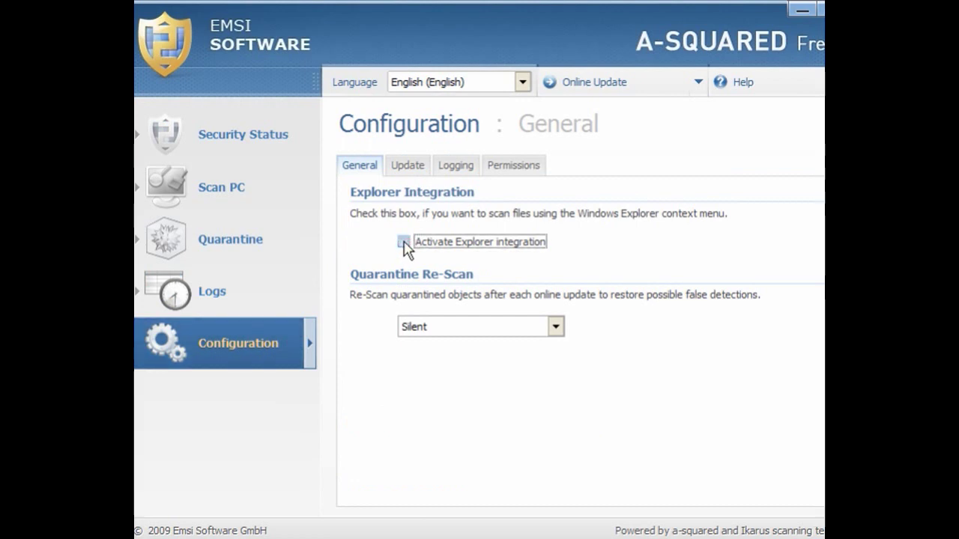
{"action": "left_click", "coordinate": [405, 242]}
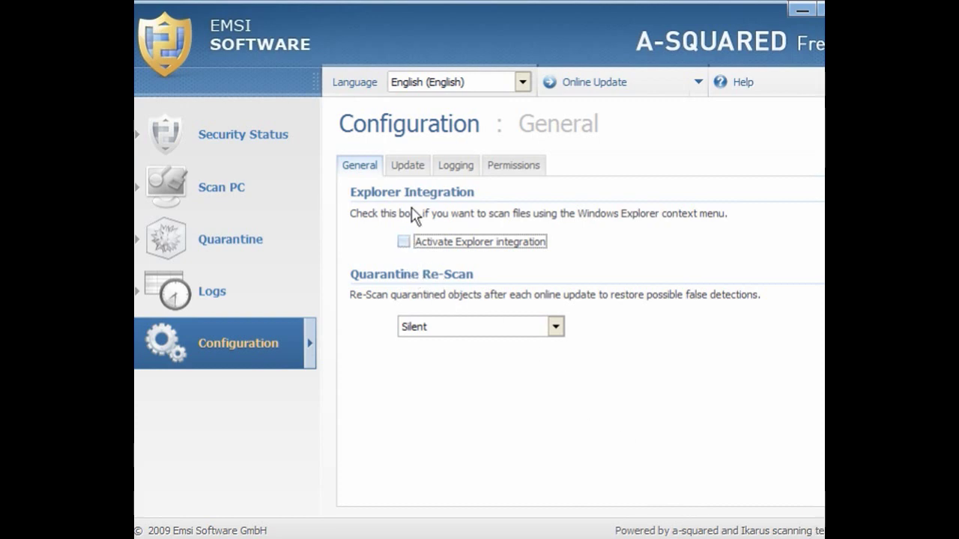
{"action": "left_click", "coordinate": [410, 166]}
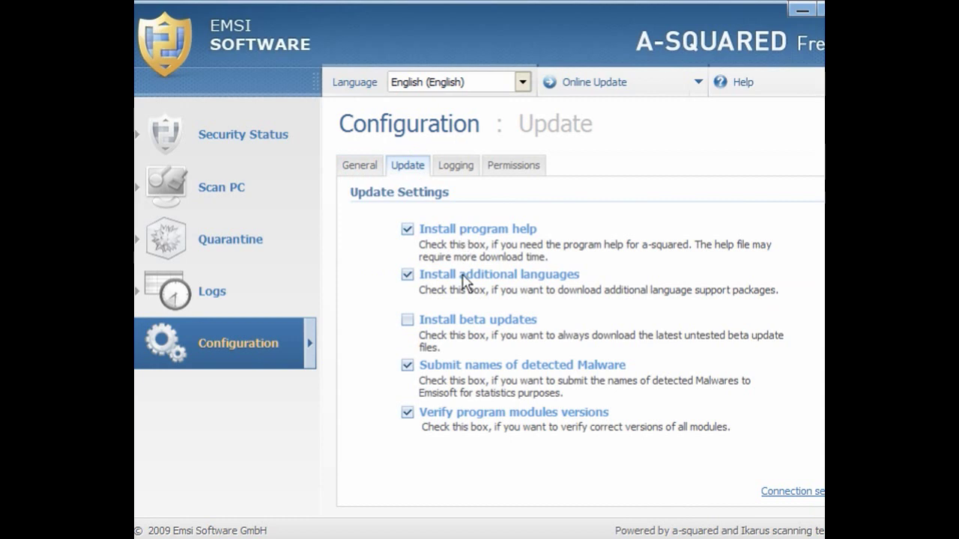
{"action": "left_click", "coordinate": [523, 84]}
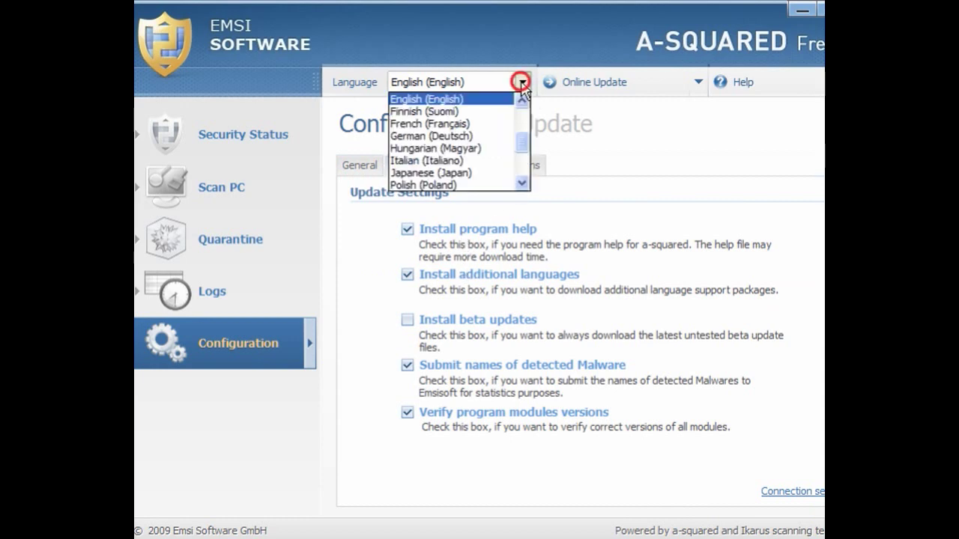
{"action": "left_click", "coordinate": [522, 84]}
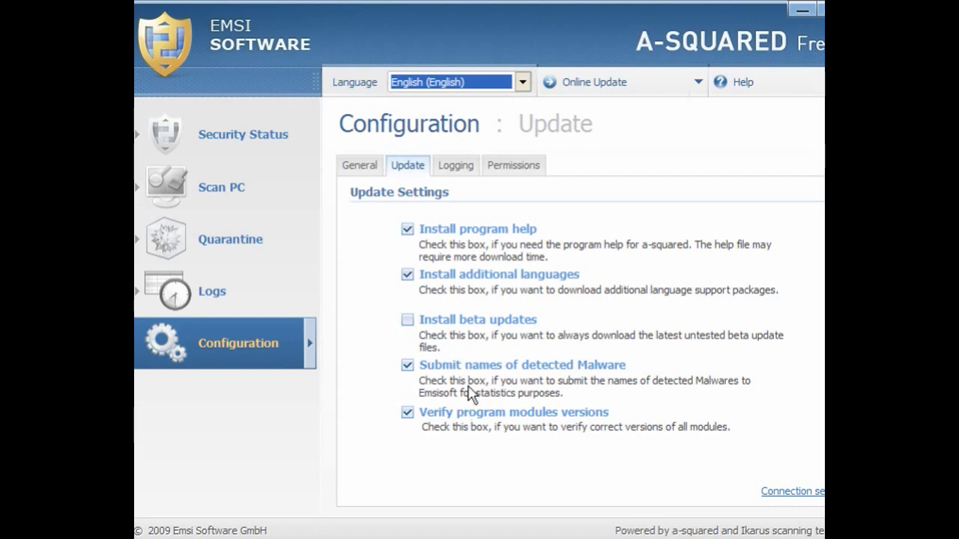
Step: Set update logging to store the last 5 records
{"action": "left_click", "coordinate": [462, 171]}
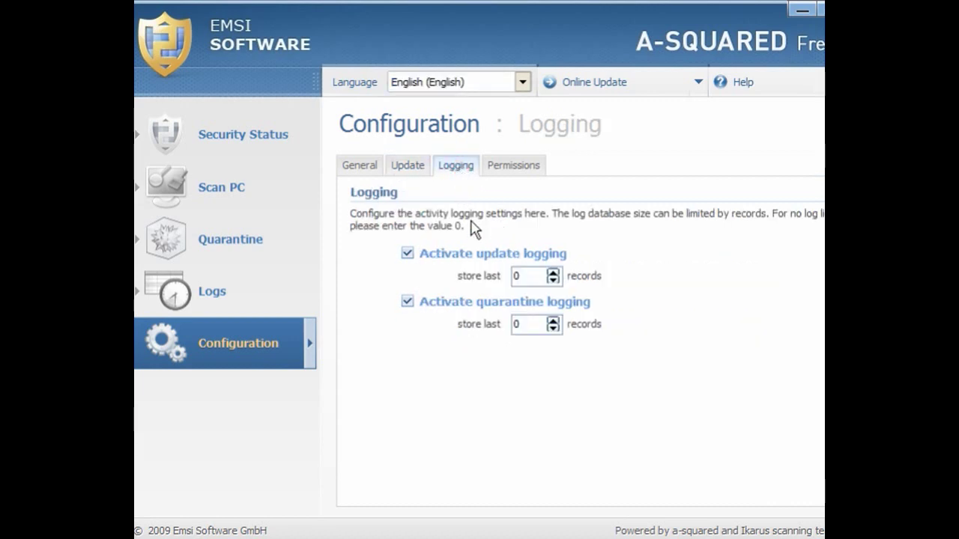
{"action": "double_click", "coordinate": [532, 276]}
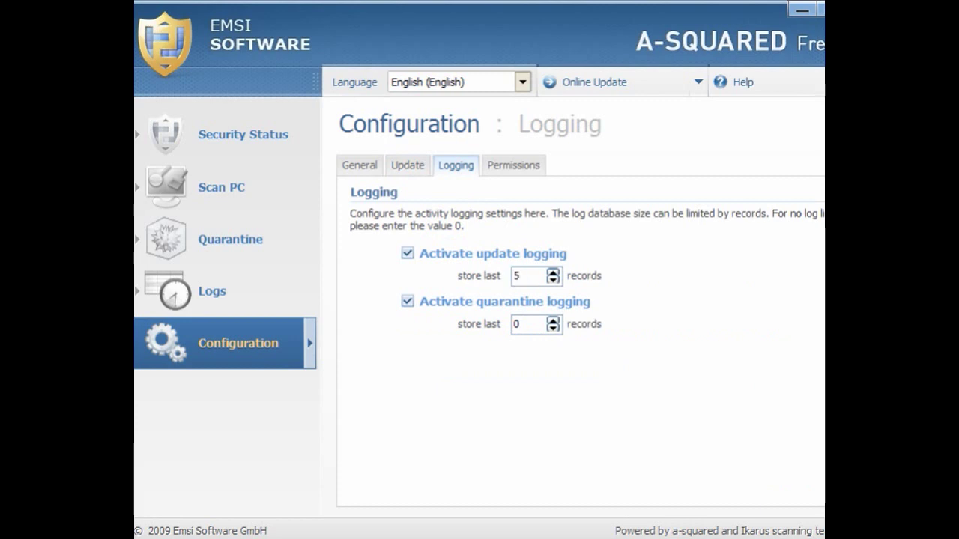
{"action": "type", "text": "5"}
Step: Review the user permissions and the security status overview, and close a-squared Free
{"action": "left_click", "coordinate": [509, 166]}
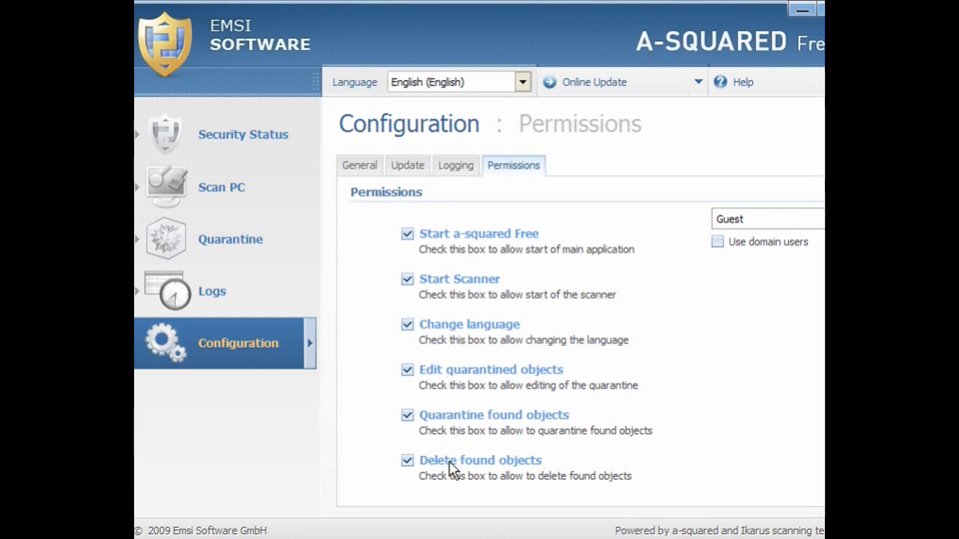
{"action": "left_click", "coordinate": [282, 143]}
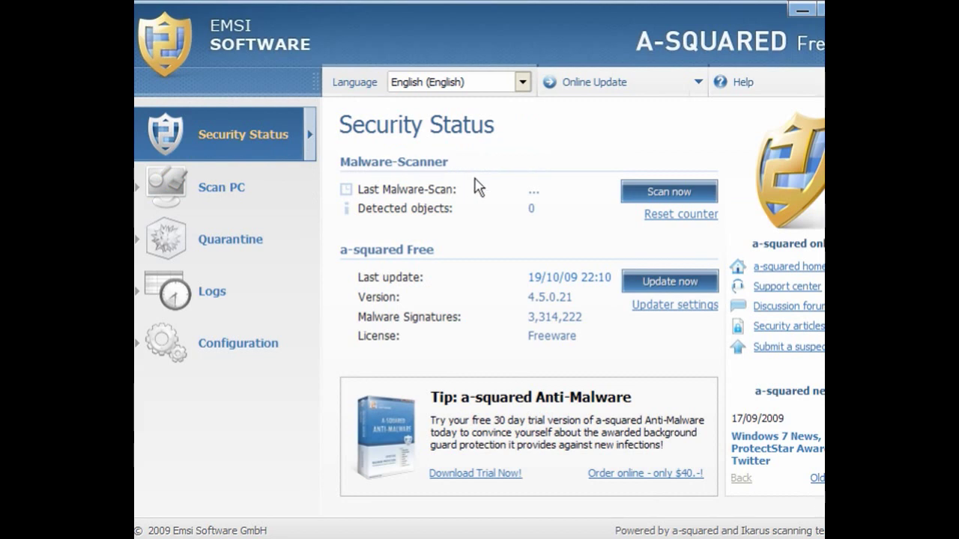
{"action": "key", "text": "alt+F4"}
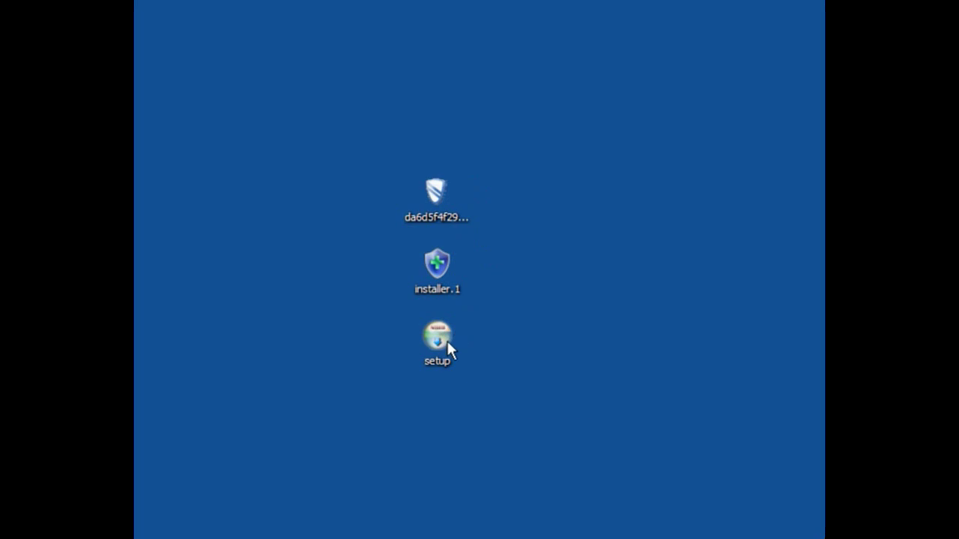
Step: Run the setup file from the desktop and minimize the SoftCop window it opens
{"action": "mouse_move", "coordinate": [447, 342]}
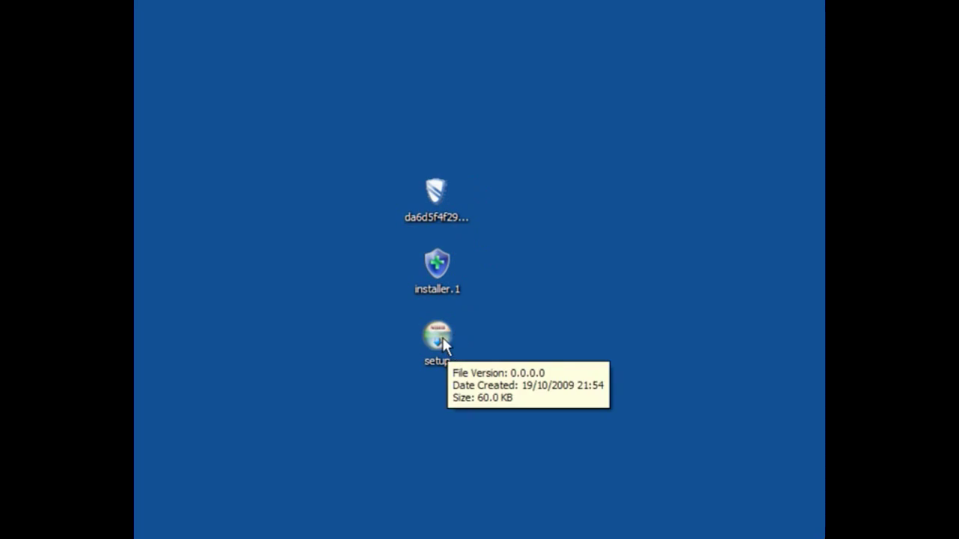
{"action": "double_click", "coordinate": [442, 337]}
{"action": "left_click", "coordinate": [492, 311]}
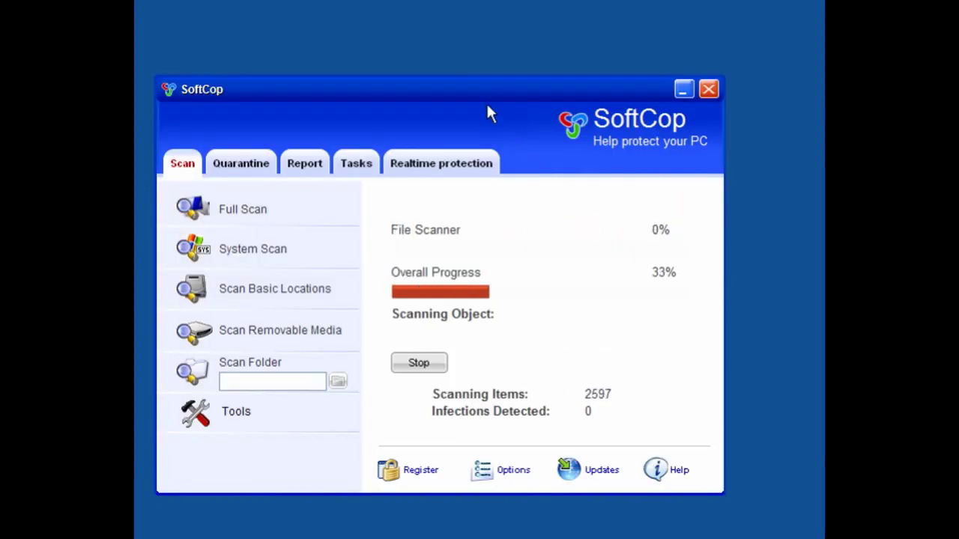
{"action": "left_click_drag", "start_coordinate": [481, 101], "coordinate": [507, 97]}
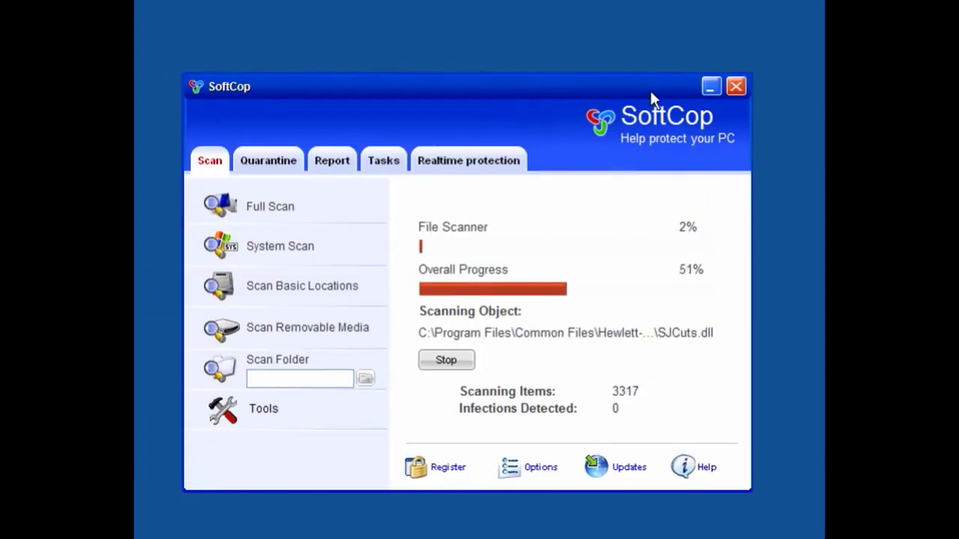
{"action": "left_click", "coordinate": [707, 90]}
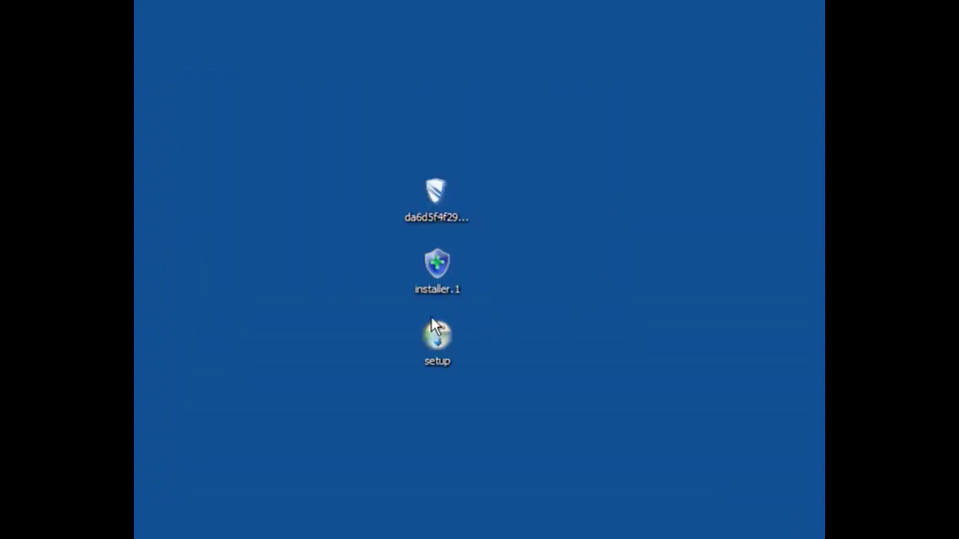
Step: Run installer.1.exe from the desktop, accepting the unknown publisher security warning
{"action": "left_click", "coordinate": [444, 273]}
{"action": "double_click", "coordinate": [445, 274]}
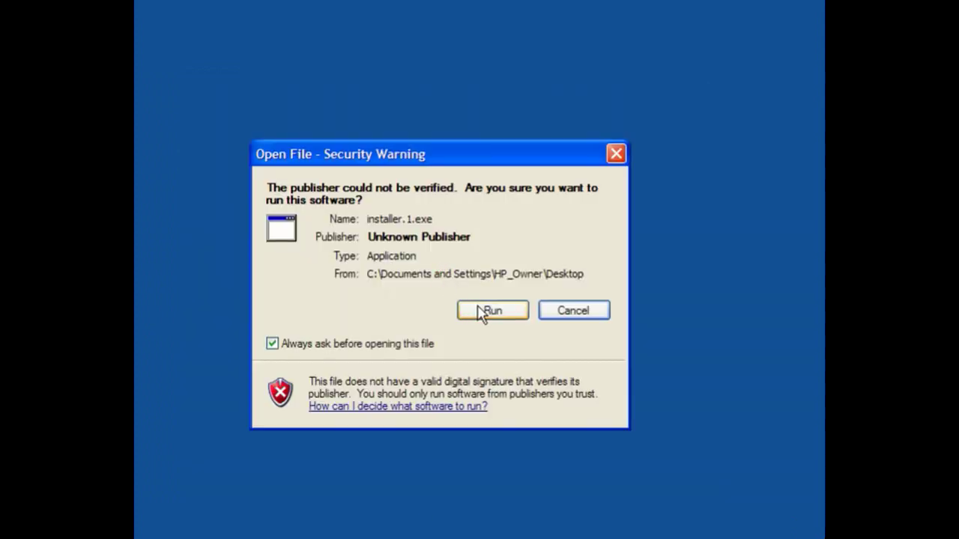
{"action": "left_click", "coordinate": [479, 307]}
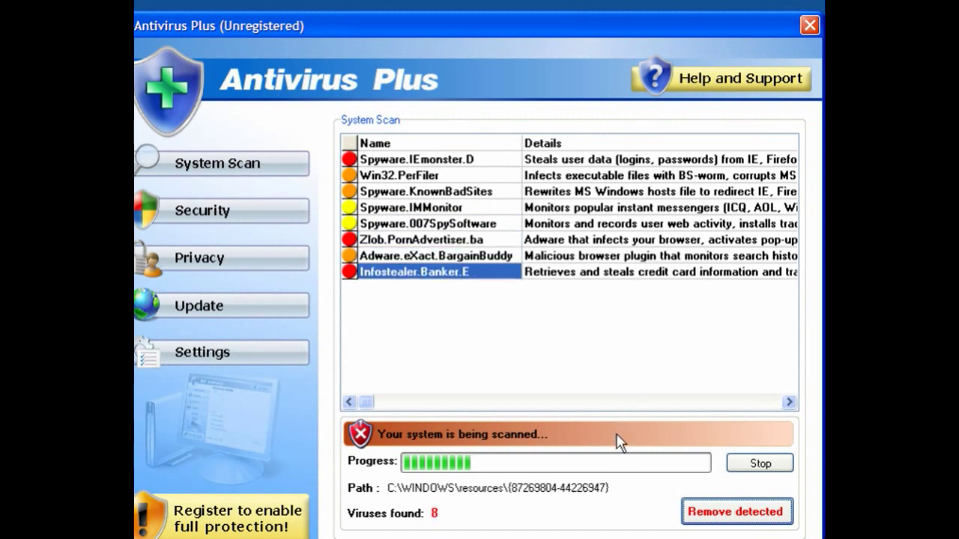
Step: Stop the Antivirus Plus system scan, ignore the reported threats and close its window
{"action": "left_click", "coordinate": [755, 465]}
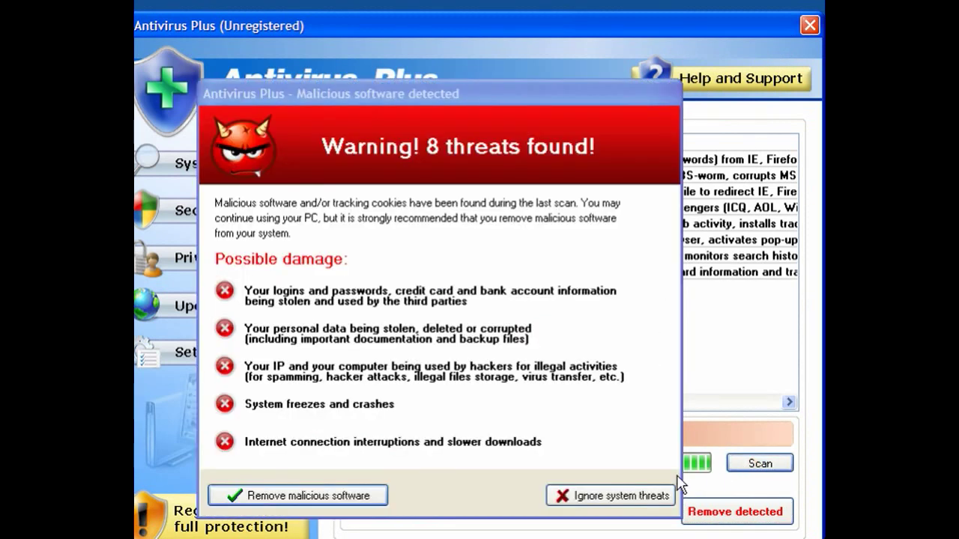
{"action": "left_click", "coordinate": [611, 490]}
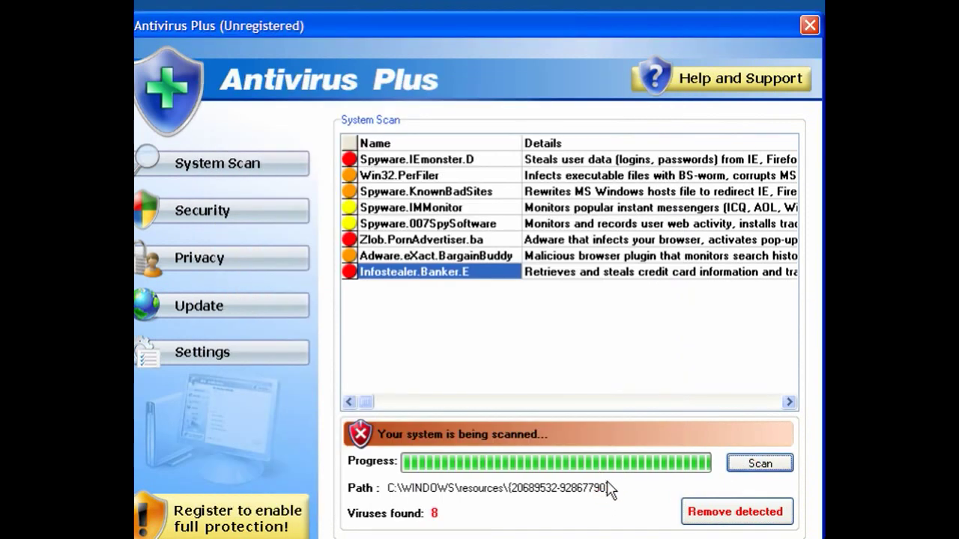
{"action": "left_click", "coordinate": [807, 25]}
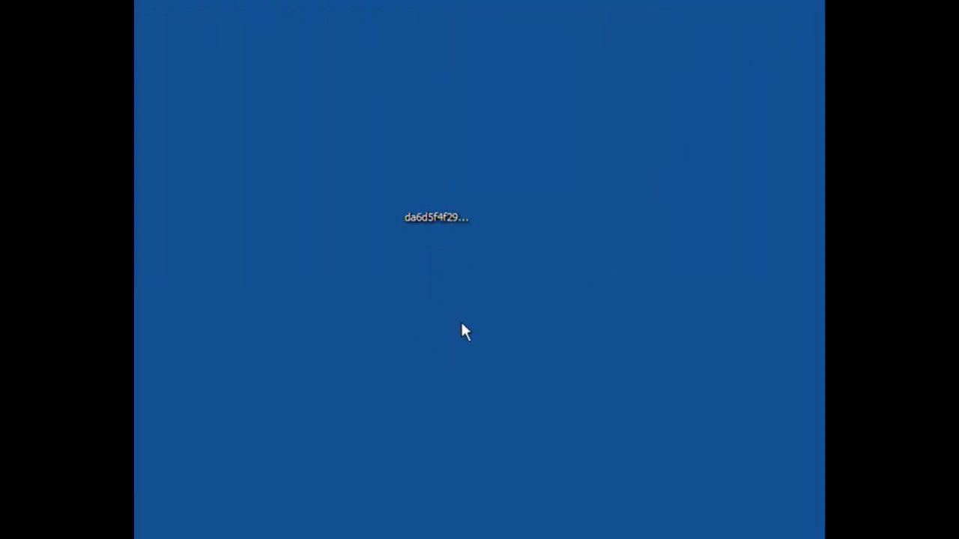
Step: Run da6d5f4f29aaa33ef82489c527e23656.exe from the desktop, accepting the unknown publisher security warning
{"action": "double_click", "coordinate": [439, 192]}
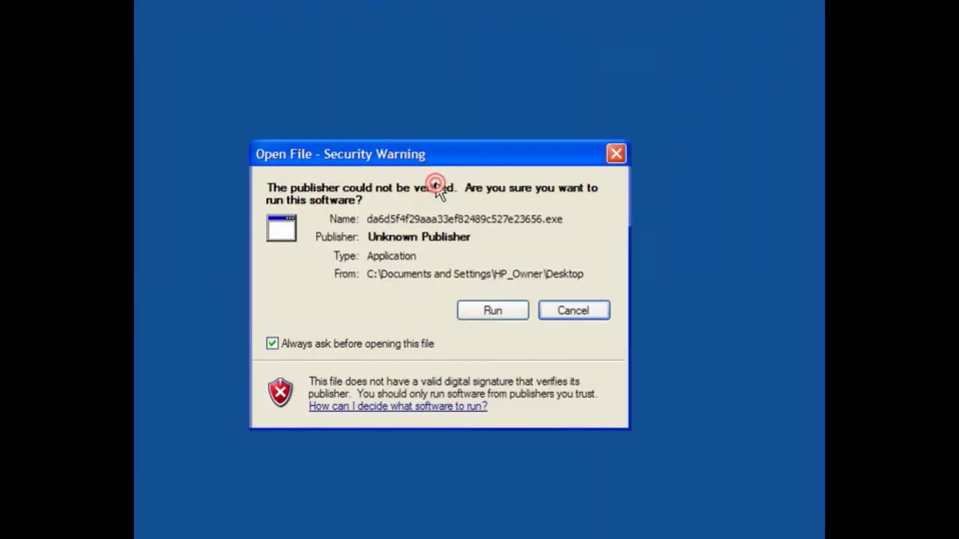
{"action": "left_click", "coordinate": [394, 384]}
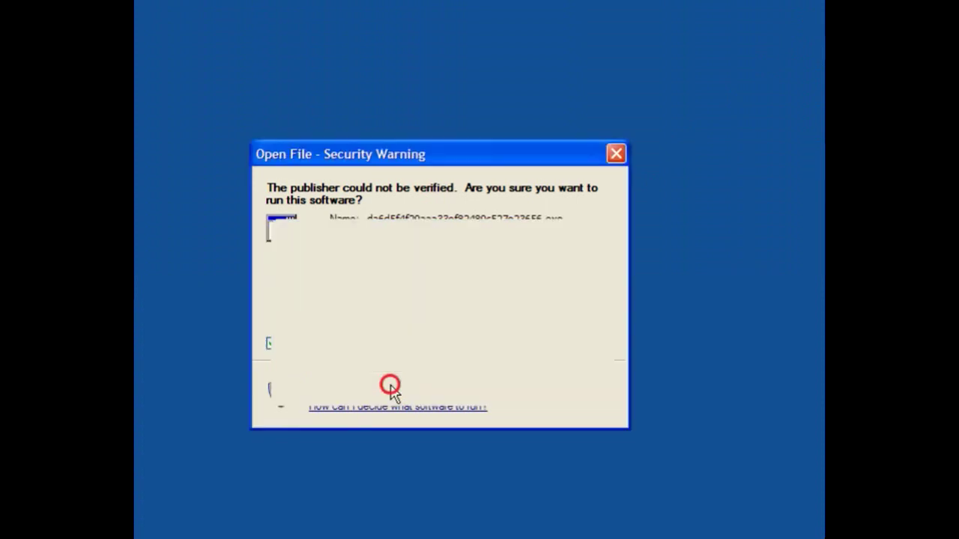
{"action": "left_click", "coordinate": [486, 311]}
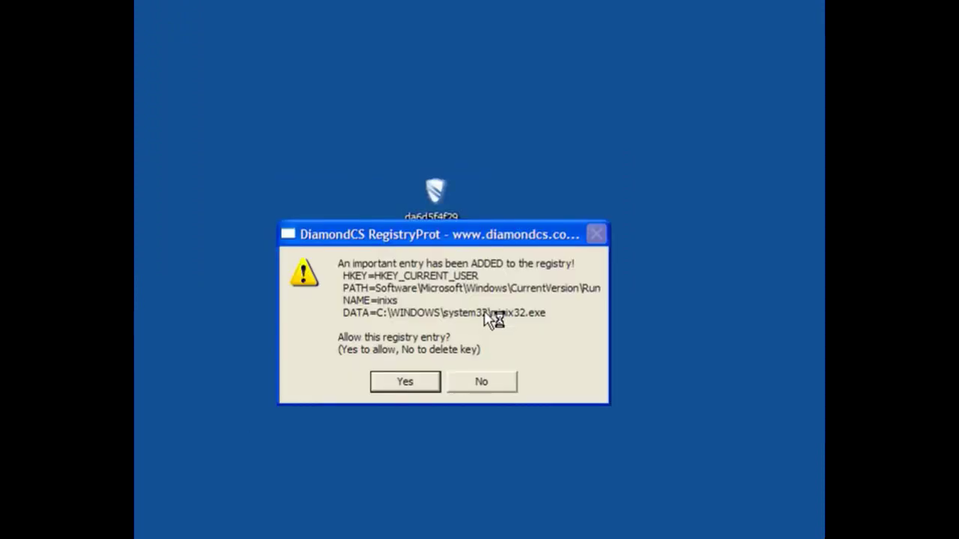
Step: Allow the inixs registry startup entry and approve AntiVirus Plus.1.exe as an automatic startup program
{"action": "left_click", "coordinate": [410, 382]}
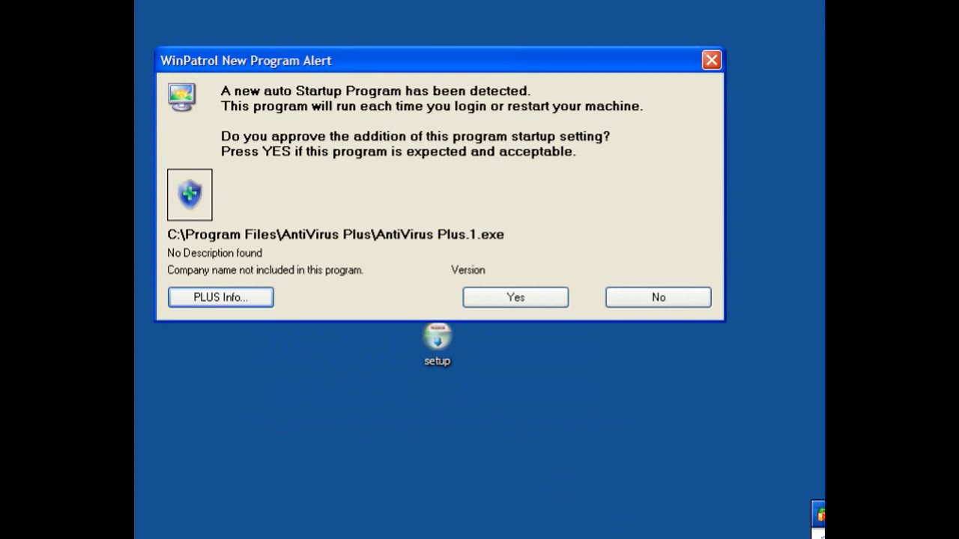
{"action": "left_click", "coordinate": [534, 300]}
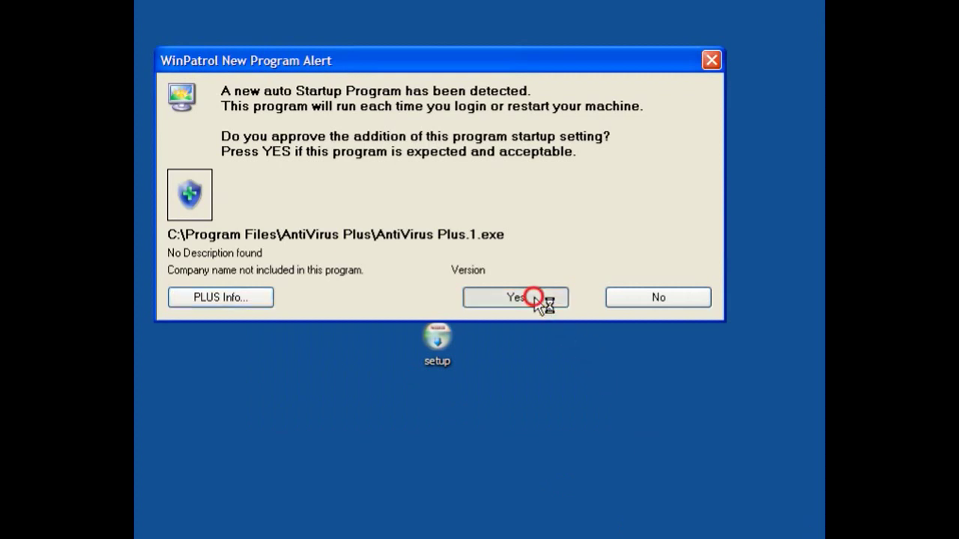
{"action": "left_click", "coordinate": [534, 299]}
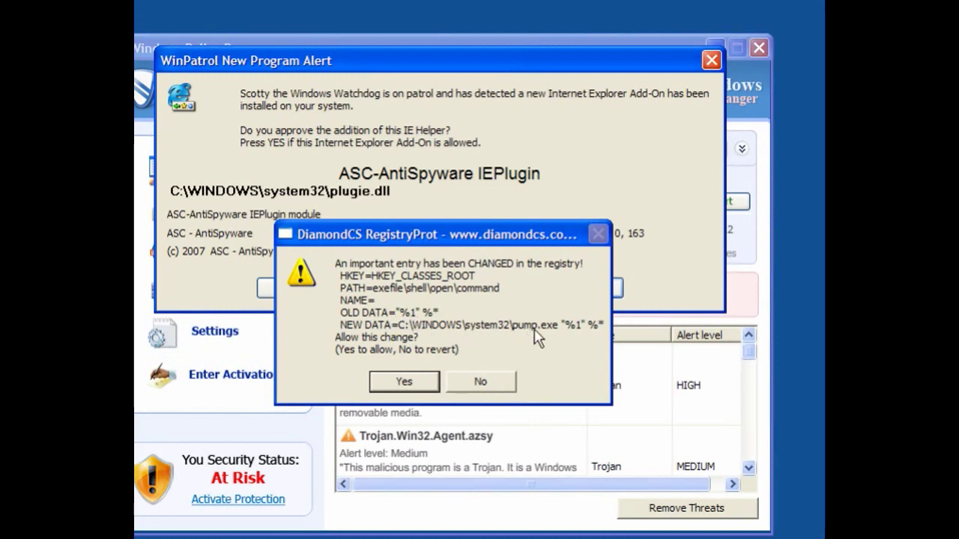
Step: Deny the pump.exe registry change to exefile\shell\open\command and reject the ASC-AntiSpyware IEPlugin browser add-on
{"action": "left_click", "coordinate": [508, 382]}
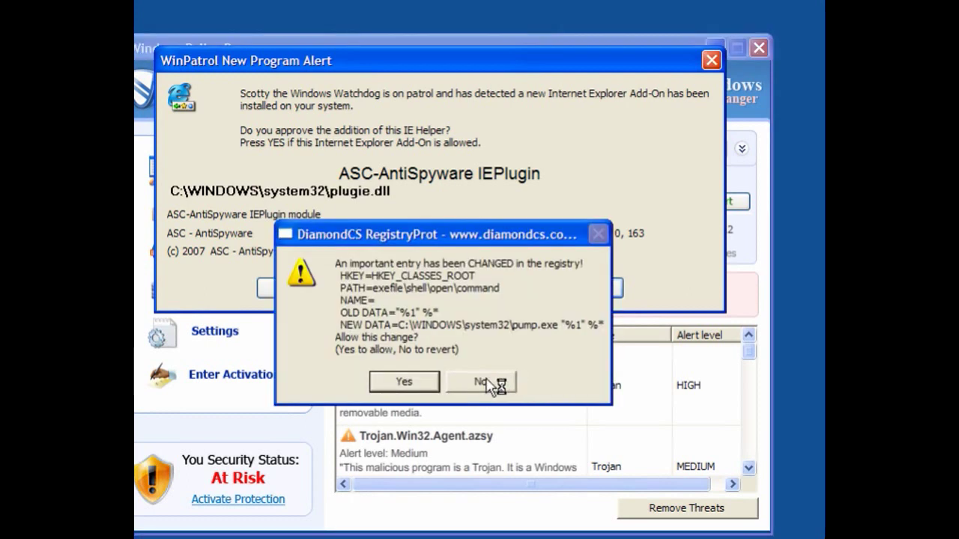
{"action": "left_click", "coordinate": [493, 384]}
{"action": "left_click", "coordinate": [486, 382]}
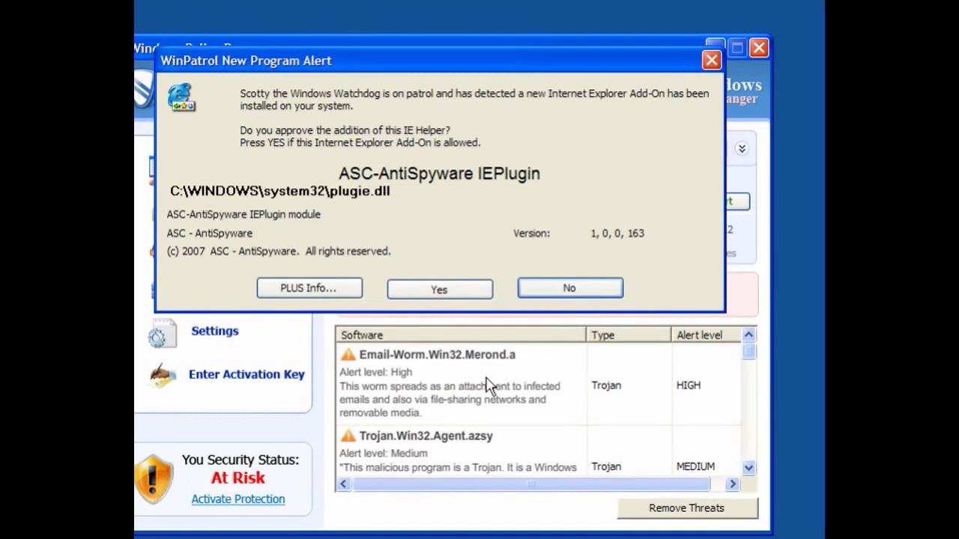
{"action": "left_click", "coordinate": [488, 383]}
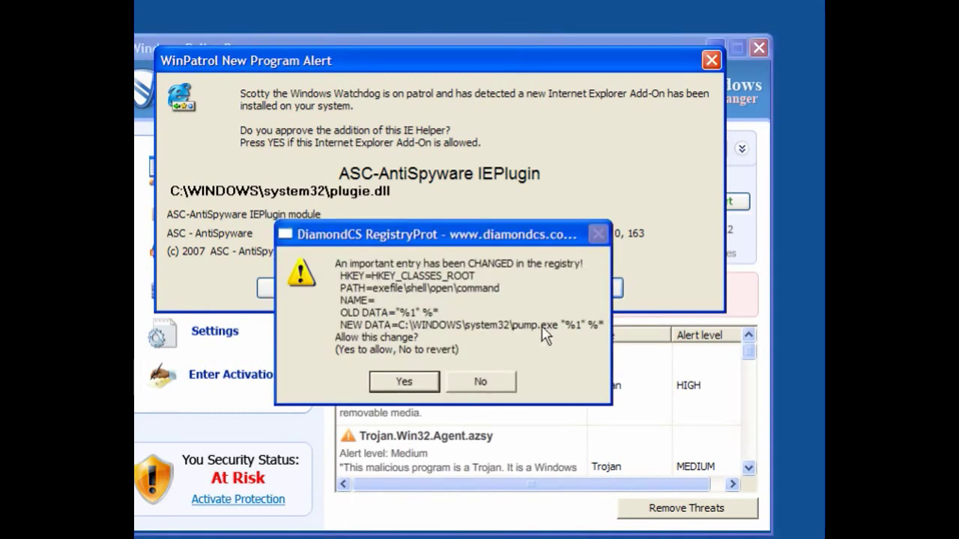
{"action": "left_click", "coordinate": [504, 383]}
{"action": "left_click", "coordinate": [582, 294]}
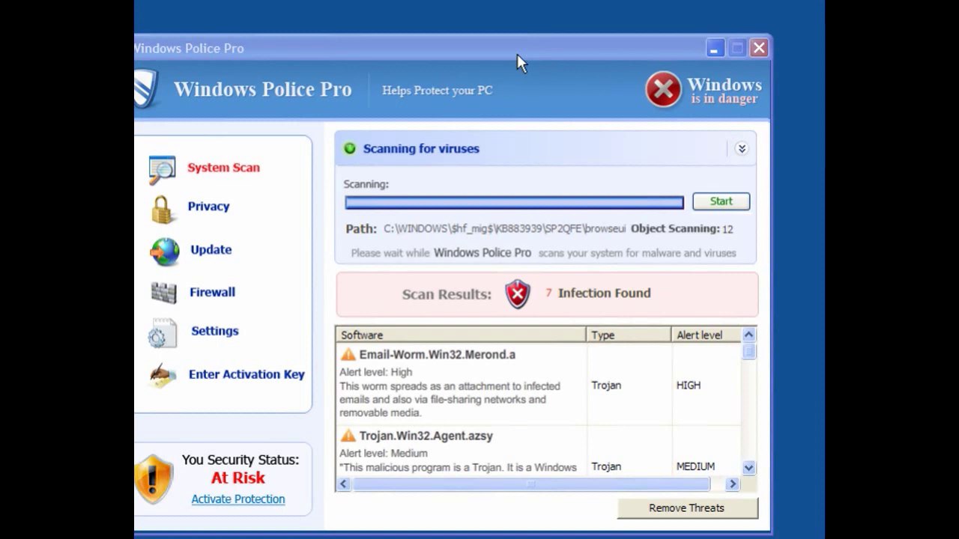
Step: Close Windows Police Pro by continuing unprotected, and dismiss the SoftCop danger warning, leaving the system unprotected
{"action": "left_click_drag", "start_coordinate": [517, 53], "coordinate": [587, 50]}
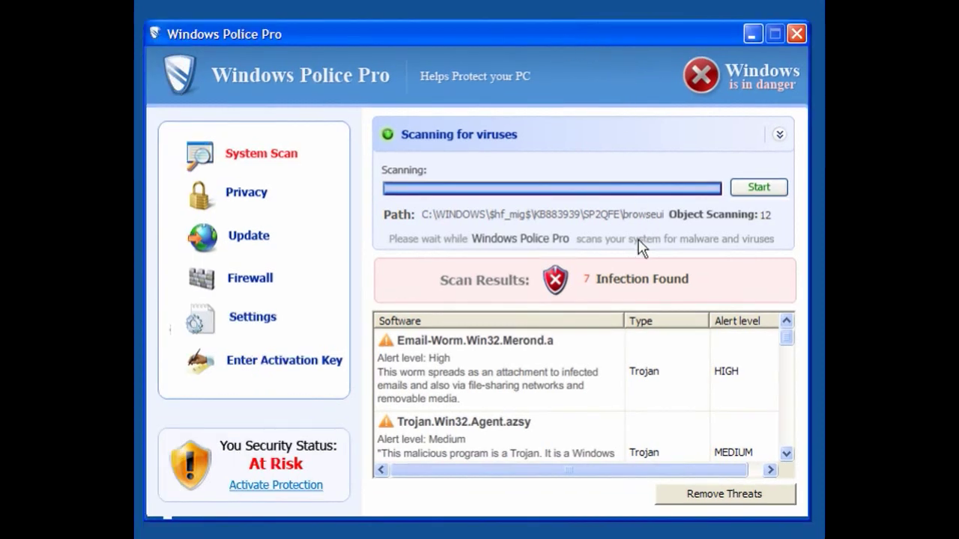
{"action": "left_click", "coordinate": [799, 33]}
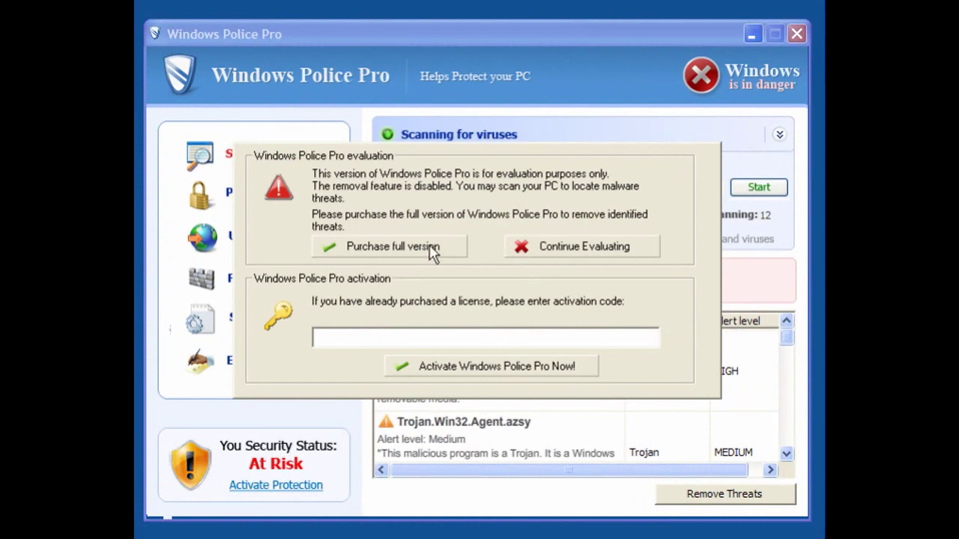
{"action": "left_click", "coordinate": [526, 246]}
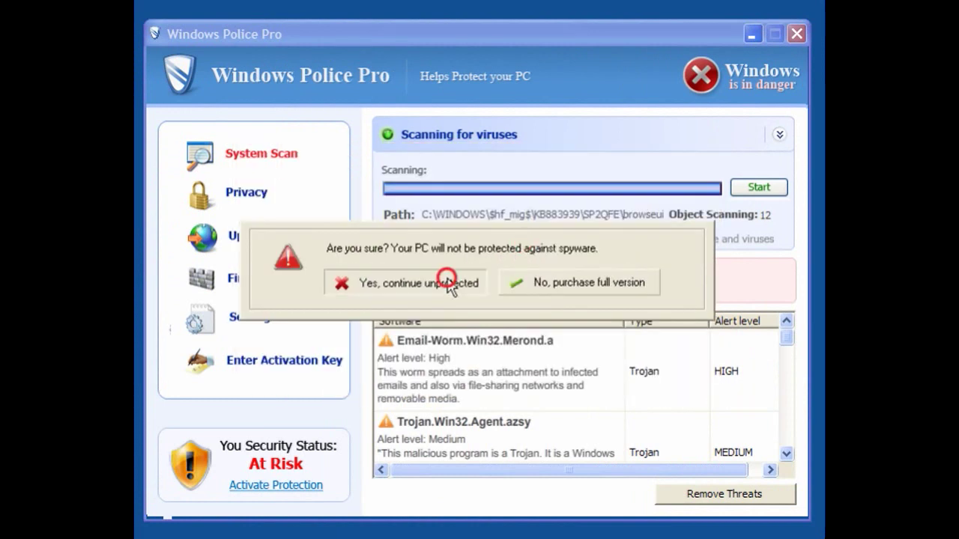
{"action": "left_click", "coordinate": [449, 281]}
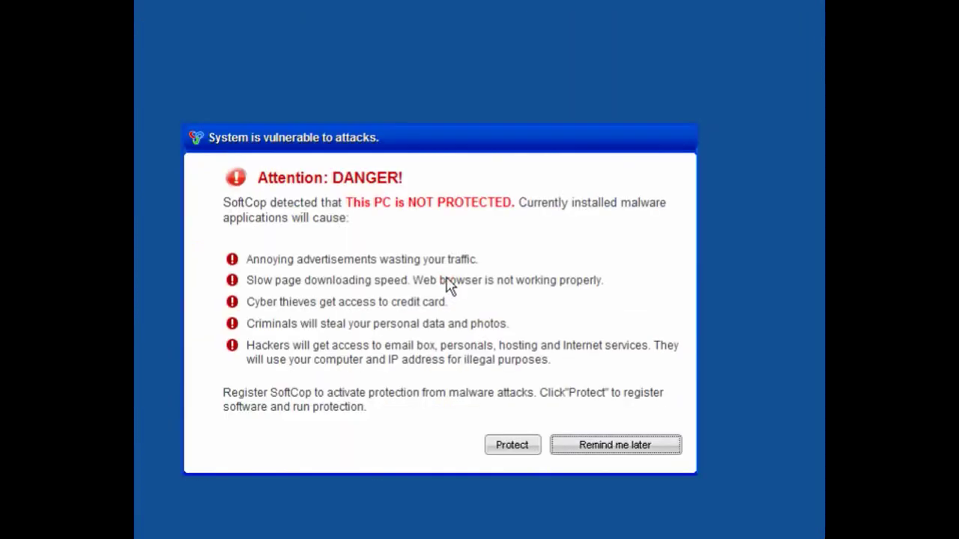
{"action": "left_click", "coordinate": [579, 448]}
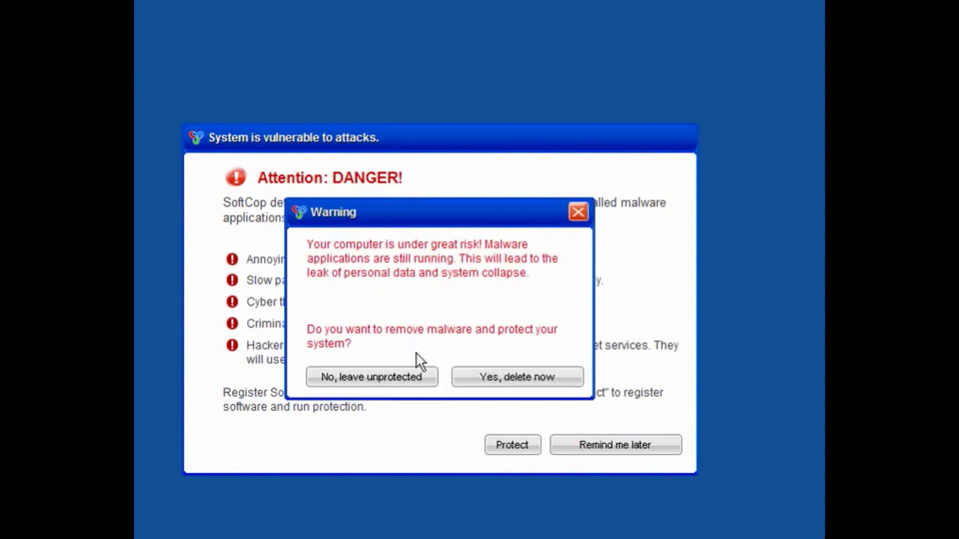
{"action": "left_click", "coordinate": [419, 379]}
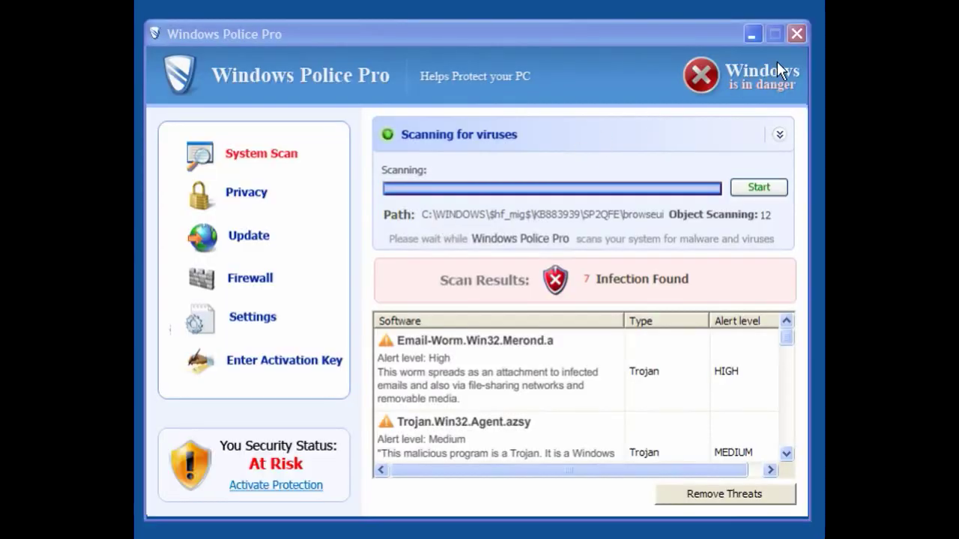
Step: Try to close the Windows Police Pro window again, choosing to purchase the full version in its evaluation prompt
{"action": "left_click", "coordinate": [796, 34]}
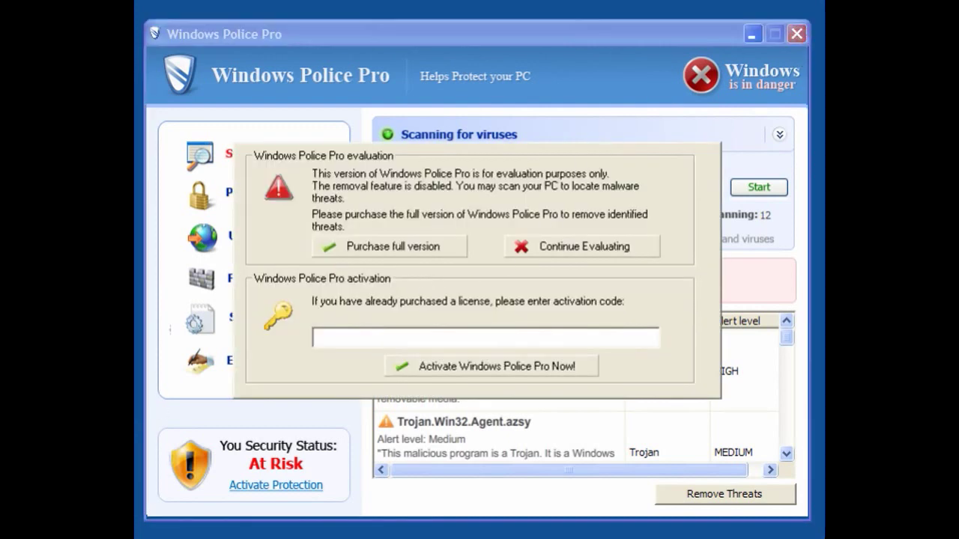
{"action": "left_click", "coordinate": [361, 248]}
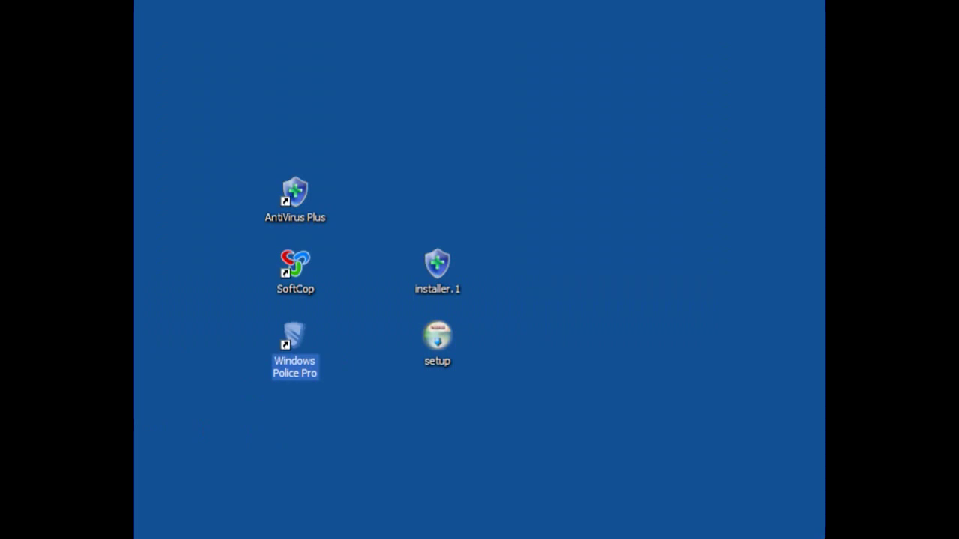
Step: Point out the AntiVirus Plus, SoftCop and Windows Police Pro shortcuts on the desktop one after another
{"action": "left_click", "coordinate": [301, 196]}
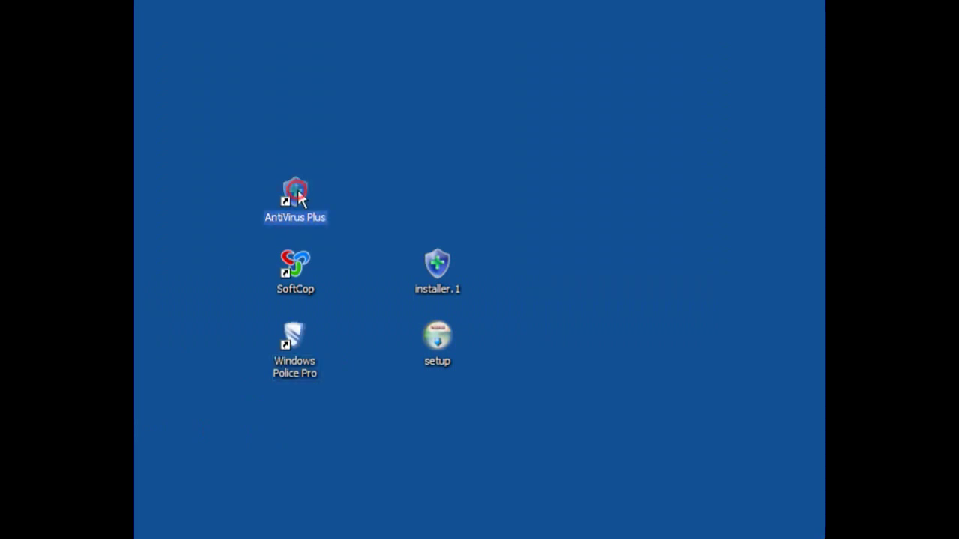
{"action": "left_click", "coordinate": [302, 272]}
{"action": "left_click", "coordinate": [298, 345]}
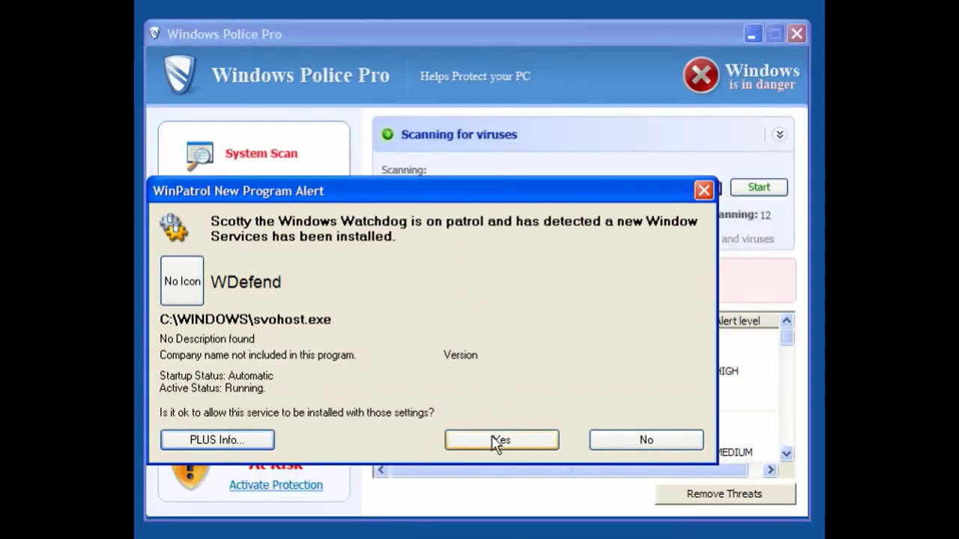
Step: Refuse installation of the WDefend service (svohost.exe) and try to close the Windows Police Pro window
{"action": "left_click", "coordinate": [618, 448]}
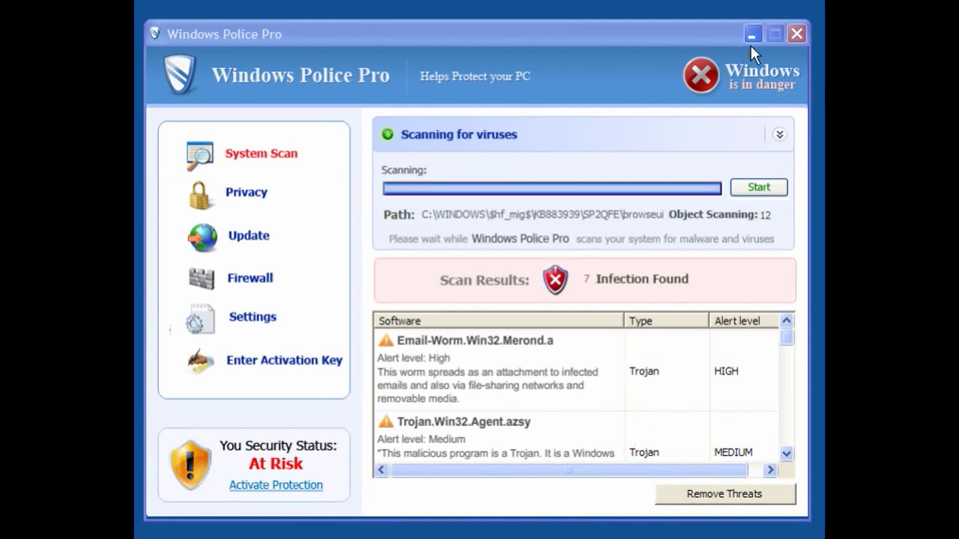
{"action": "left_click", "coordinate": [796, 34]}
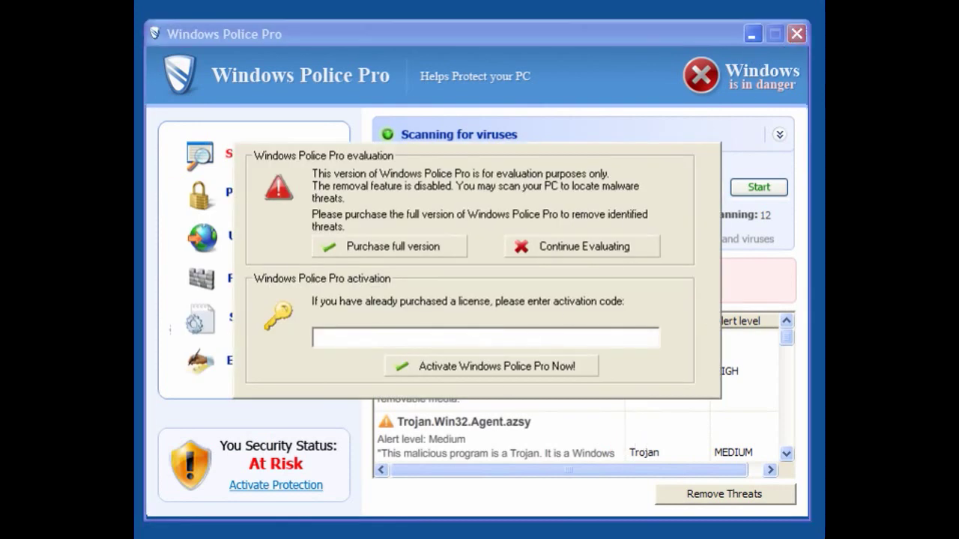
Step: Open Windows Task Manager and end the AntiVirus Plus.1.exe process, confirming the termination
{"action": "key", "text": "ctrl+shift+Escape"}
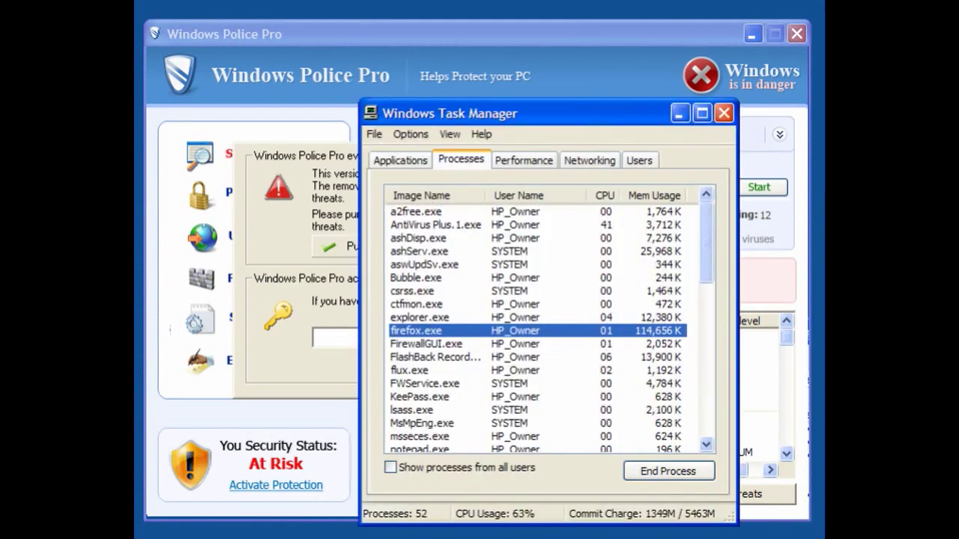
{"action": "left_click", "coordinate": [441, 226]}
{"action": "right_click", "coordinate": [448, 228]}
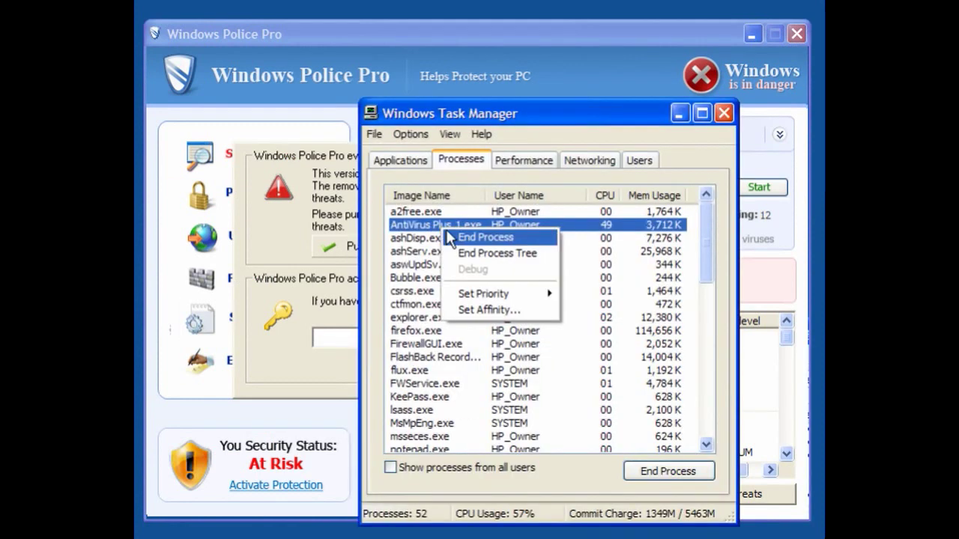
{"action": "left_click", "coordinate": [447, 234]}
{"action": "left_click", "coordinate": [422, 387]}
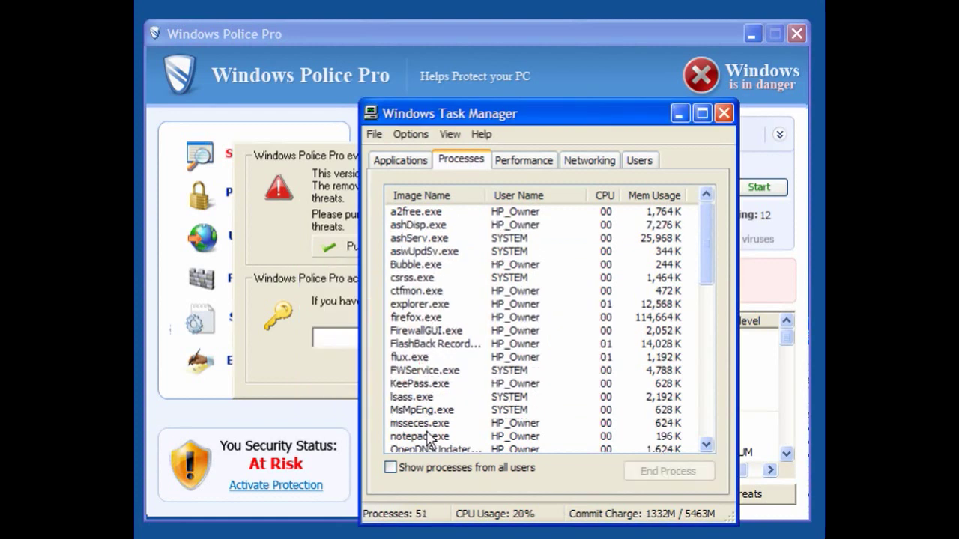
Step: Find the SoftCop.exe process in the process list and end it, confirming the termination
{"action": "left_click", "coordinate": [425, 437]}
{"action": "scroll", "coordinate": [427, 434], "scroll_direction": "down", "scroll_amount": 4}
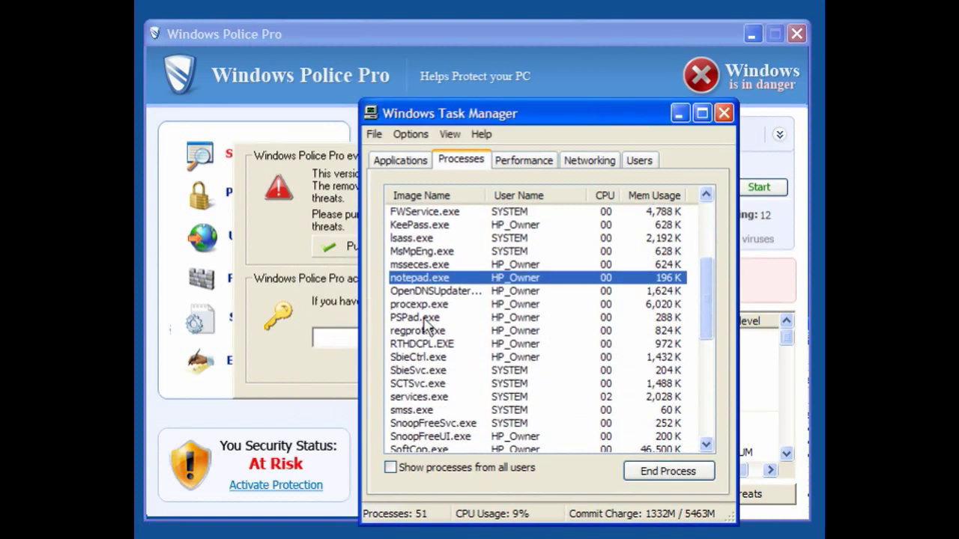
{"action": "left_click", "coordinate": [422, 424]}
{"action": "scroll", "coordinate": [422, 428], "scroll_direction": "down", "scroll_amount": 6}
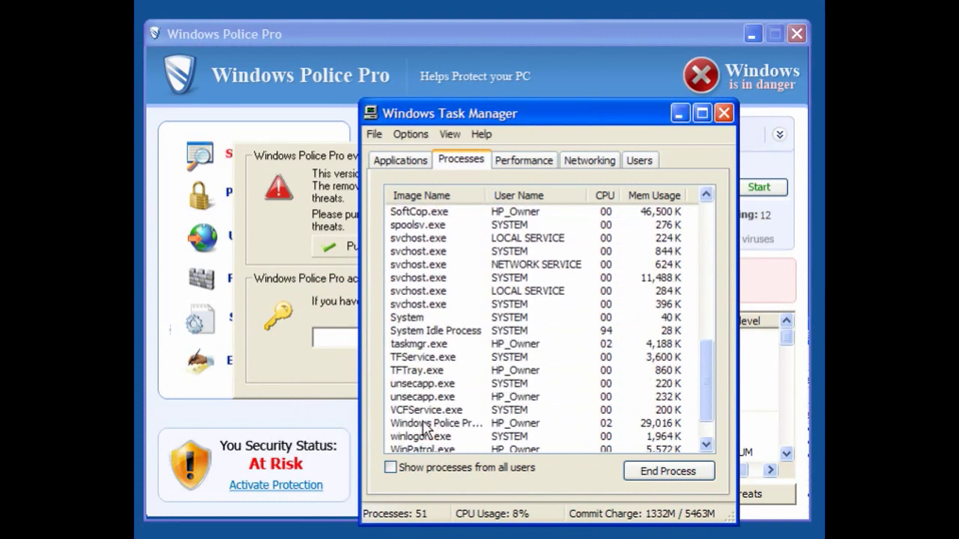
{"action": "left_click", "coordinate": [420, 305]}
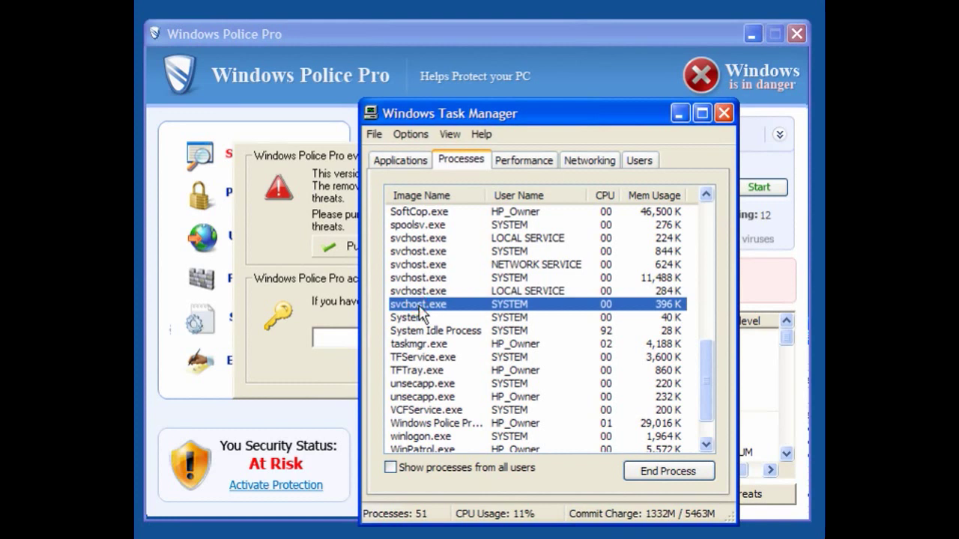
{"action": "left_click", "coordinate": [432, 212]}
{"action": "right_click", "coordinate": [431, 212]}
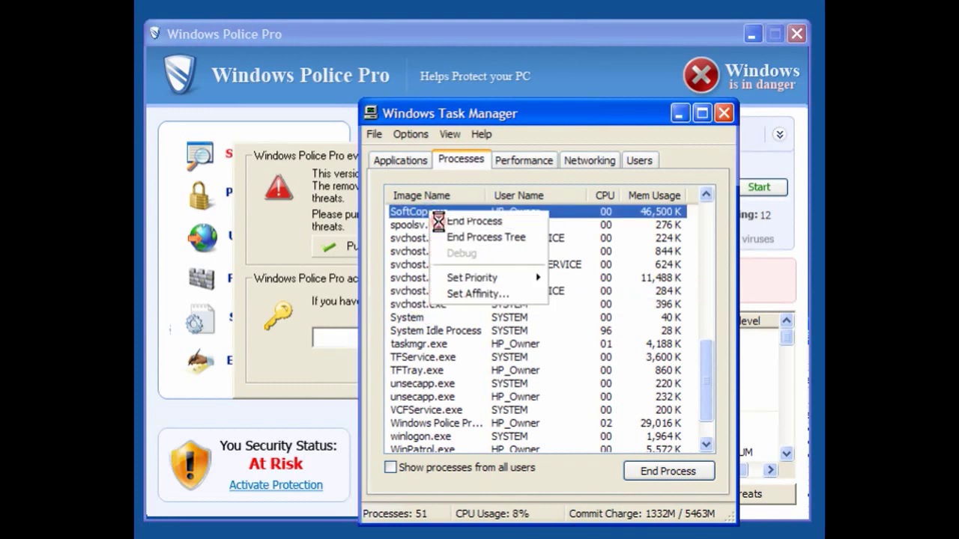
{"action": "left_click", "coordinate": [443, 221]}
{"action": "left_click", "coordinate": [424, 387]}
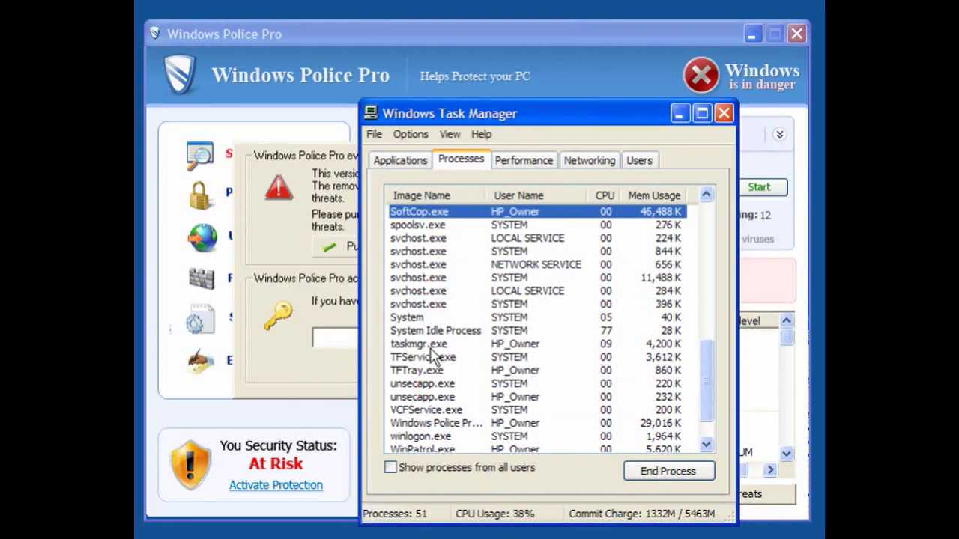
Step: End the Windows Police Pro process, confirming the termination, and minimize Task Manager
{"action": "left_click", "coordinate": [427, 410]}
{"action": "right_click", "coordinate": [428, 411]}
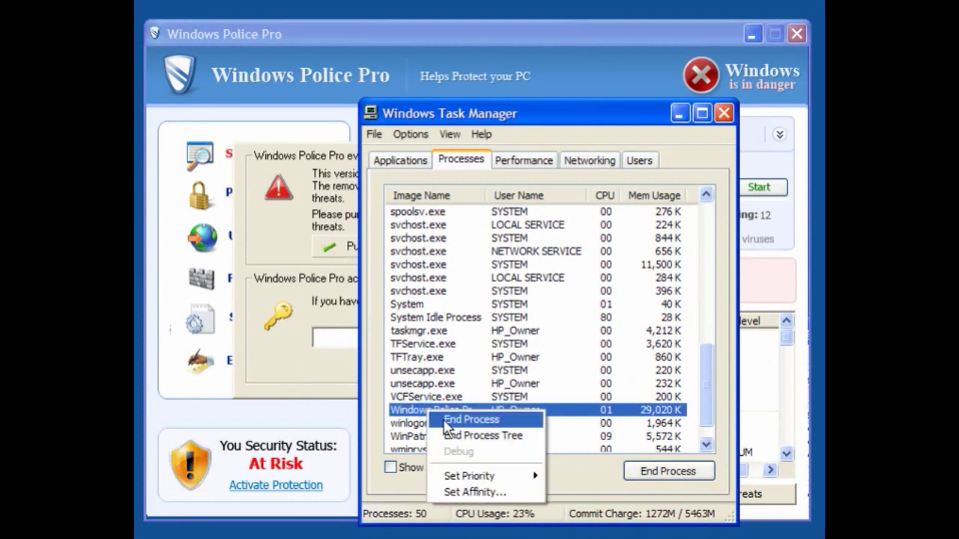
{"action": "left_click", "coordinate": [447, 422]}
{"action": "left_click", "coordinate": [419, 385]}
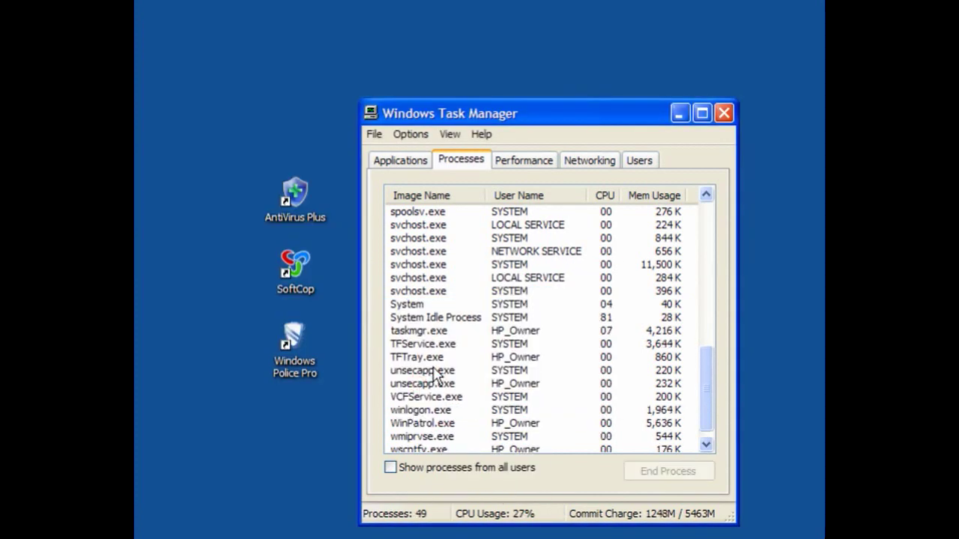
{"action": "left_click", "coordinate": [679, 115]}
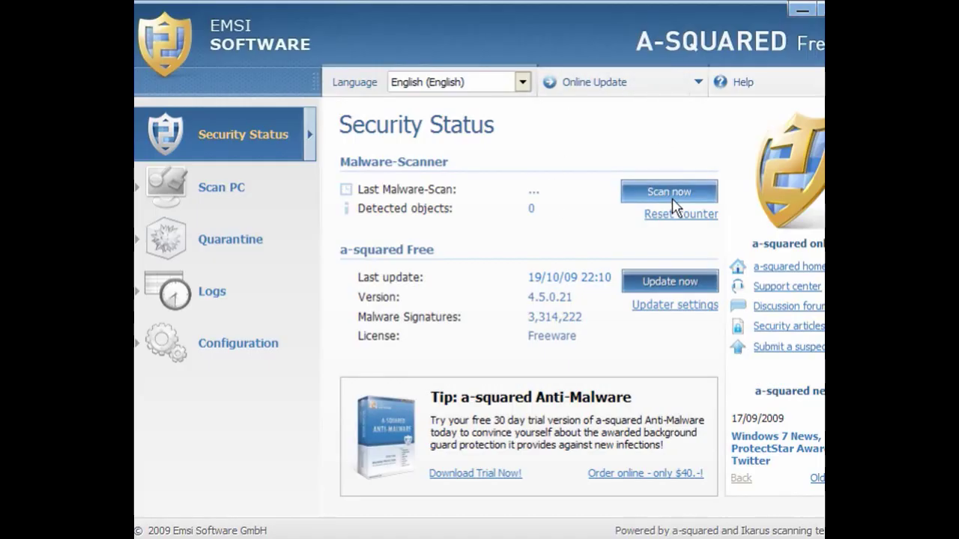
Step: In a-squared Free, go through the PC scan types, choose Custom Scan and open its settings
{"action": "left_click", "coordinate": [671, 193]}
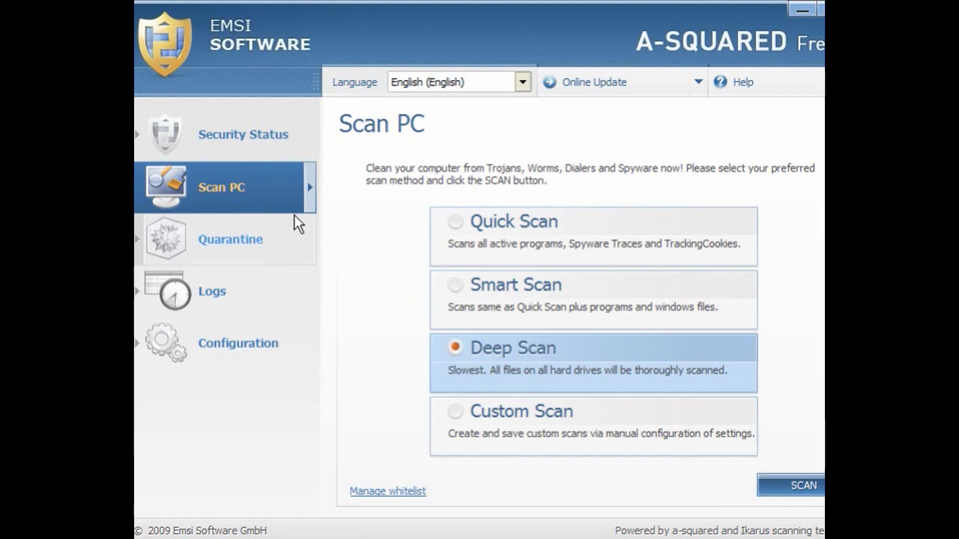
{"action": "left_click", "coordinate": [459, 231]}
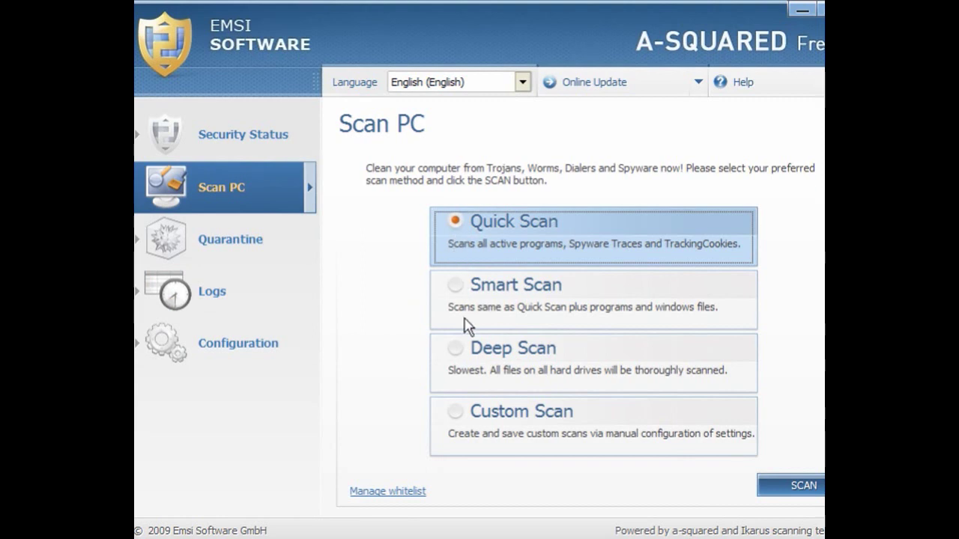
{"action": "left_click", "coordinate": [456, 358]}
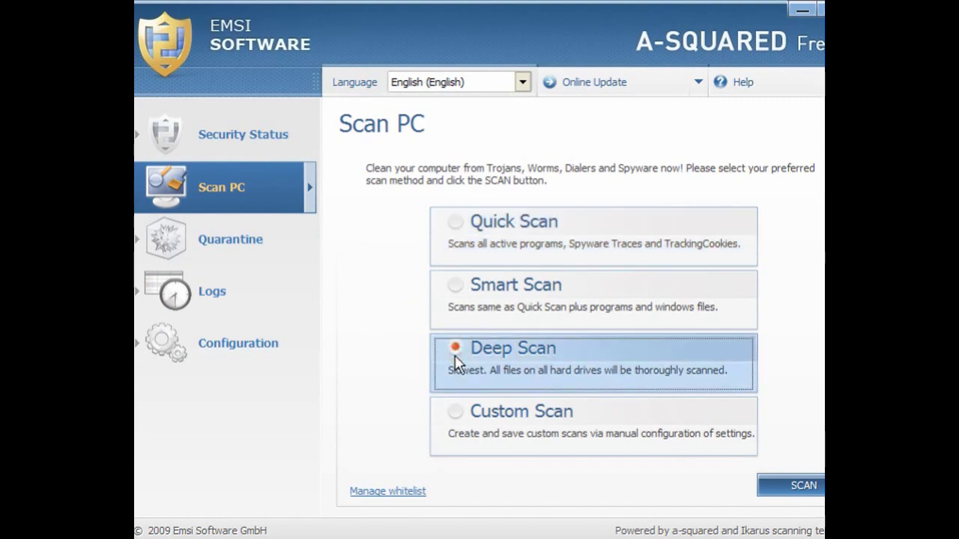
{"action": "left_click", "coordinate": [456, 411]}
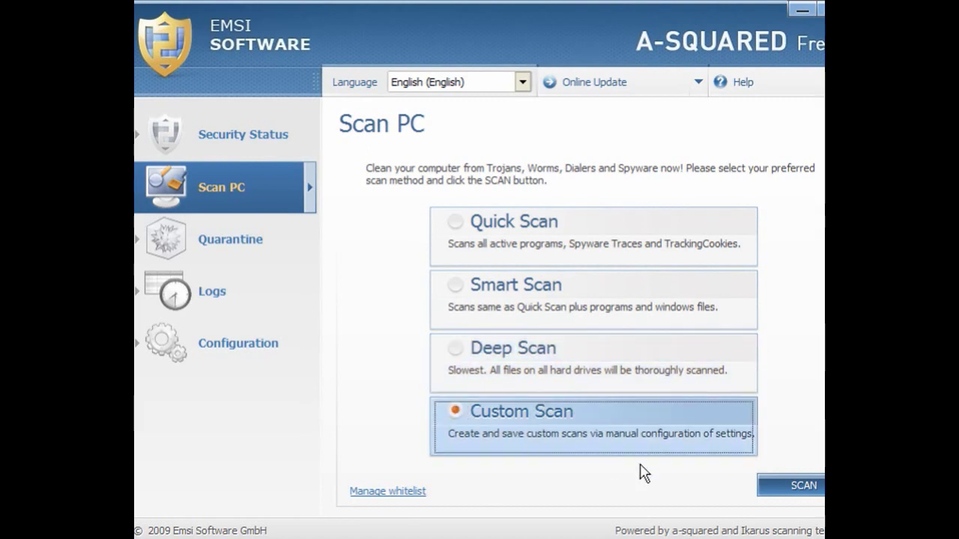
{"action": "left_click", "coordinate": [760, 486]}
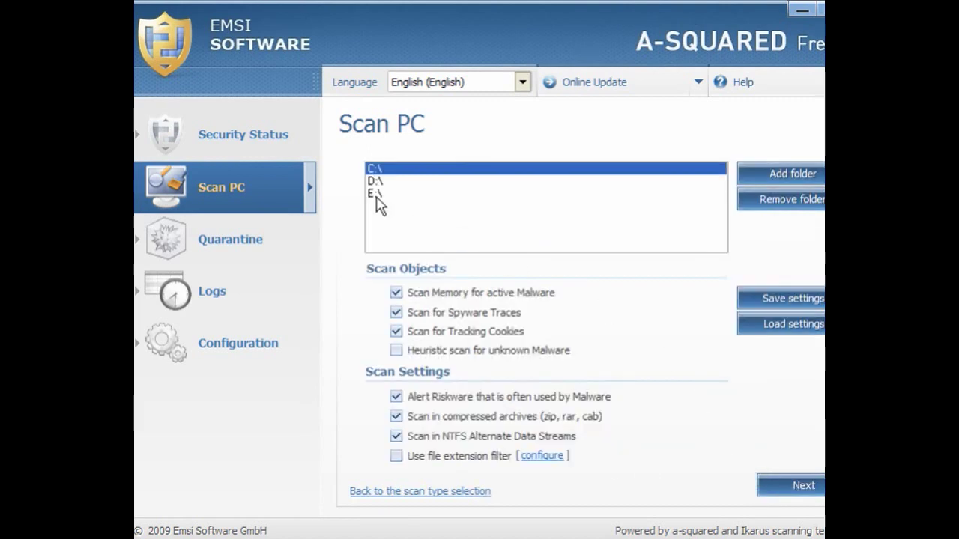
Step: Limit the custom scan to C:\ by removing D:\ and E:\, and enable the heuristic scan for unknown malware
{"action": "left_click", "coordinate": [375, 194]}
{"action": "left_click", "coordinate": [776, 204]}
{"action": "left_click", "coordinate": [776, 204]}
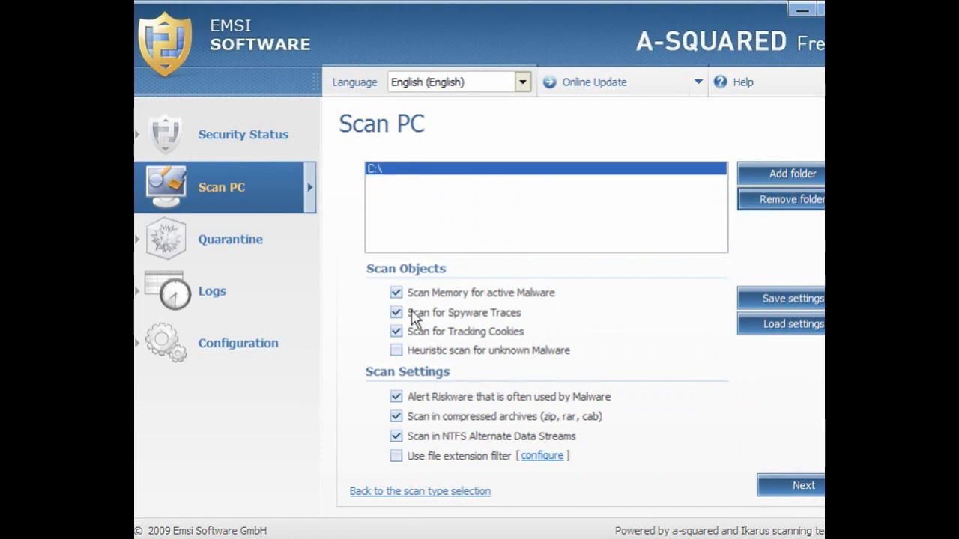
{"action": "left_click", "coordinate": [397, 351]}
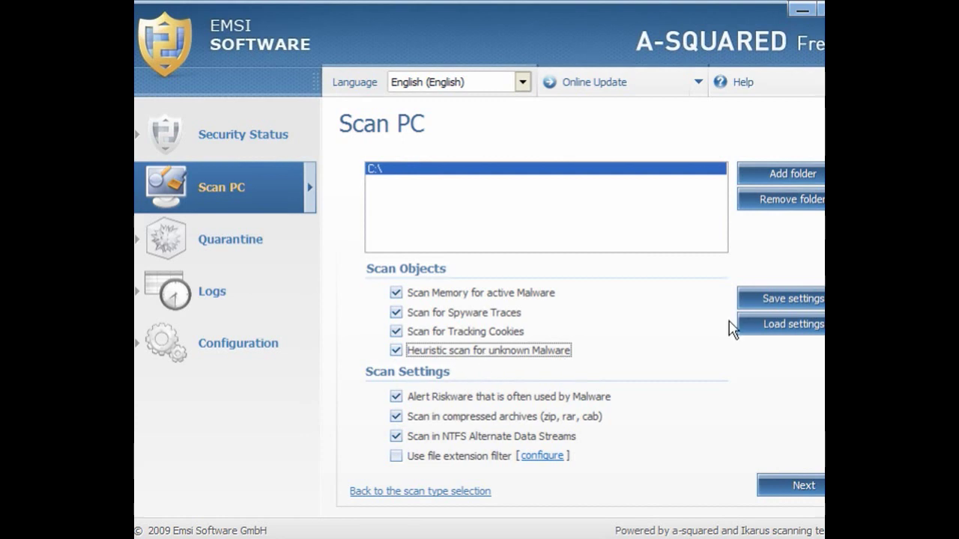
Step: Save the custom scan settings as asquared in the Scansets folder and start the scan, dismissing the Firefox notice
{"action": "left_click", "coordinate": [768, 299]}
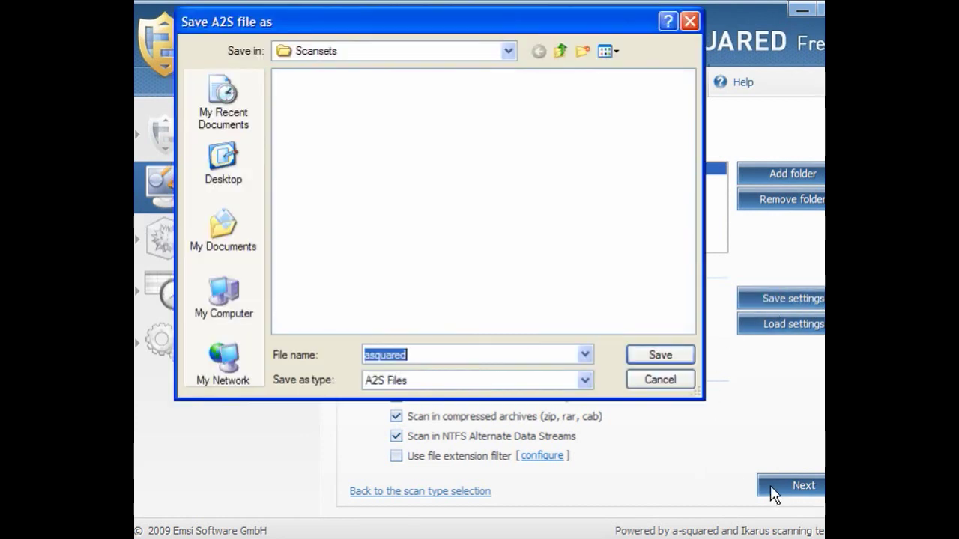
{"action": "left_click", "coordinate": [670, 359]}
{"action": "left_click", "coordinate": [777, 481]}
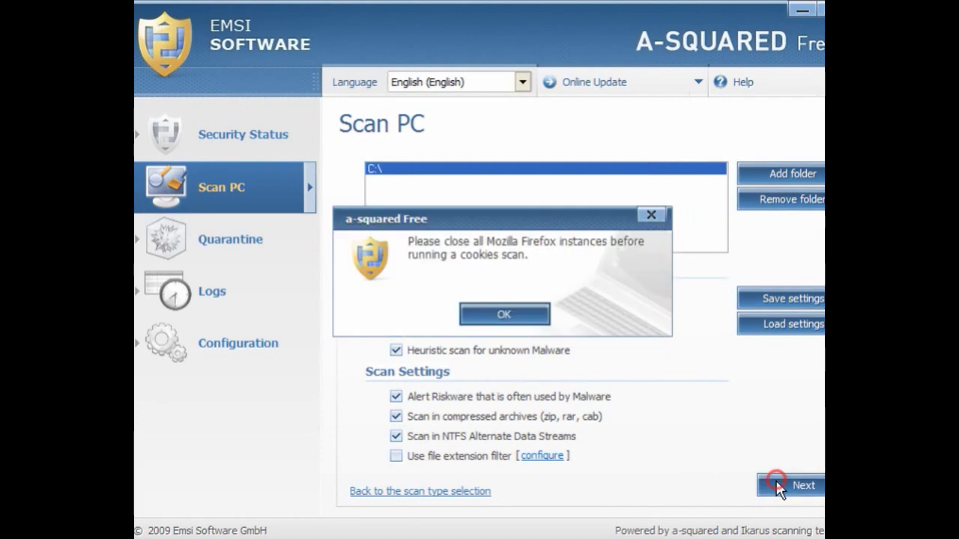
{"action": "left_click", "coordinate": [496, 318]}
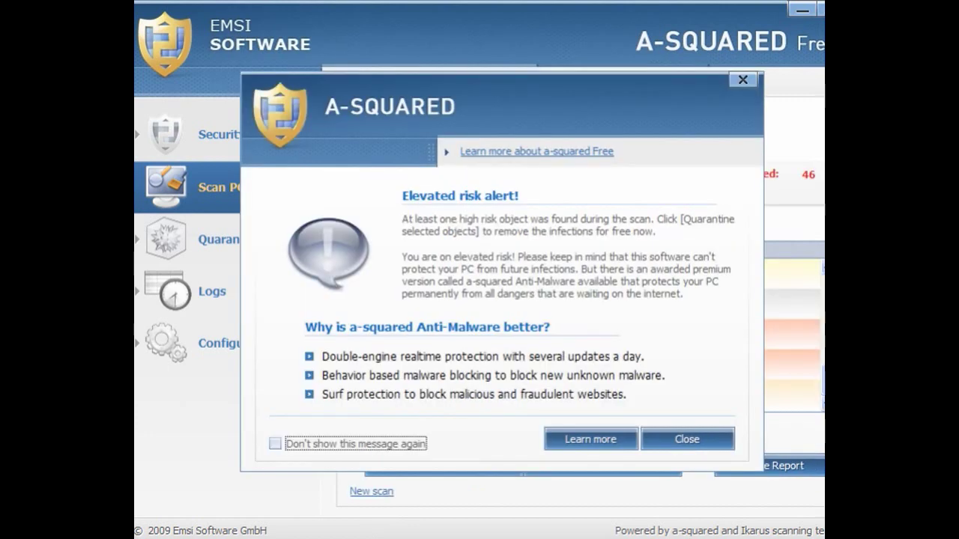
Step: Close the elevated risk alert for good and mark the directory and file traces of AntivirusPlus and WindowsPolicePro, including Trace.Directory.Antivirus Plus!A2
{"action": "left_click", "coordinate": [275, 444]}
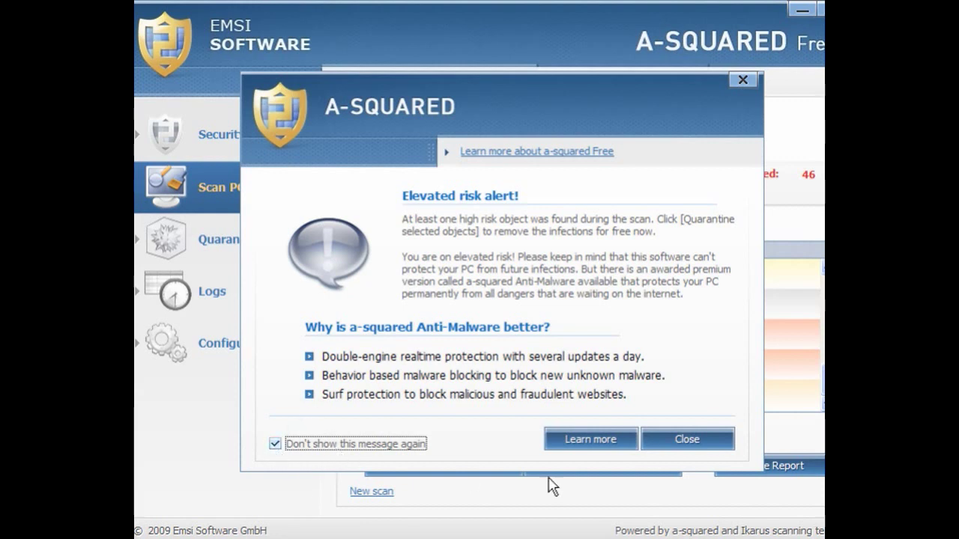
{"action": "left_click", "coordinate": [686, 440]}
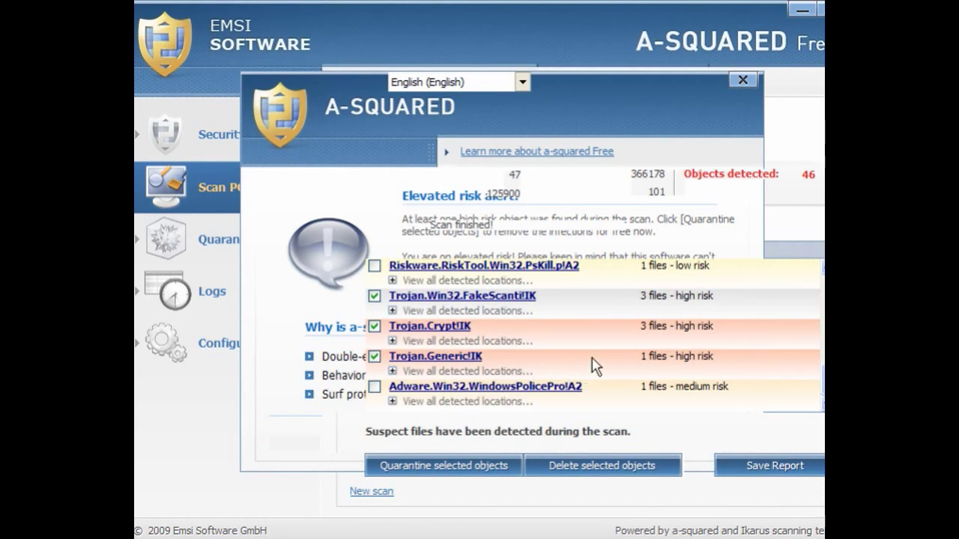
{"action": "scroll", "coordinate": [593, 364], "scroll_direction": "up", "scroll_amount": 5}
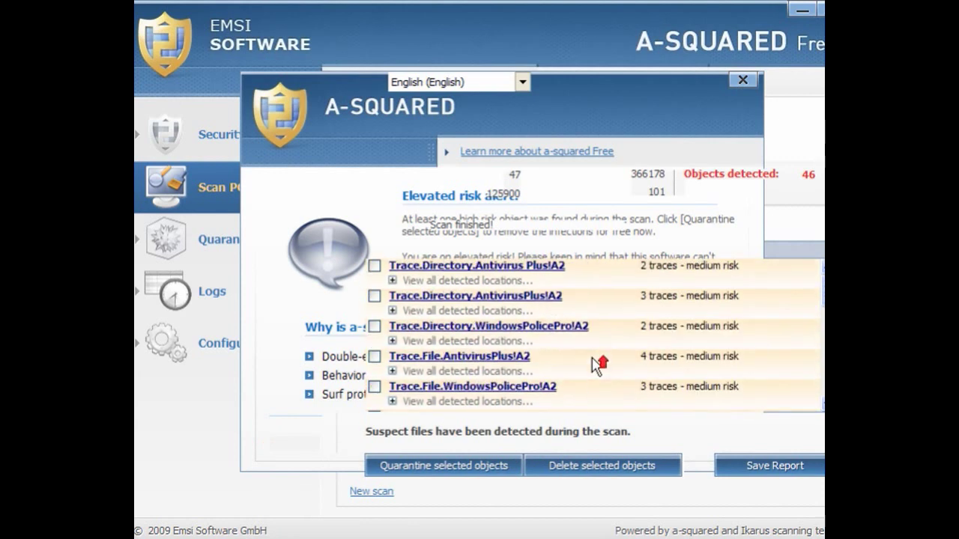
{"action": "left_click", "coordinate": [374, 265]}
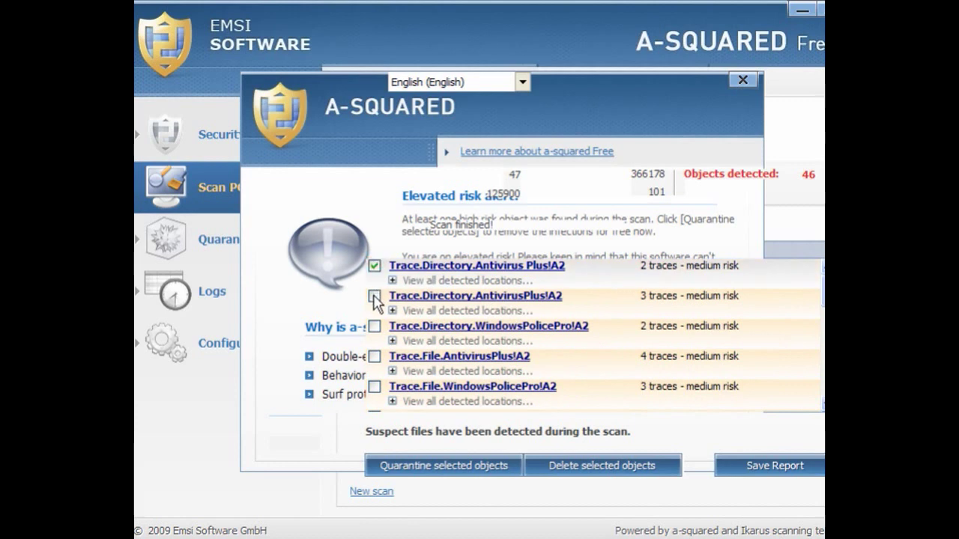
{"action": "left_click", "coordinate": [373, 296]}
{"action": "left_click", "coordinate": [373, 327]}
{"action": "left_click", "coordinate": [374, 356]}
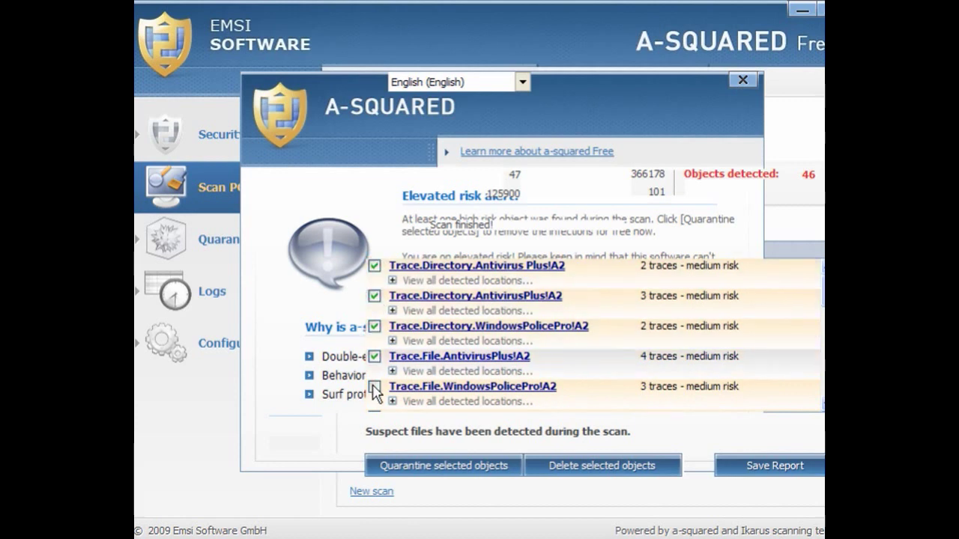
{"action": "left_click", "coordinate": [374, 387]}
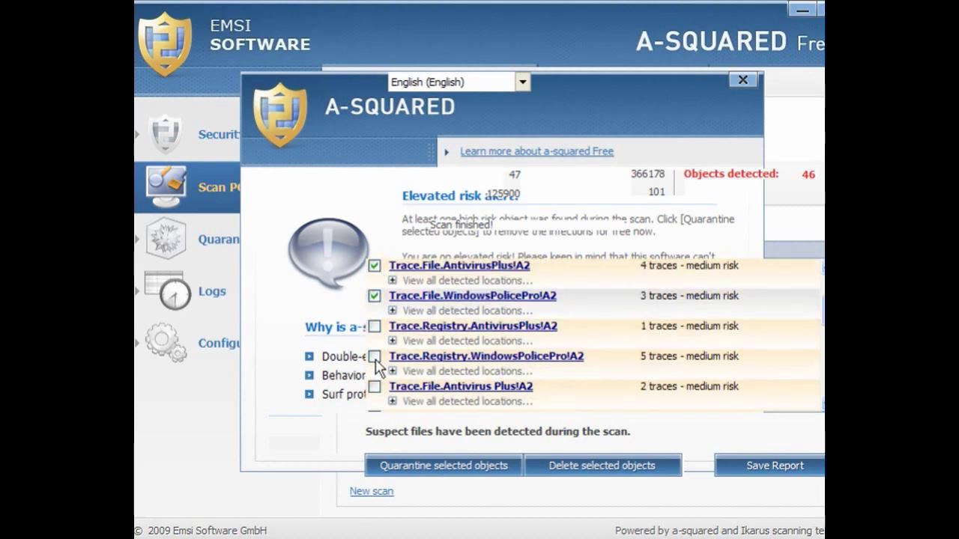
Step: Mark the AntivirusPlus and WindowsPolicePro registry traces, Trace.File.Antivirus Plus!A2, and the SoftCop directory, file and registry traces
{"action": "left_click", "coordinate": [373, 327]}
{"action": "left_click", "coordinate": [374, 356]}
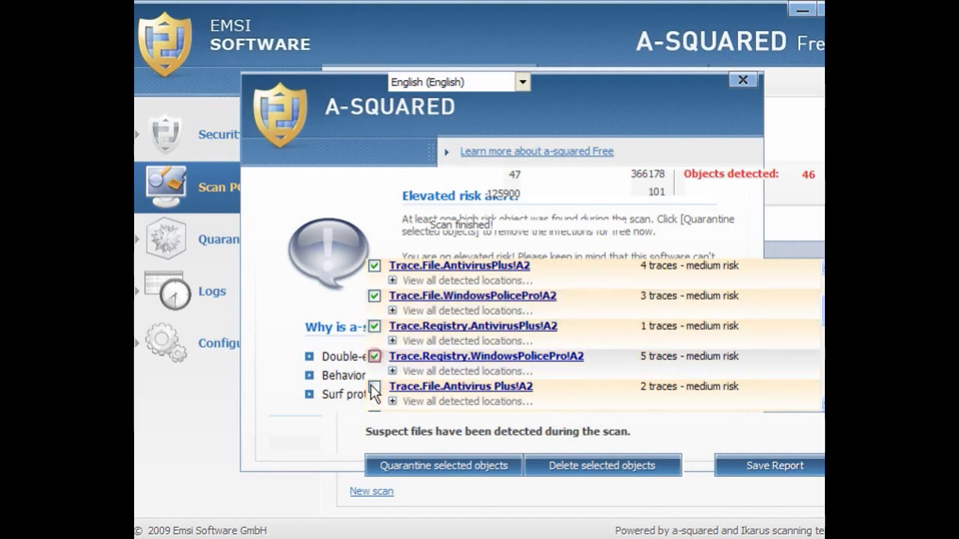
{"action": "left_click", "coordinate": [374, 386]}
{"action": "scroll", "coordinate": [374, 389], "scroll_direction": "down", "scroll_amount": 3}
{"action": "left_click", "coordinate": [374, 327]}
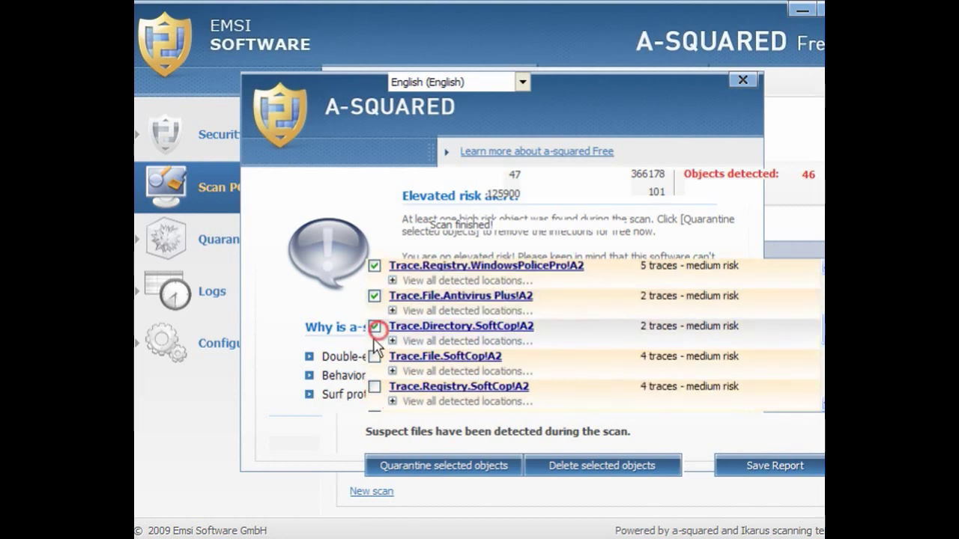
{"action": "left_click", "coordinate": [373, 357]}
{"action": "left_click", "coordinate": [374, 387]}
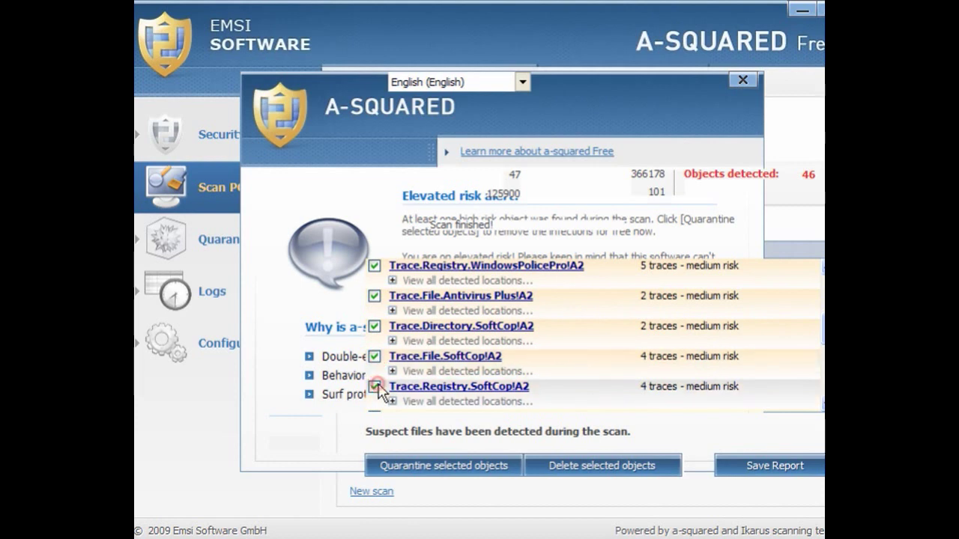
Step: Mark the remaining unselected detections: the cqcounter tracking cookie, the PsKill riskware and the WindowsPolicePro adware
{"action": "scroll", "coordinate": [377, 386], "scroll_direction": "down", "scroll_amount": 3}
{"action": "left_click", "coordinate": [374, 326]}
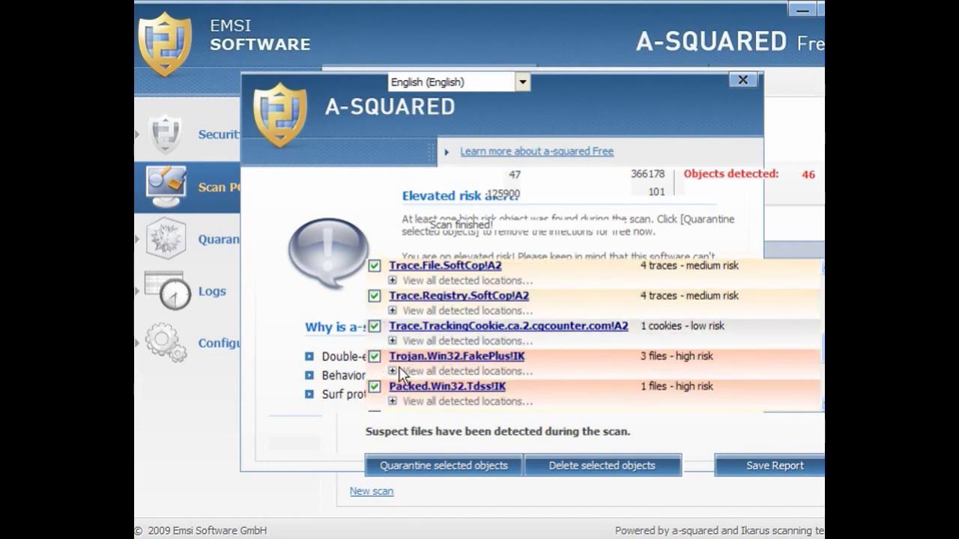
{"action": "scroll", "coordinate": [427, 369], "scroll_direction": "down", "scroll_amount": 3}
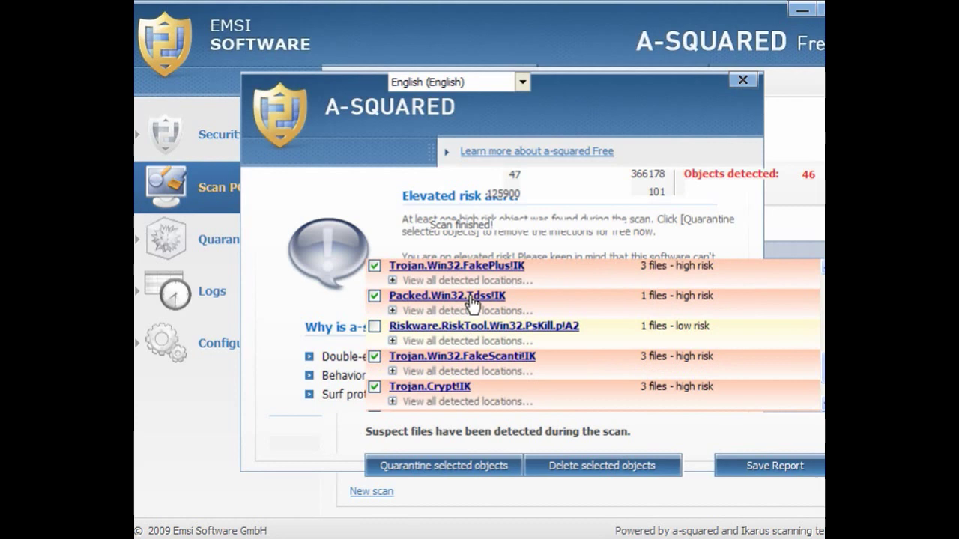
{"action": "left_click", "coordinate": [374, 327]}
{"action": "scroll", "coordinate": [374, 333], "scroll_direction": "down", "scroll_amount": 2}
{"action": "left_click", "coordinate": [375, 388]}
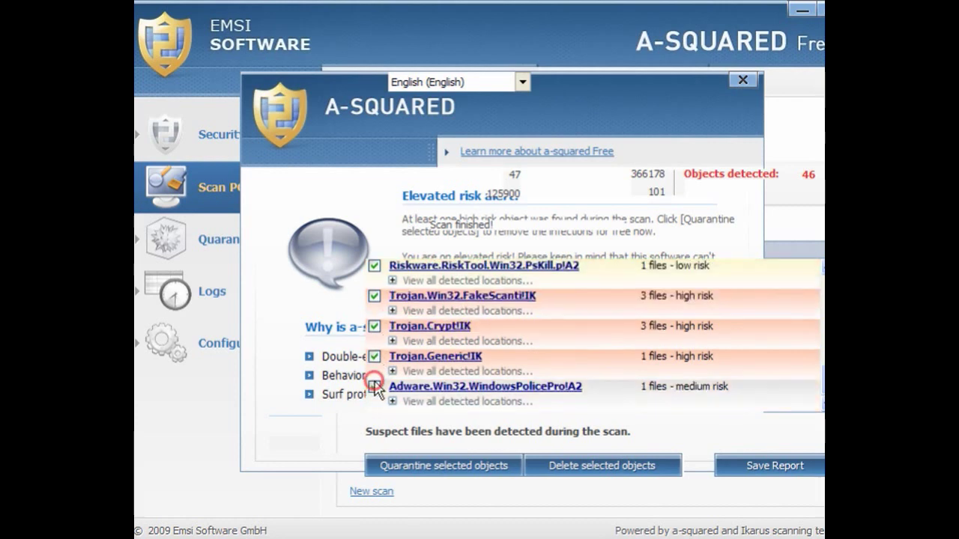
Step: Delete all selected objects in the scan results, confirming the permanent removal and dismissing the notices
{"action": "left_click", "coordinate": [588, 477]}
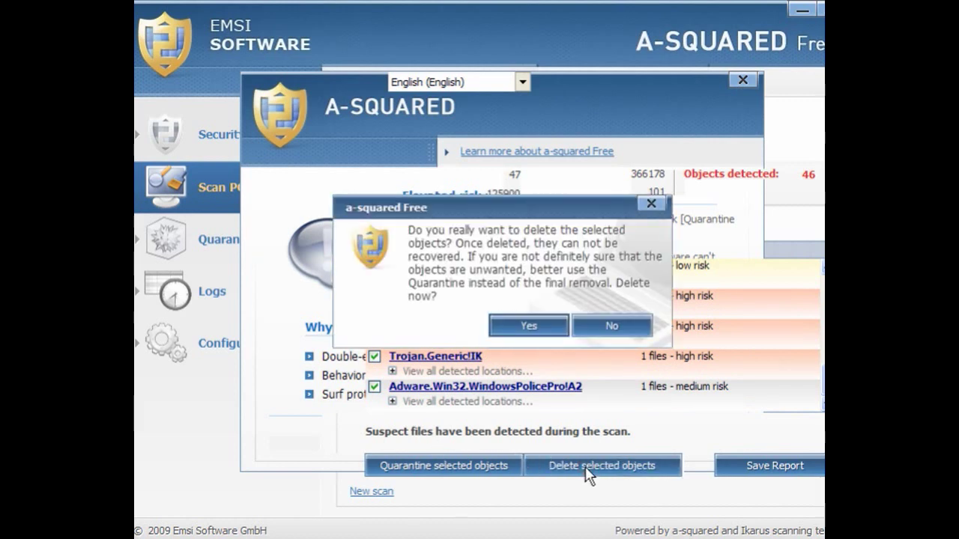
{"action": "left_click", "coordinate": [539, 331]}
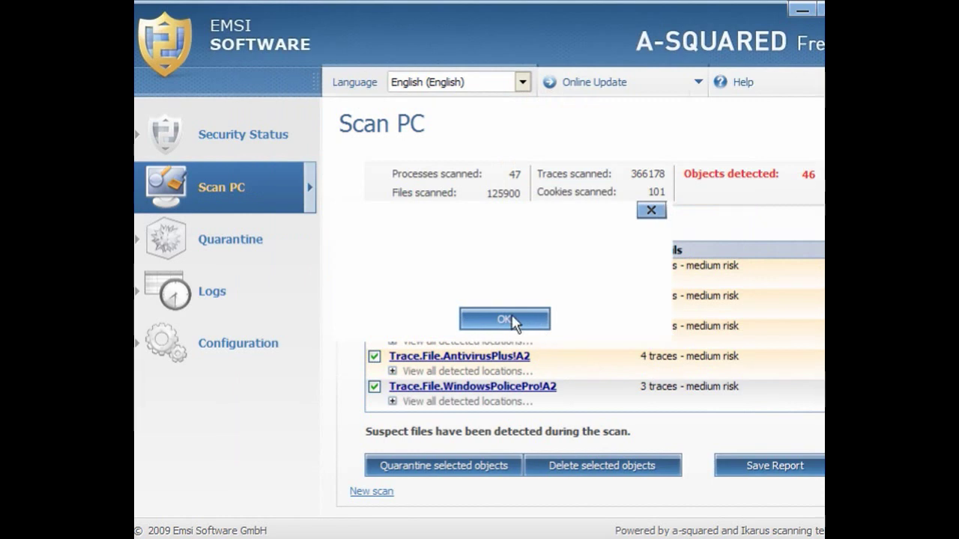
{"action": "left_click", "coordinate": [506, 316]}
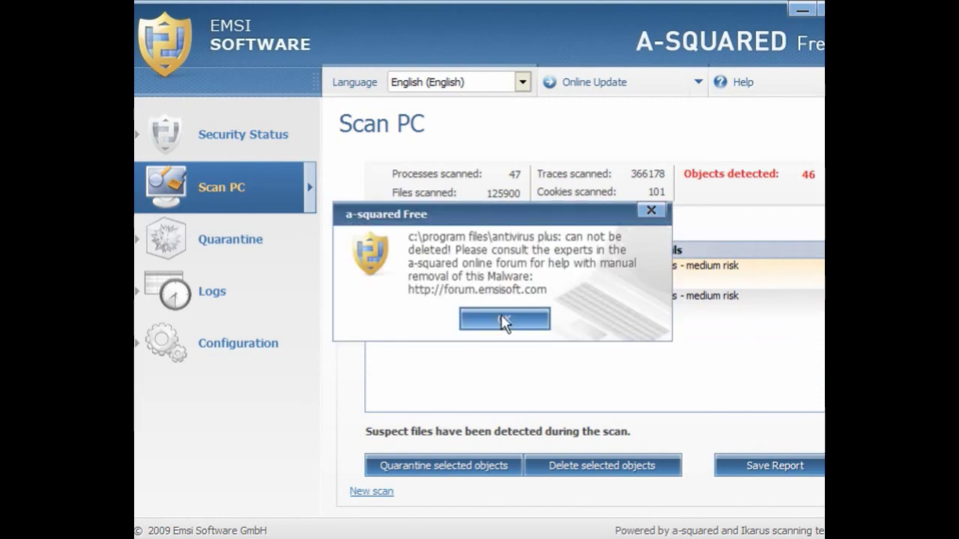
{"action": "left_click", "coordinate": [503, 320]}
{"action": "left_click", "coordinate": [502, 319]}
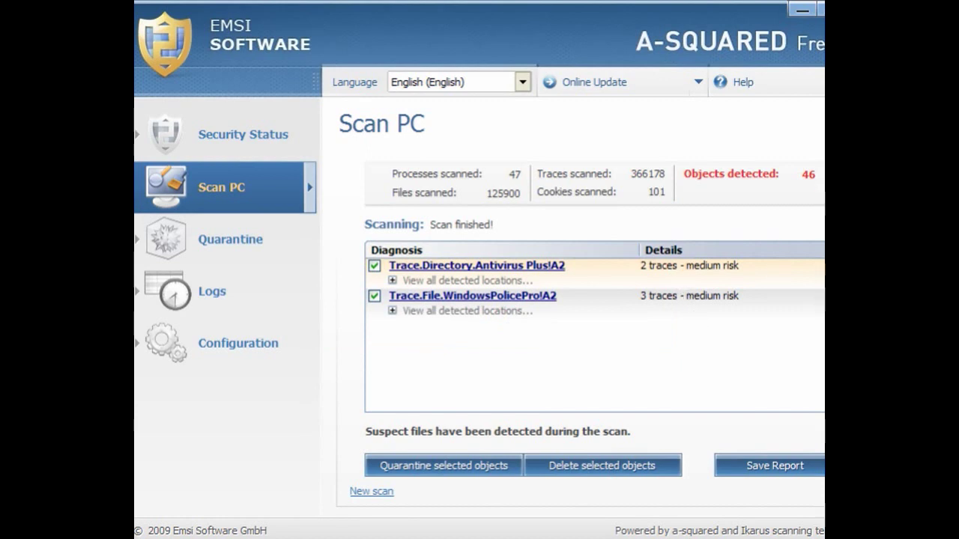
Step: Minimize a-squared Free, run a quick scan with Malwarebytes' Anti-Malware and show its results
{"action": "left_click", "coordinate": [799, 10]}
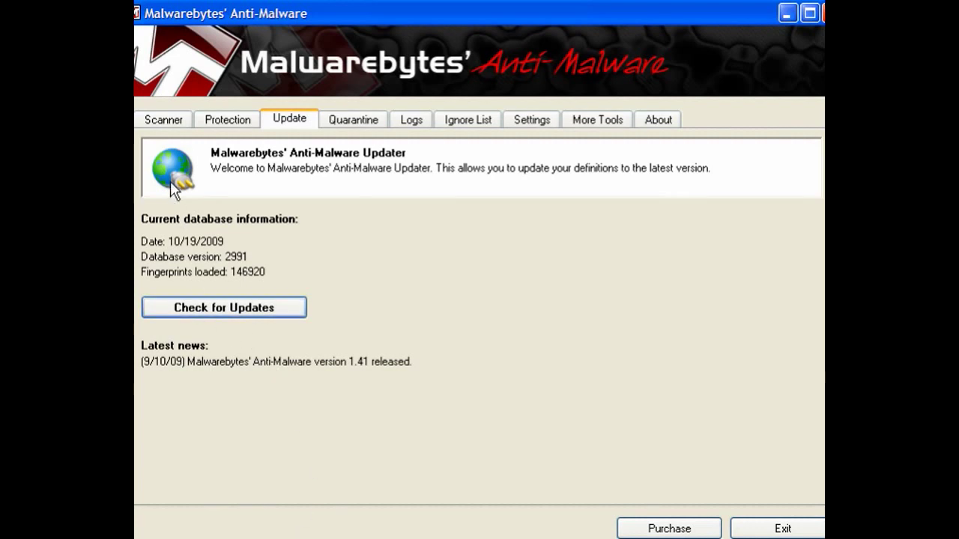
{"action": "left_click", "coordinate": [180, 129]}
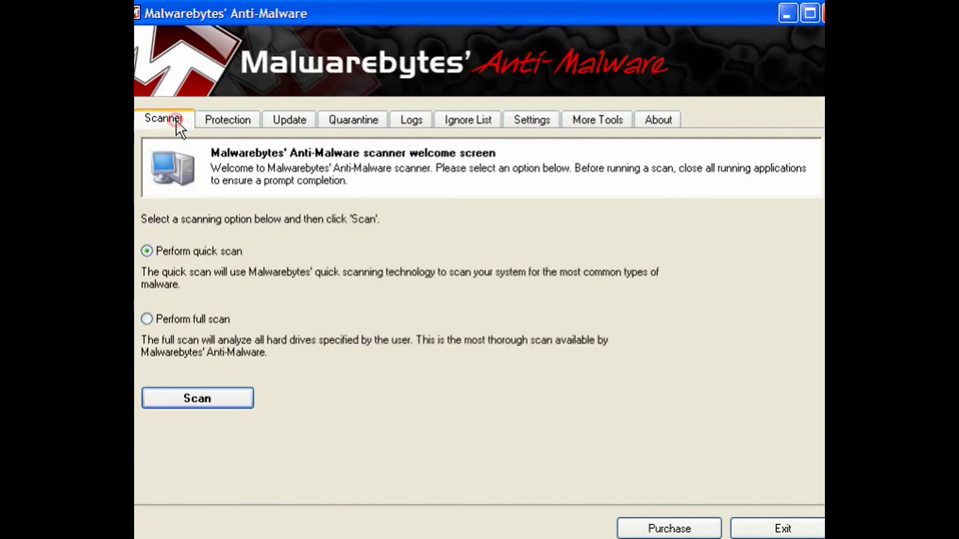
{"action": "left_click", "coordinate": [226, 396]}
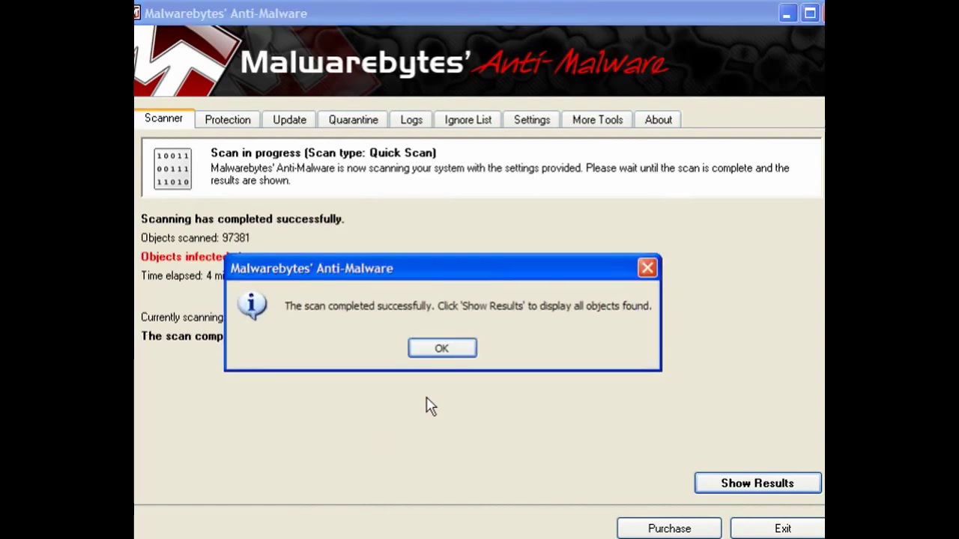
{"action": "left_click", "coordinate": [439, 349]}
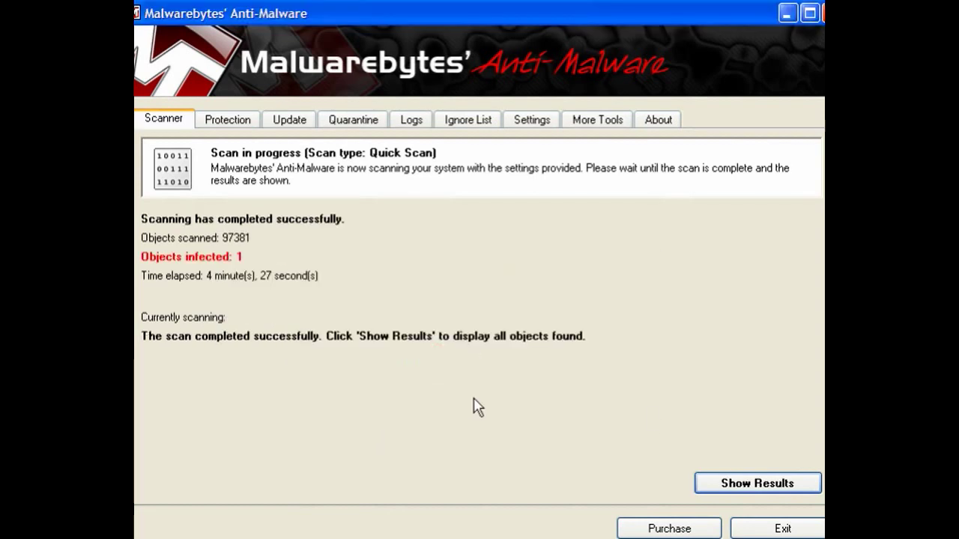
{"action": "left_click", "coordinate": [740, 480]}
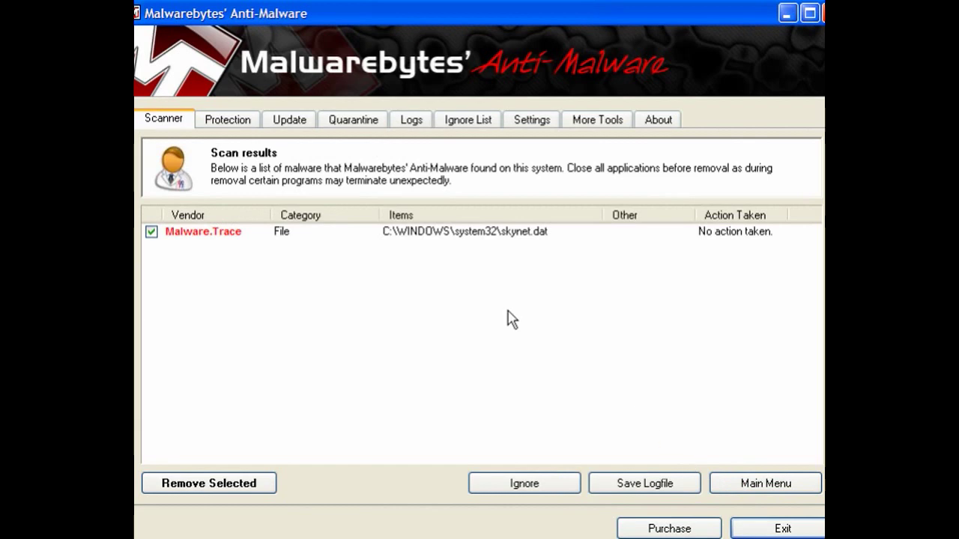
Step: Remove the detected skynet.dat trace without restarting, allow the Malwarebytes reboot entry in the registry, and minimize the scanner
{"action": "left_click_drag", "start_coordinate": [271, 215], "coordinate": [329, 216]}
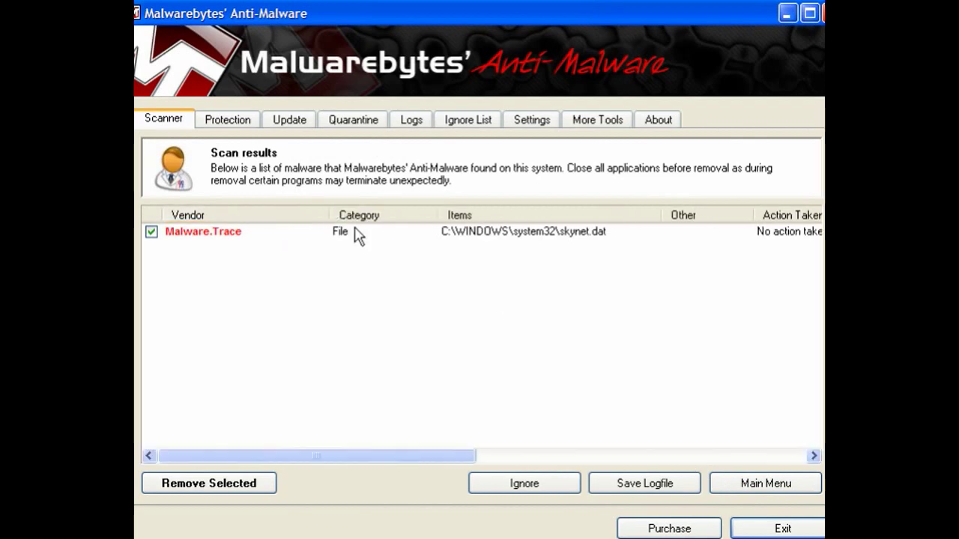
{"action": "left_click", "coordinate": [261, 484]}
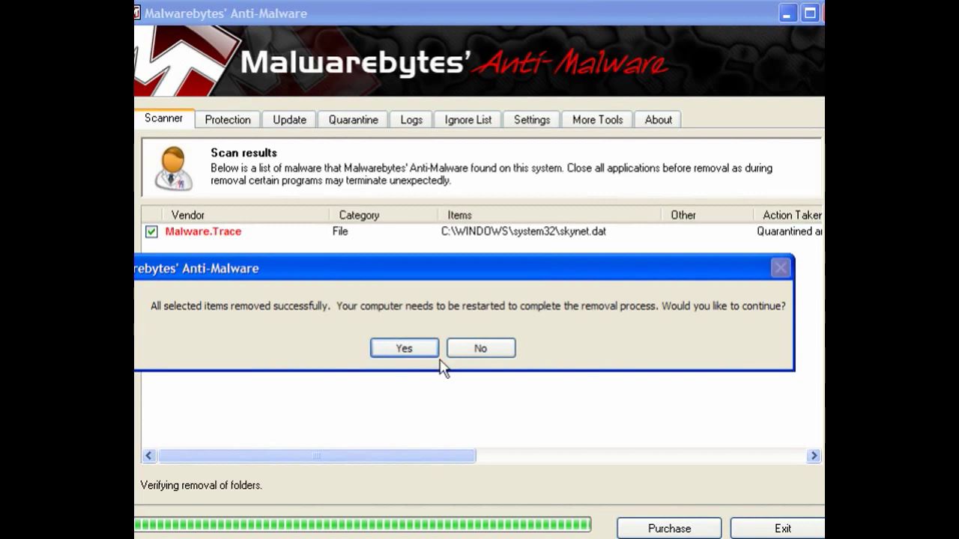
{"action": "left_click_drag", "start_coordinate": [447, 281], "coordinate": [505, 279]}
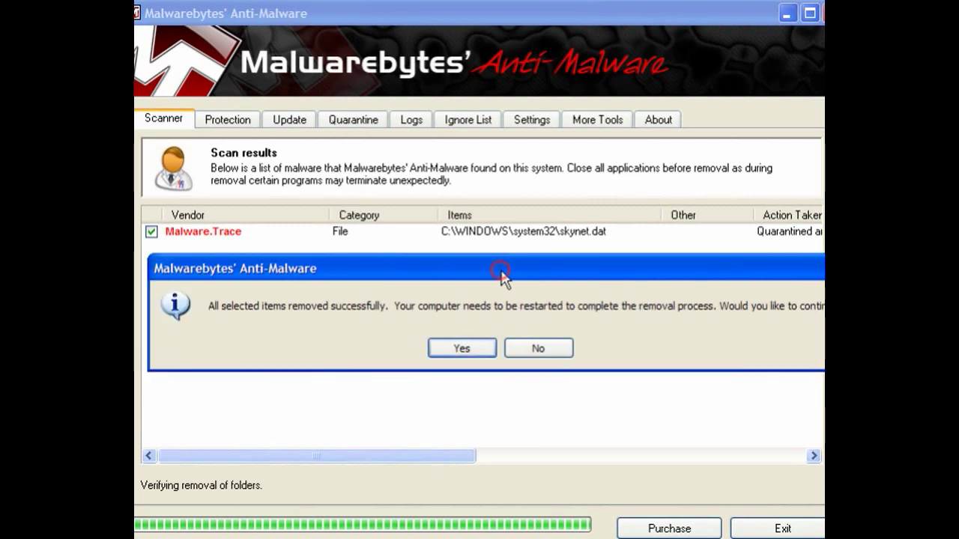
{"action": "left_click", "coordinate": [549, 350]}
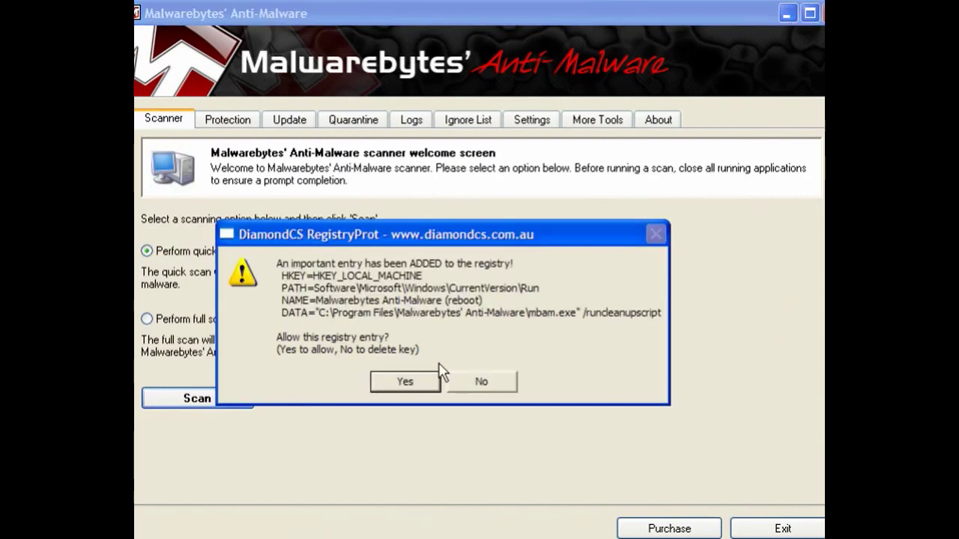
{"action": "left_click", "coordinate": [414, 380]}
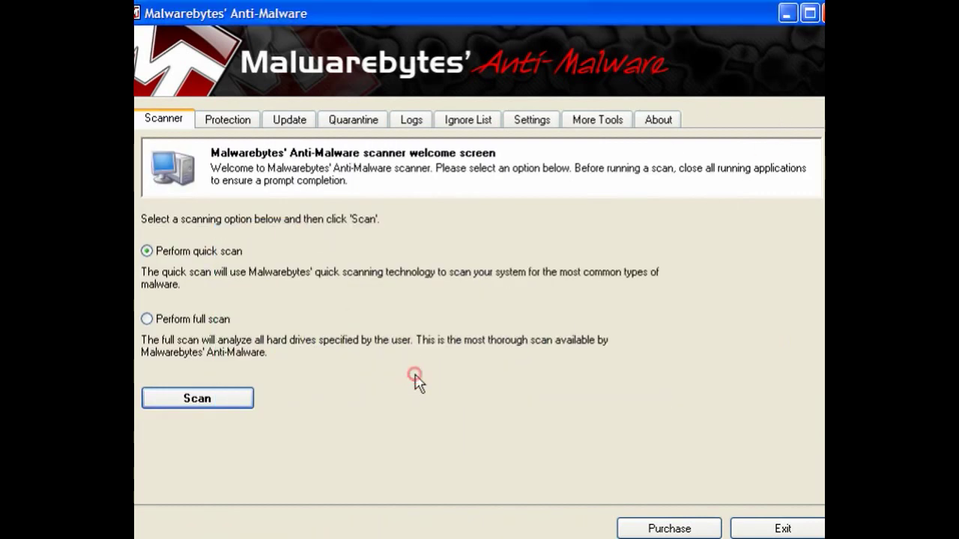
{"action": "left_click", "coordinate": [787, 13]}
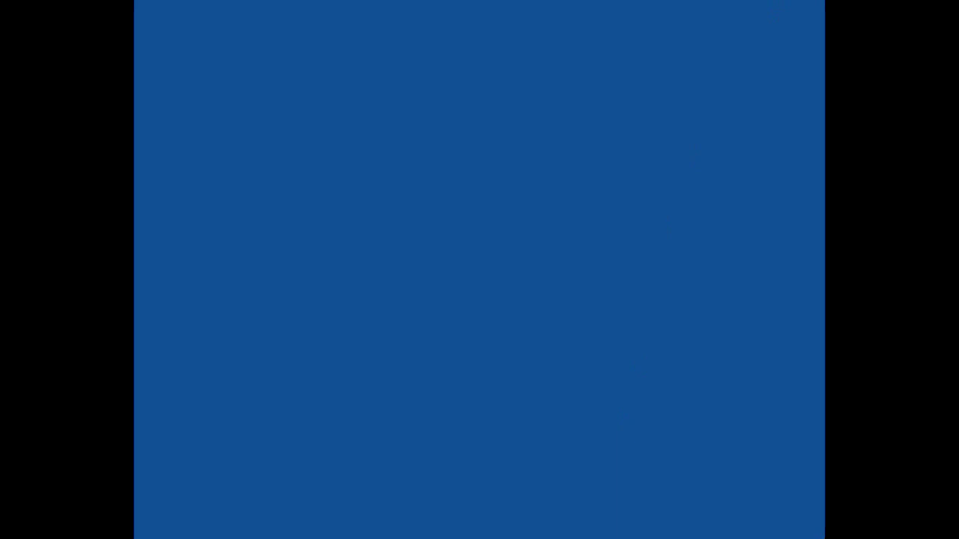
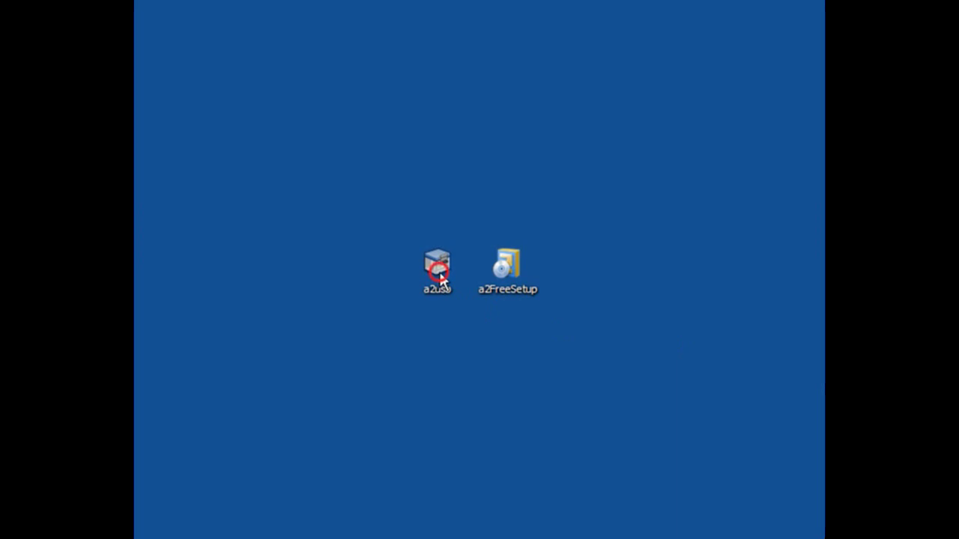
Step: Extract all files of the a2usb archive into the A-Squared folder on the SP37322 (G:) drive with SecureZIP
{"action": "left_click", "coordinate": [500, 273]}
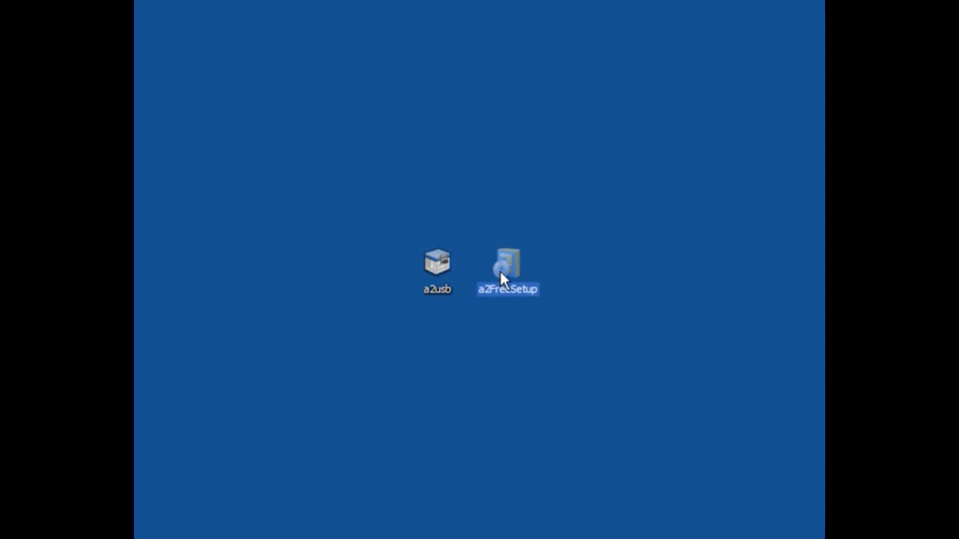
{"action": "left_click", "coordinate": [469, 313]}
{"action": "right_click", "coordinate": [440, 263]}
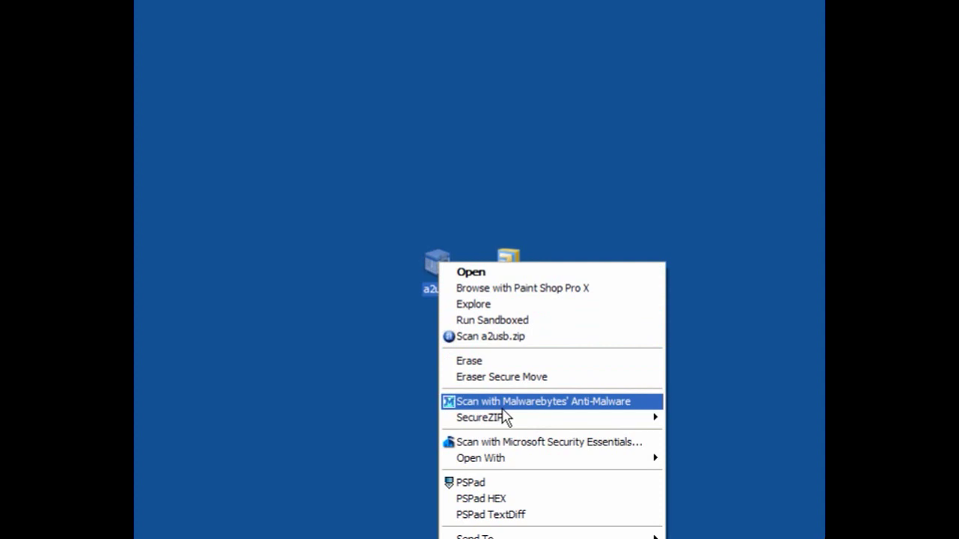
{"action": "mouse_move", "coordinate": [524, 424]}
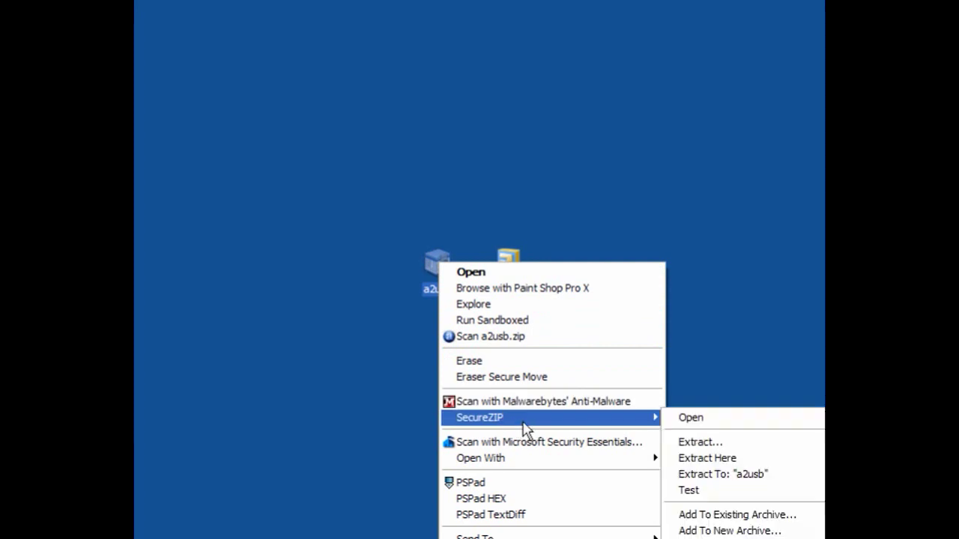
{"action": "left_click", "coordinate": [709, 442]}
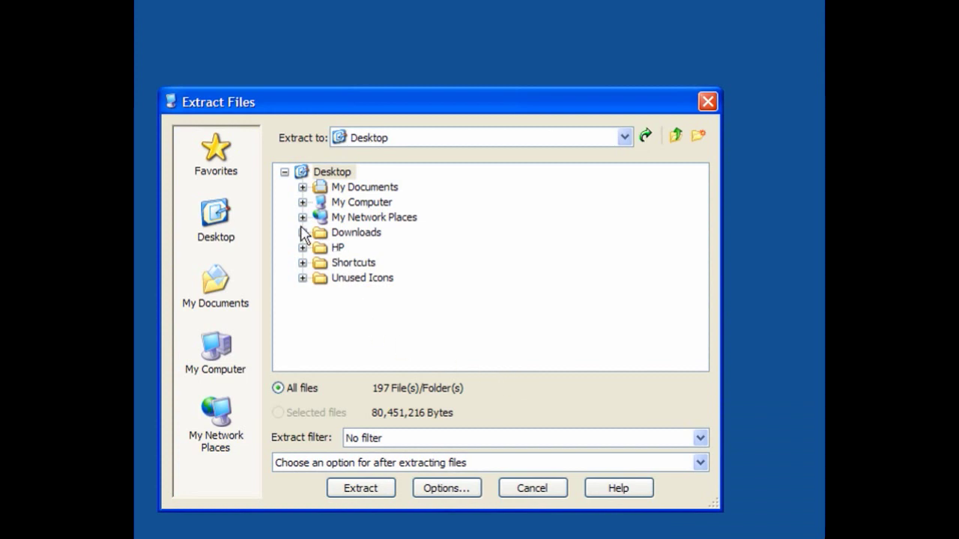
{"action": "left_click", "coordinate": [302, 203]}
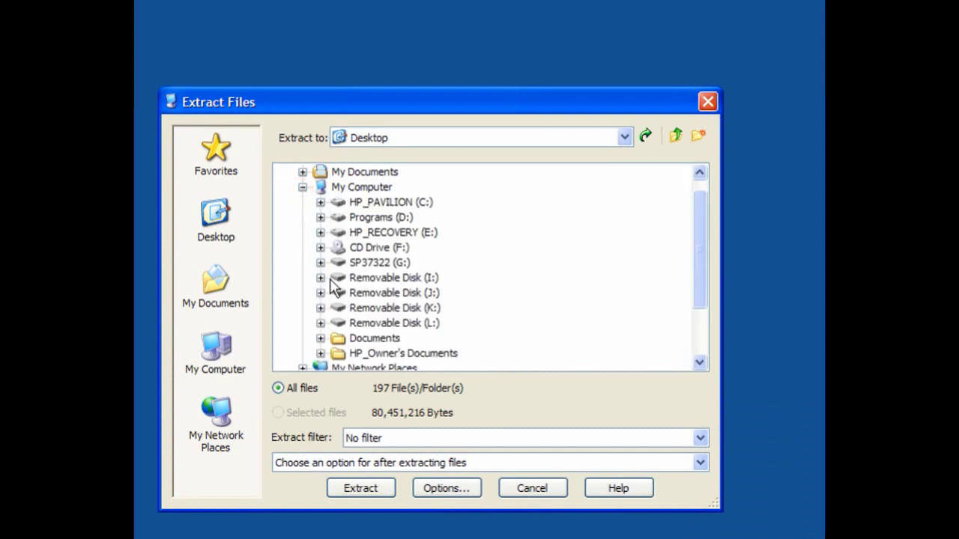
{"action": "left_click", "coordinate": [320, 263]}
{"action": "left_click", "coordinate": [357, 277]}
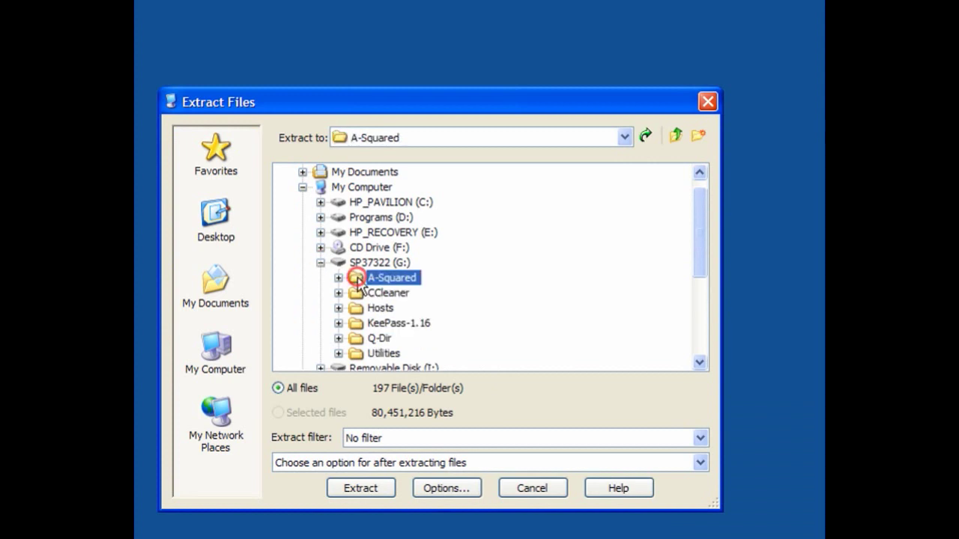
{"action": "left_click", "coordinate": [376, 488]}
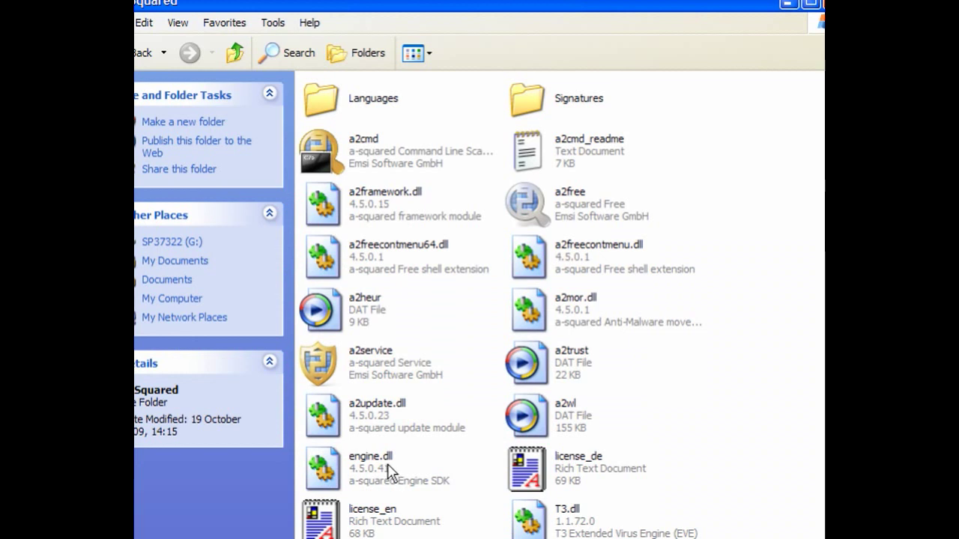
Step: Start a2free from the extracted A-Squared folder and accept the recommended online update
{"action": "mouse_move", "coordinate": [402, 462]}
{"action": "scroll", "coordinate": [402, 461], "scroll_direction": "down", "scroll_amount": 1}
{"action": "scroll", "coordinate": [405, 458], "scroll_direction": "up", "scroll_amount": 1}
{"action": "double_click", "coordinate": [524, 201]}
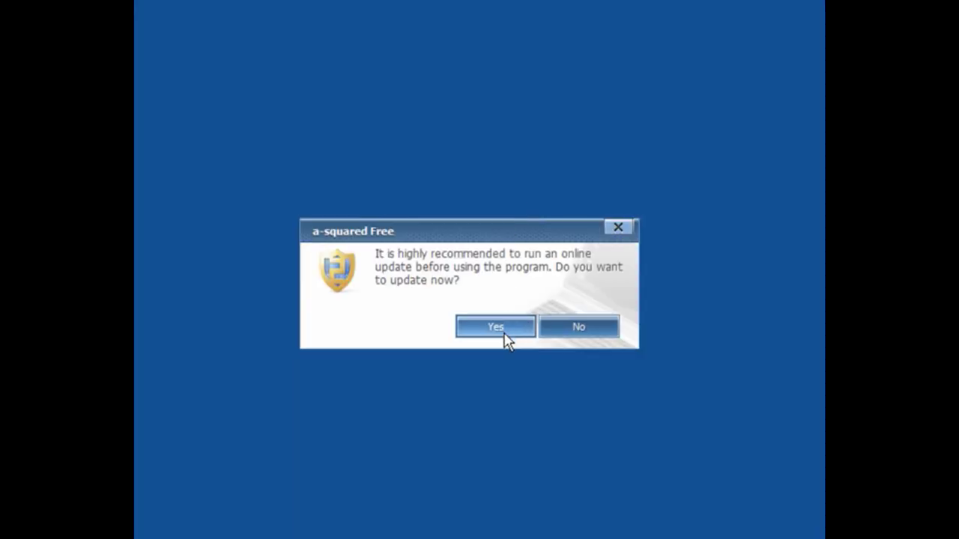
{"action": "left_click", "coordinate": [506, 328]}
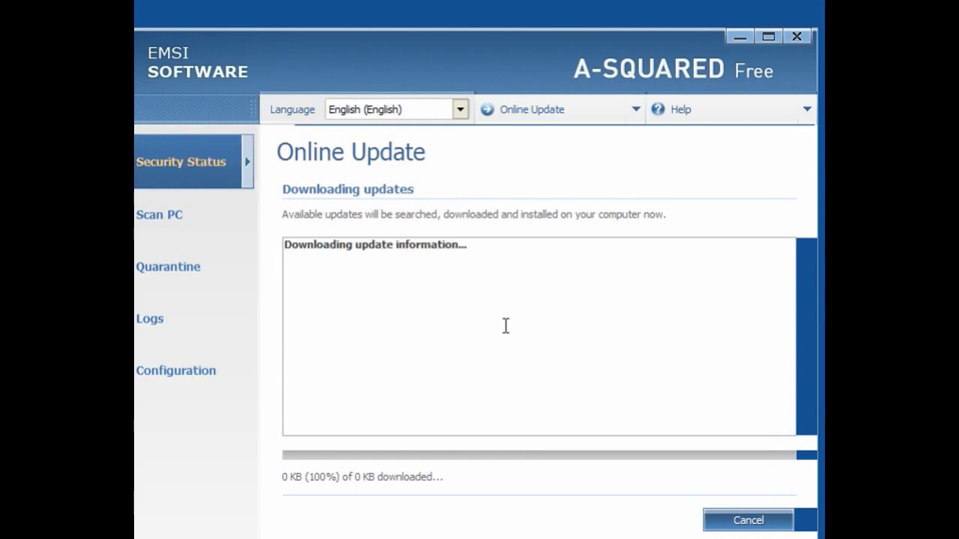
{"action": "left_click", "coordinate": [451, 66]}
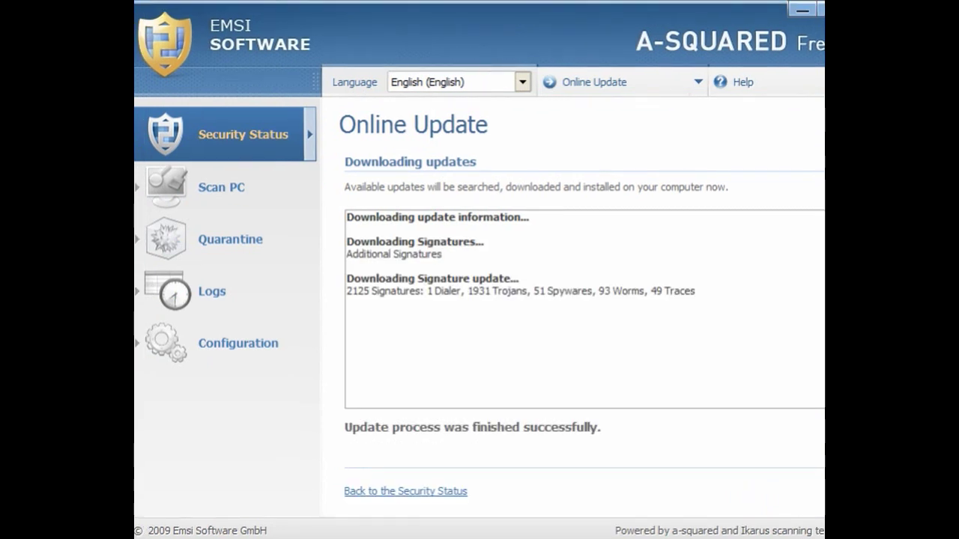
Step: Examine the General and Update configuration settings, including Explorer integration, and the list of available interface languages
{"action": "left_click", "coordinate": [272, 347]}
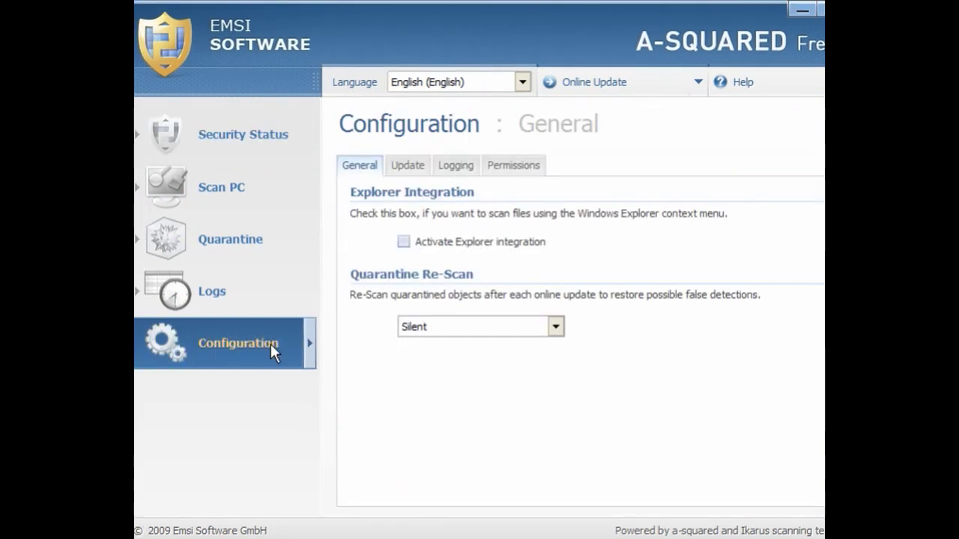
{"action": "left_click", "coordinate": [404, 243]}
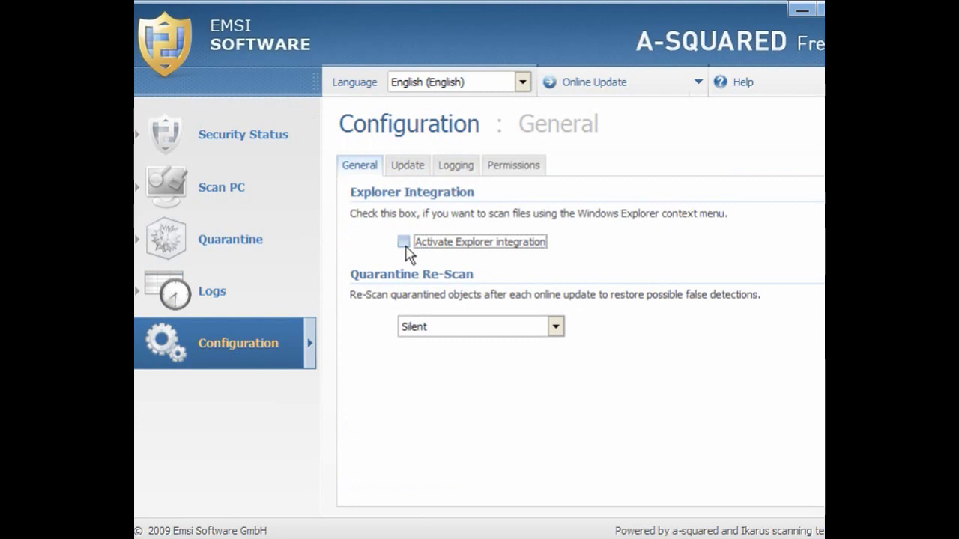
{"action": "left_click", "coordinate": [403, 242]}
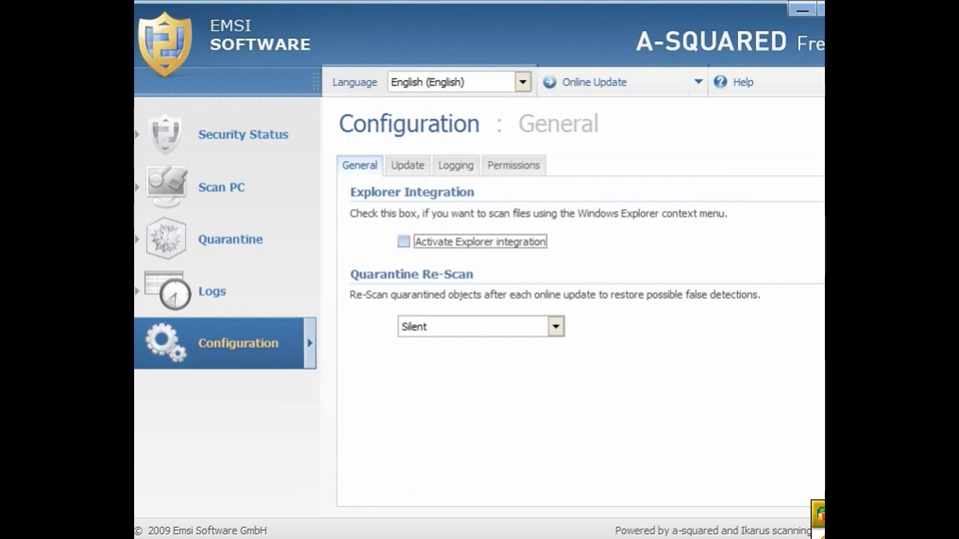
{"action": "left_click", "coordinate": [410, 167]}
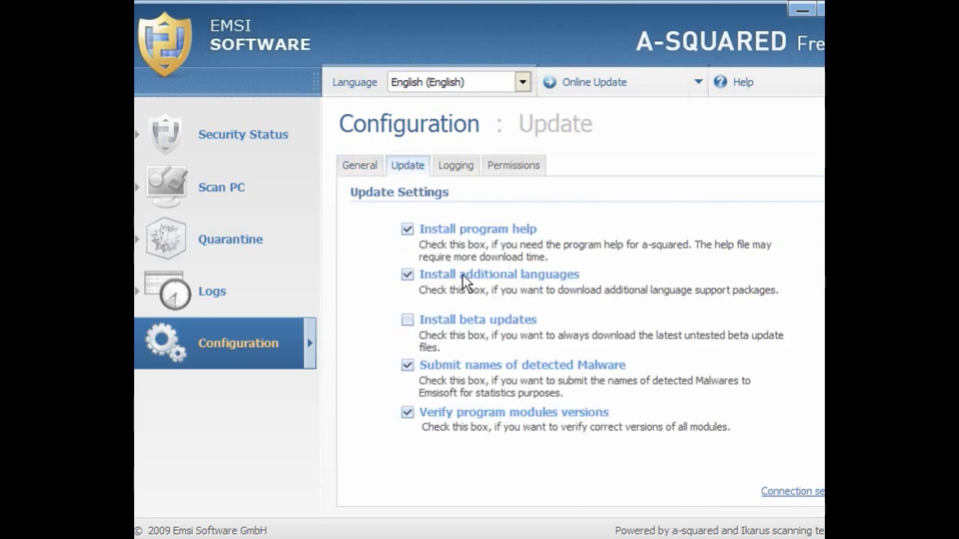
{"action": "left_click", "coordinate": [522, 82]}
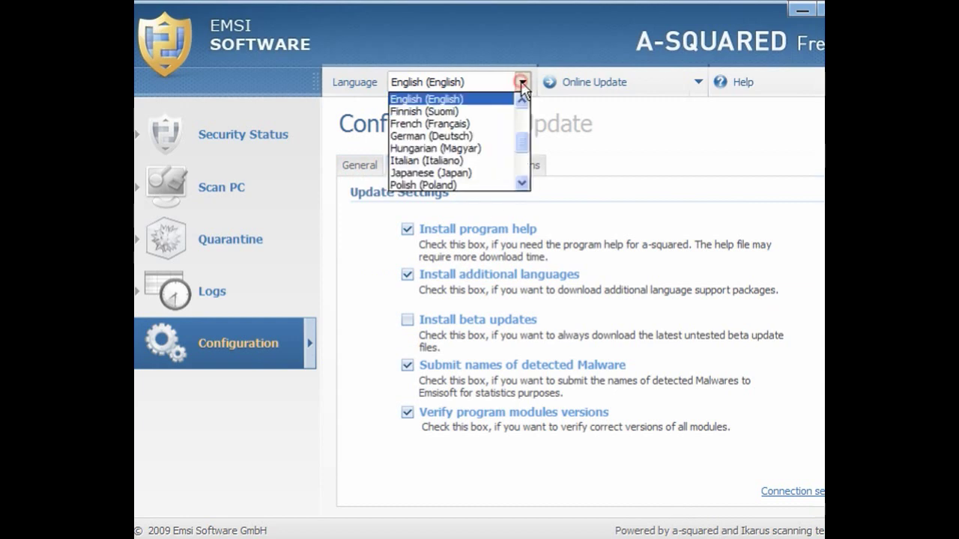
{"action": "left_click", "coordinate": [522, 82]}
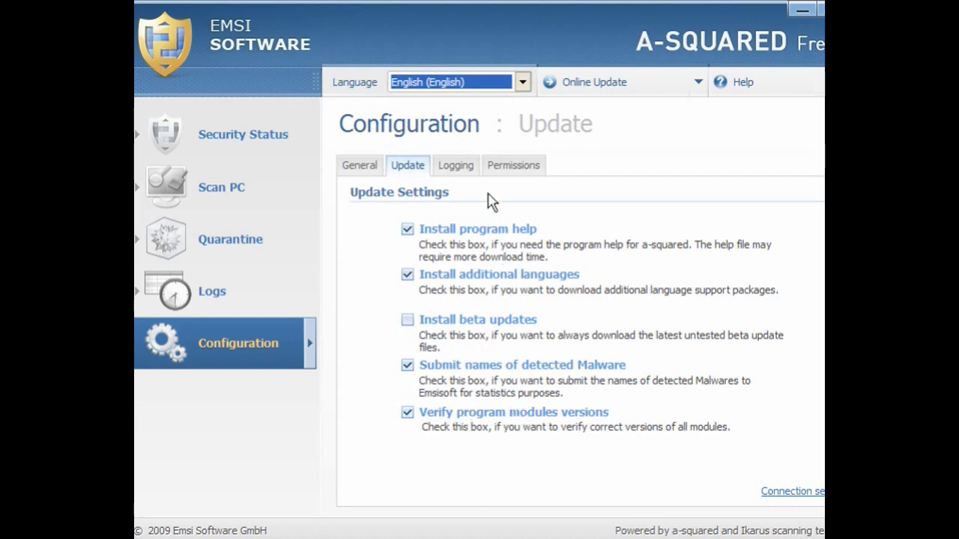
Step: Set update logging to store the last 5 records, show the permissions settings and return to the security status
{"action": "left_click", "coordinate": [463, 171]}
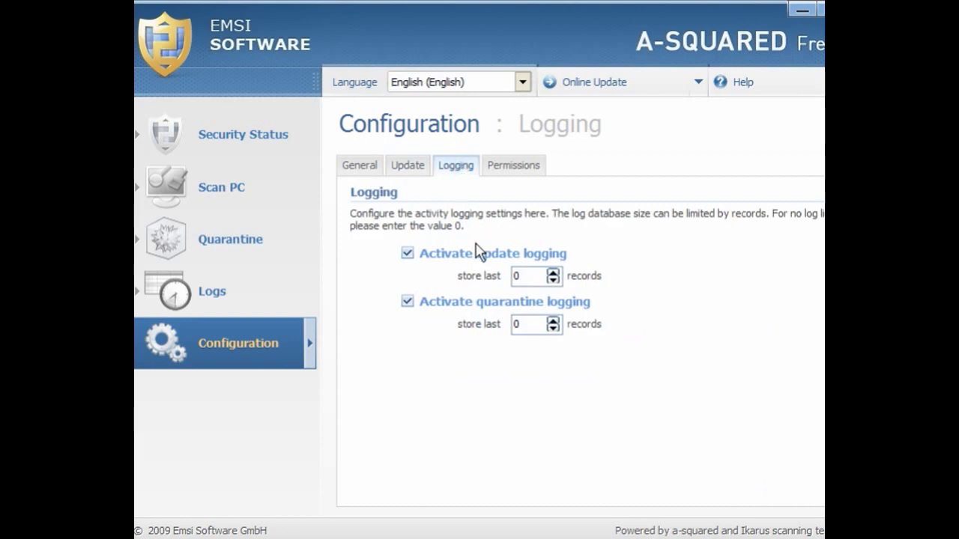
{"action": "double_click", "coordinate": [532, 277]}
{"action": "key", "text": "BackSpace"}
{"action": "type", "text": "5"}
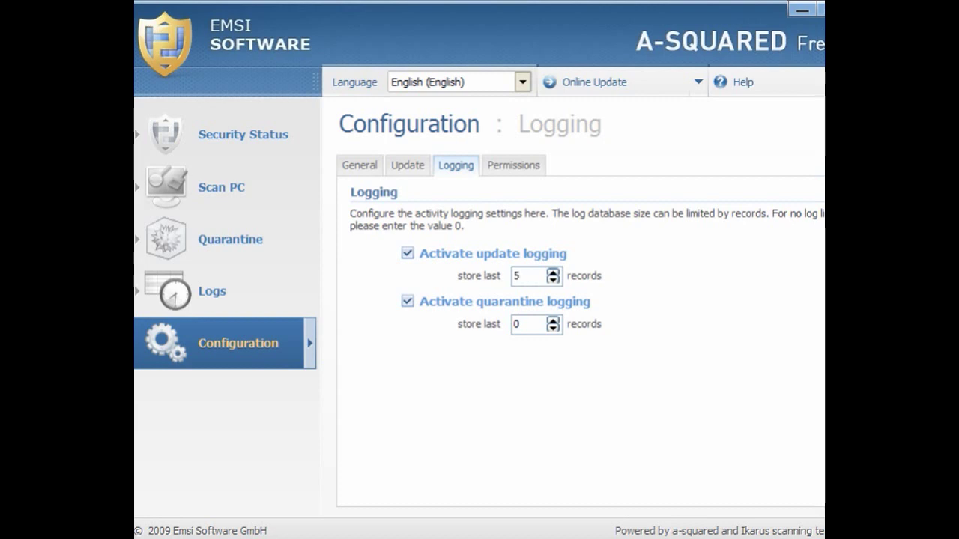
{"action": "left_click", "coordinate": [510, 168]}
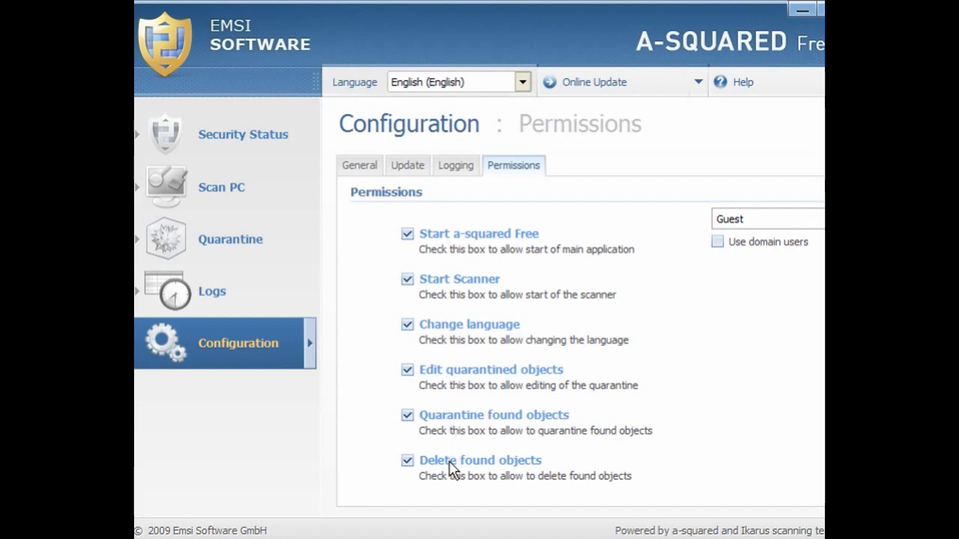
{"action": "left_click", "coordinate": [281, 142]}
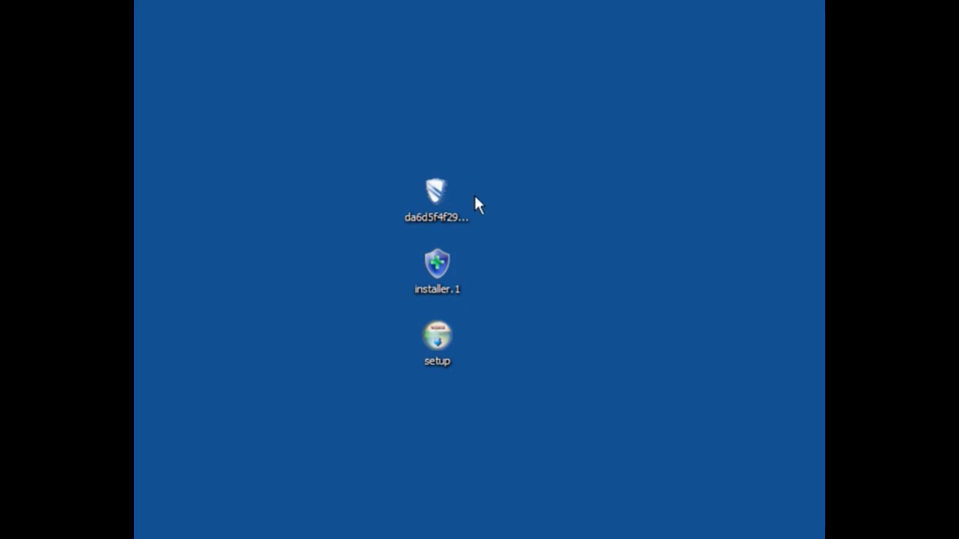
Step: Run setup.exe from the desktop despite the security warning, and close the SoftCop window it opens
{"action": "mouse_move", "coordinate": [448, 343]}
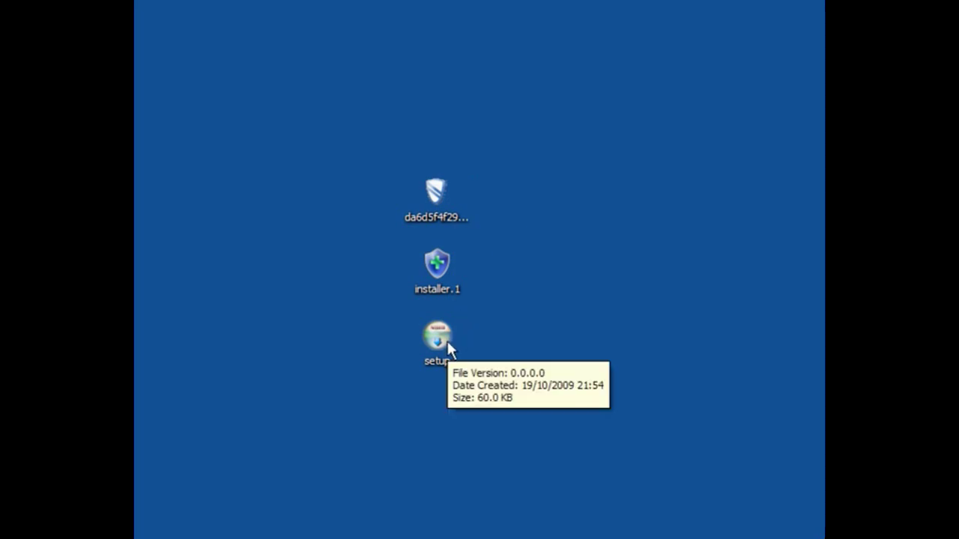
{"action": "double_click", "coordinate": [442, 338]}
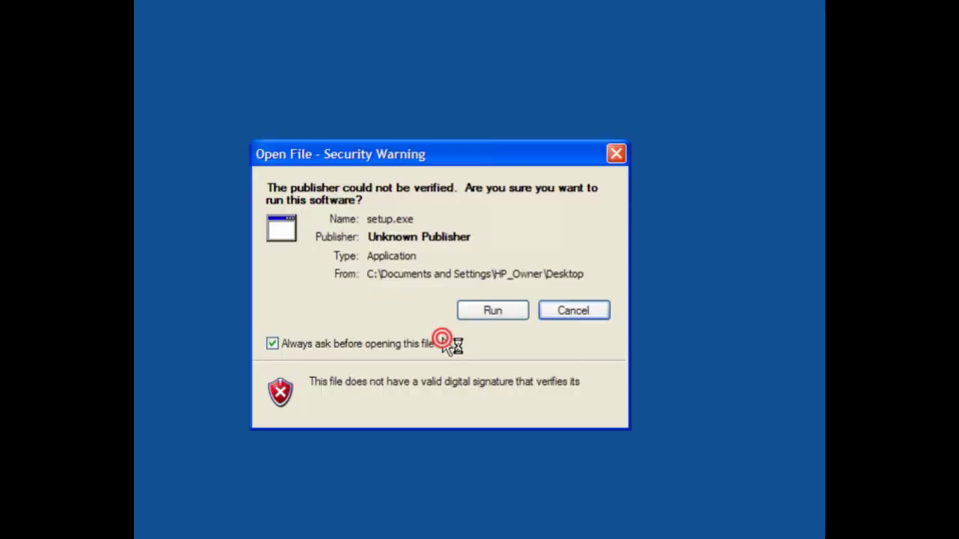
{"action": "left_click", "coordinate": [492, 312]}
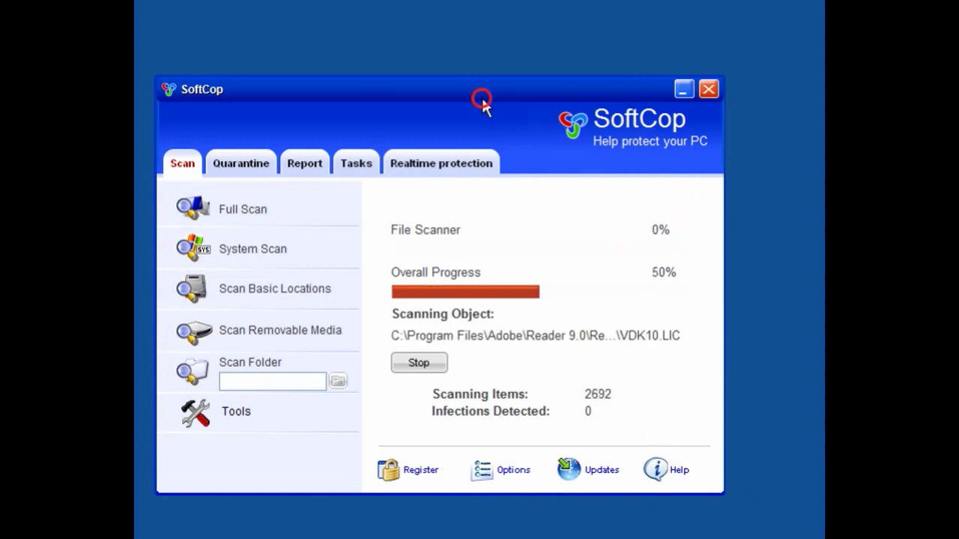
{"action": "left_click_drag", "start_coordinate": [482, 96], "coordinate": [508, 93]}
{"action": "left_click", "coordinate": [706, 90]}
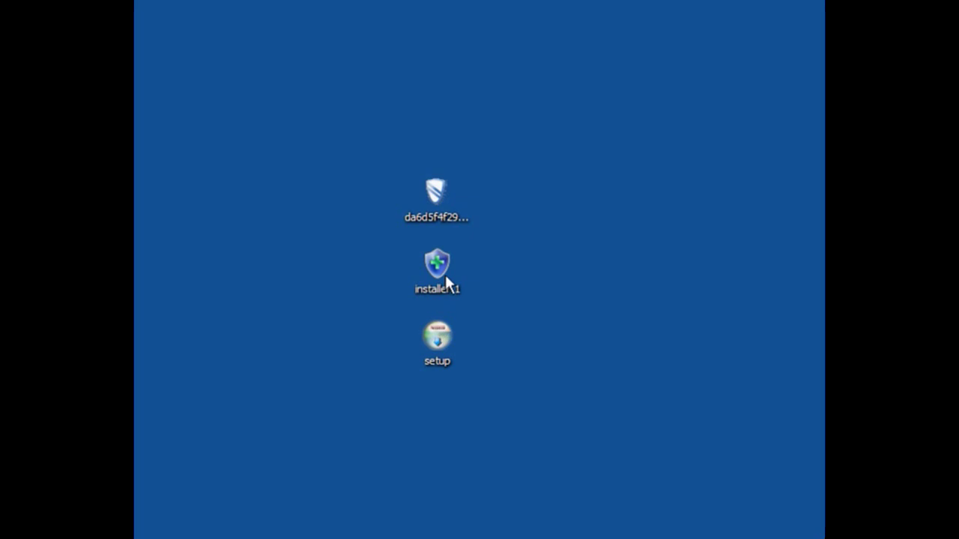
Step: Run installer.1, stop the Antivirus Plus scan, ignore the reported system threats and close the program
{"action": "double_click", "coordinate": [445, 276]}
{"action": "left_click", "coordinate": [483, 309]}
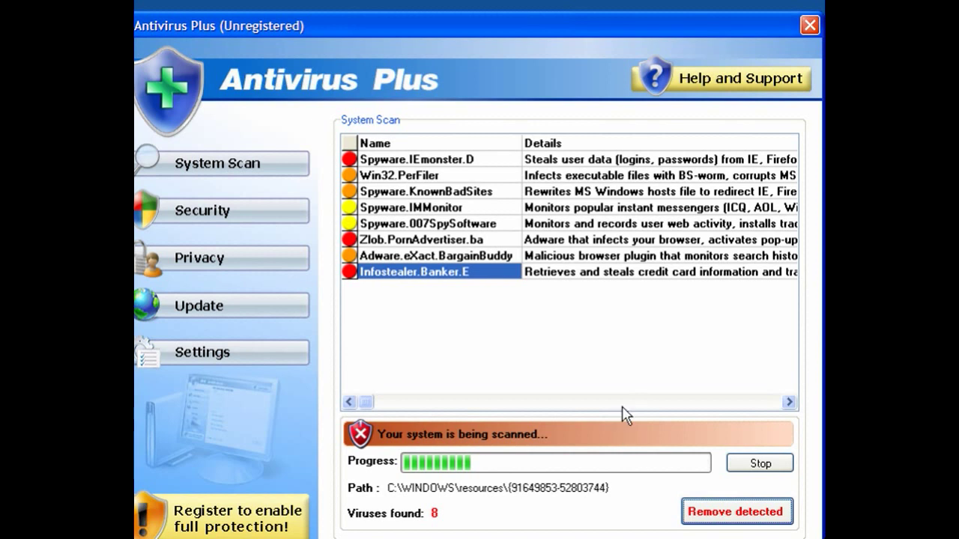
{"action": "left_click", "coordinate": [757, 465]}
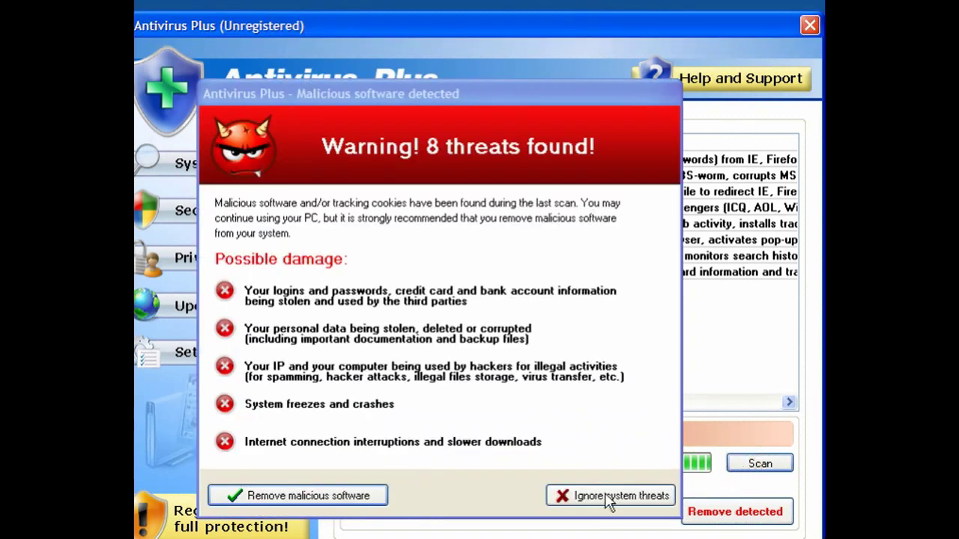
{"action": "left_click", "coordinate": [609, 496]}
{"action": "left_click", "coordinate": [807, 26]}
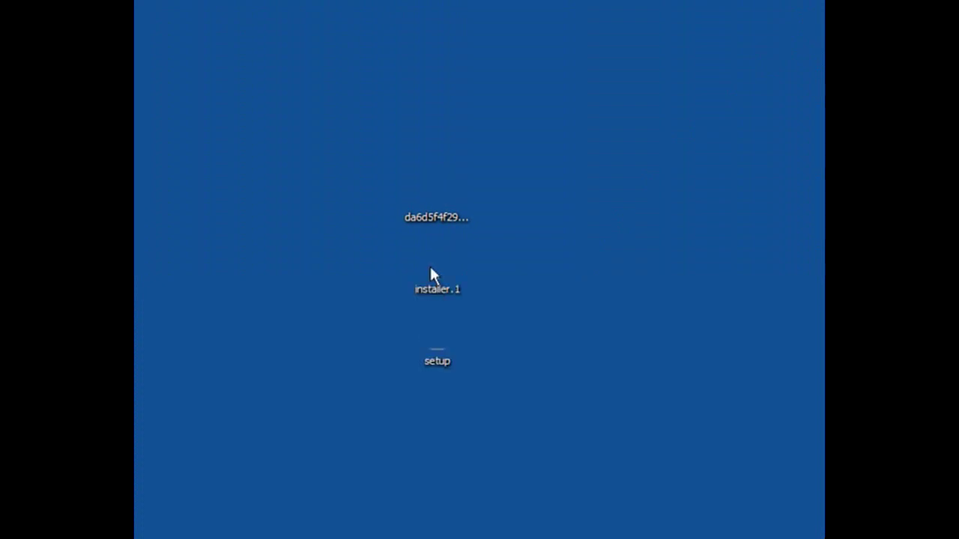
Step: Run the da6d5f4f29 installer, allow the inixs registry entry, and approve AntiVirus Plus.1.exe and minix32.exe as startup programs
{"action": "double_click", "coordinate": [437, 189]}
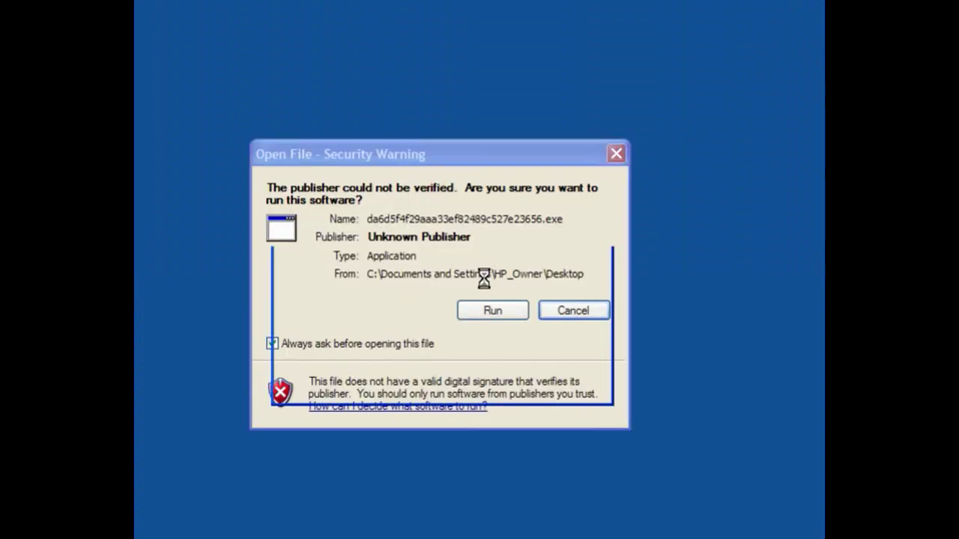
{"action": "left_click", "coordinate": [394, 384]}
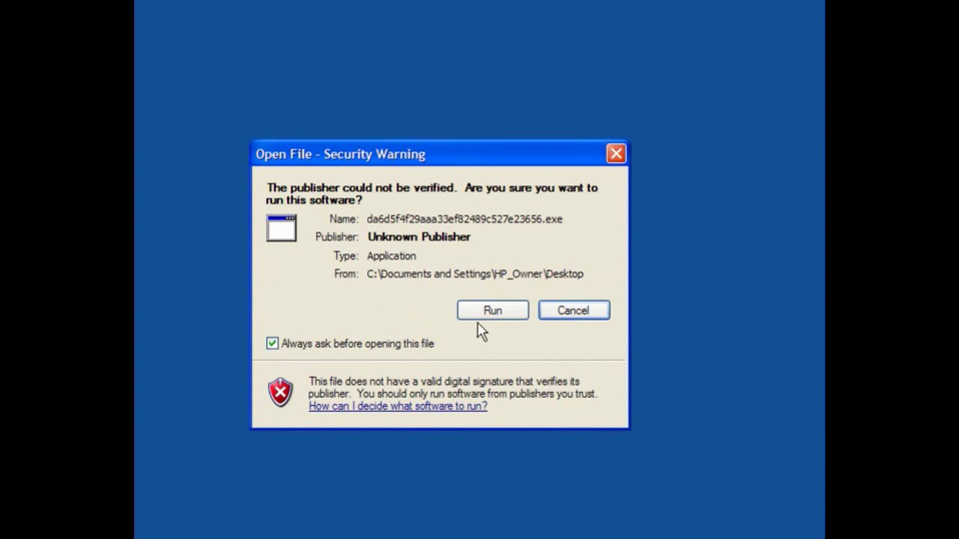
{"action": "left_click", "coordinate": [486, 310]}
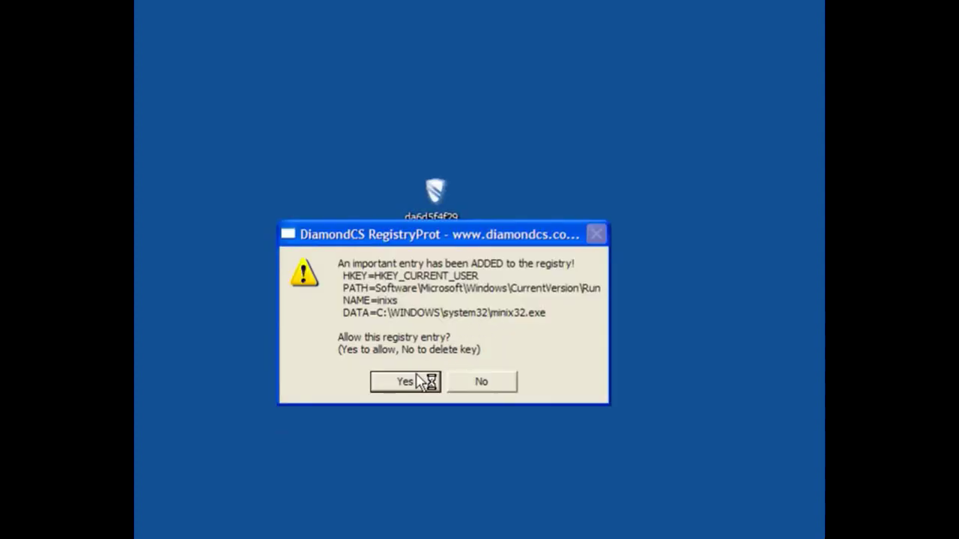
{"action": "left_click", "coordinate": [411, 381]}
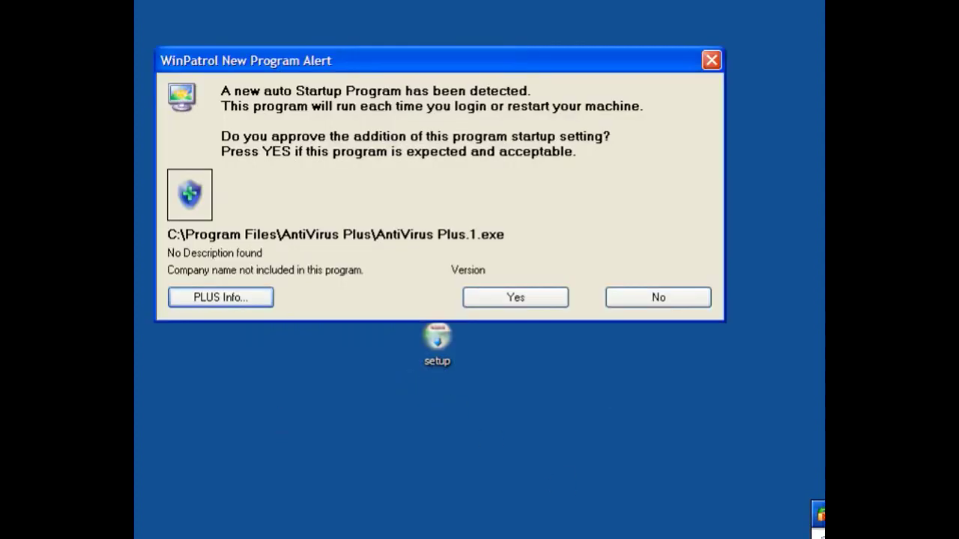
{"action": "left_click", "coordinate": [536, 302]}
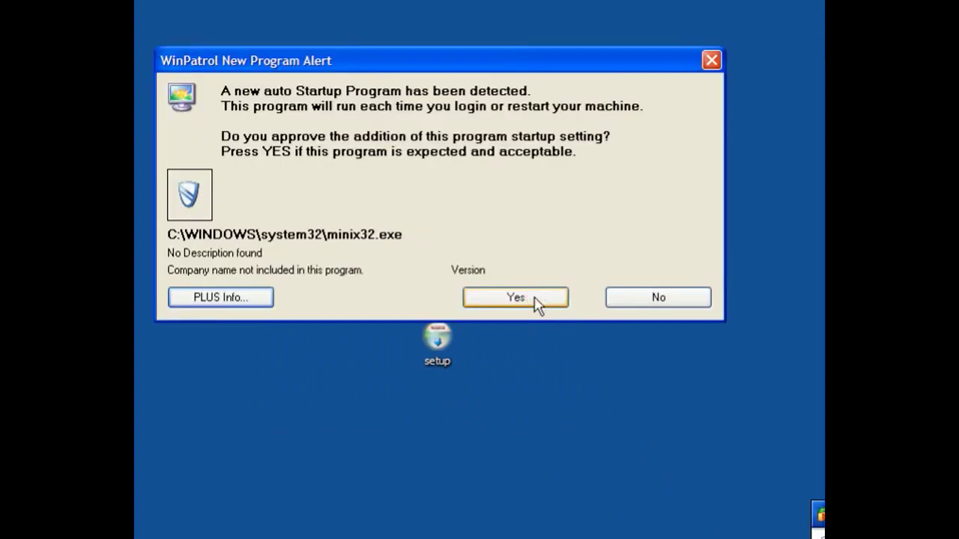
{"action": "left_click", "coordinate": [536, 298]}
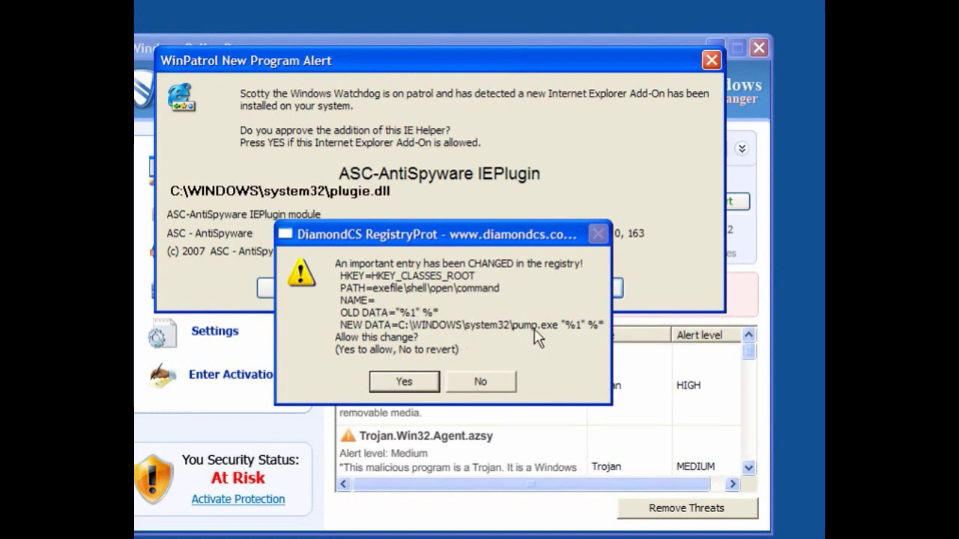
Step: Reject the registry change pointing exefile's open command to pump.exe, and refuse the ASC-AntiSpyware IEPlugin add-on
{"action": "left_click", "coordinate": [507, 385]}
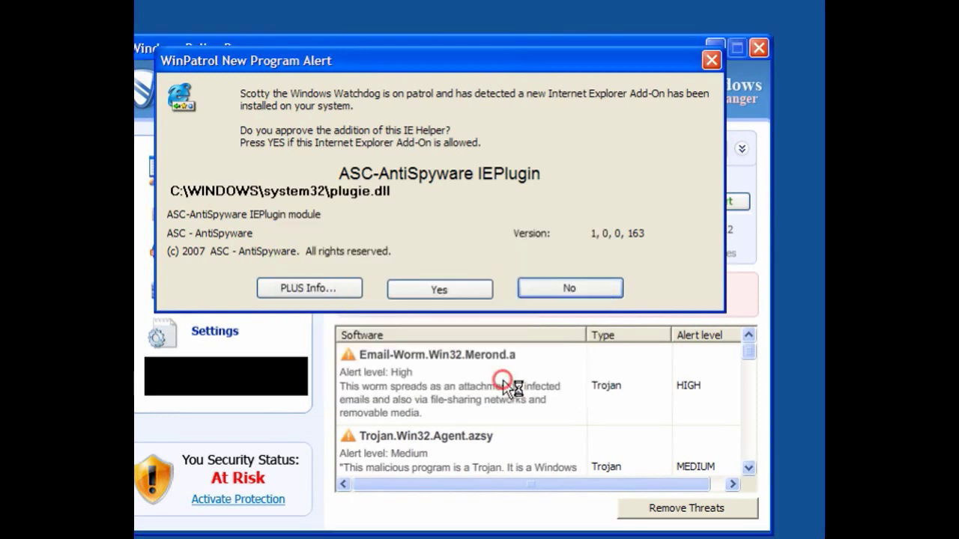
{"action": "left_click", "coordinate": [490, 384]}
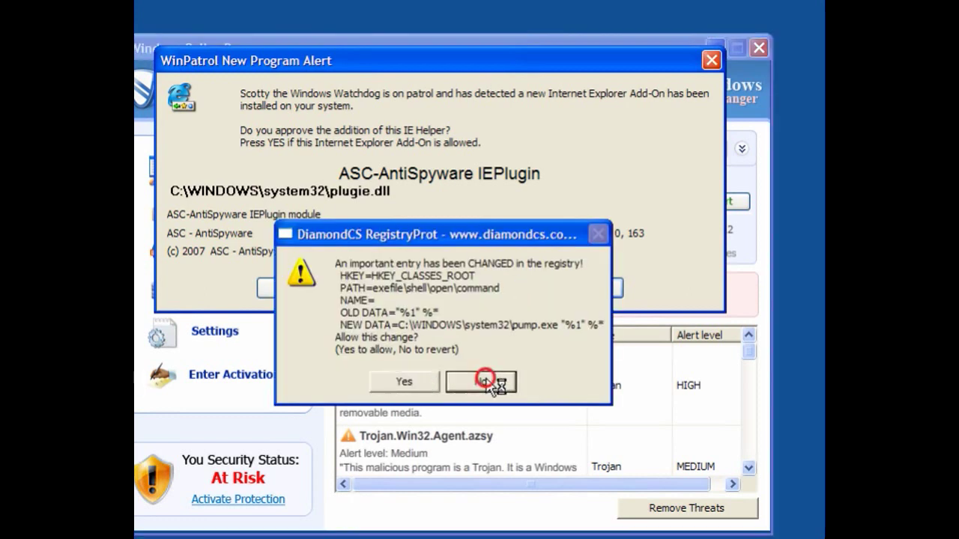
{"action": "left_click", "coordinate": [491, 384]}
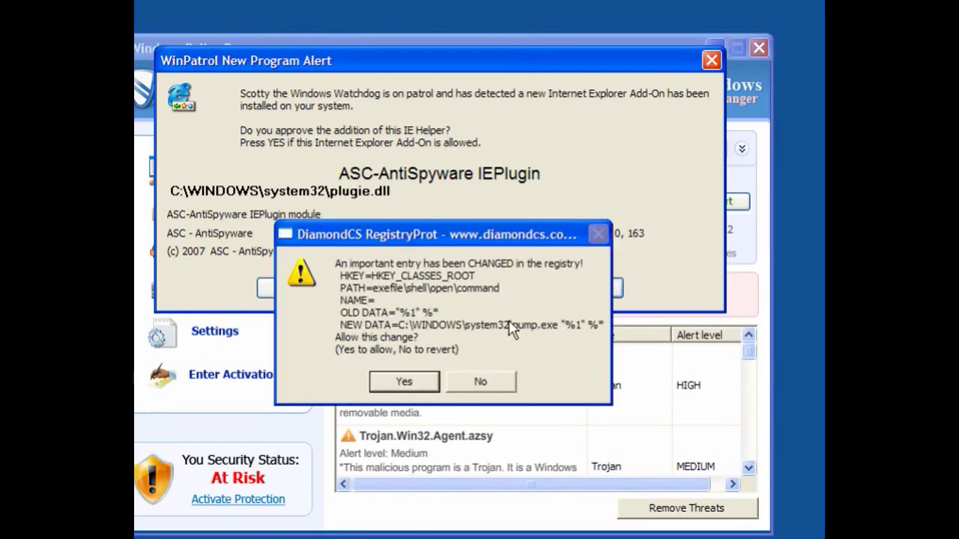
{"action": "left_click", "coordinate": [485, 382]}
{"action": "left_click", "coordinate": [507, 387]}
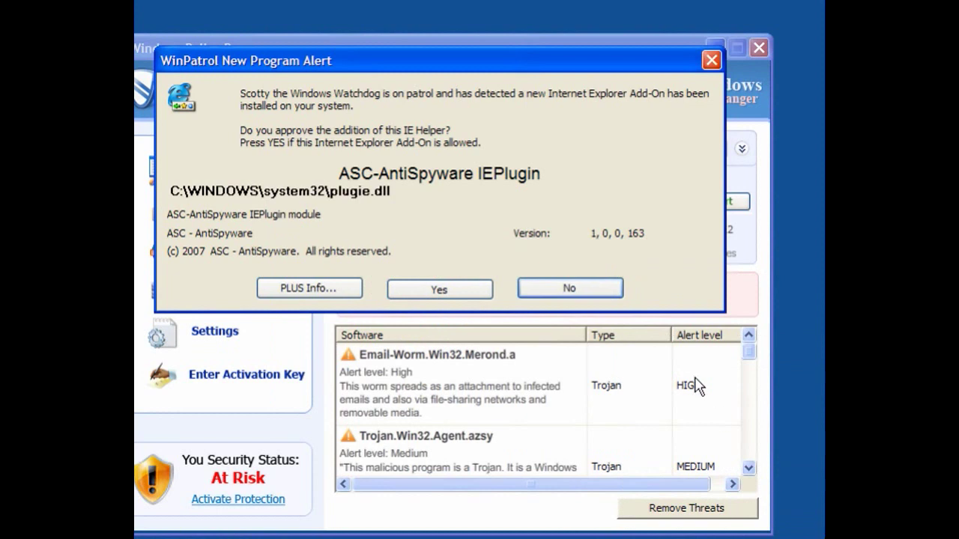
{"action": "left_click", "coordinate": [583, 293]}
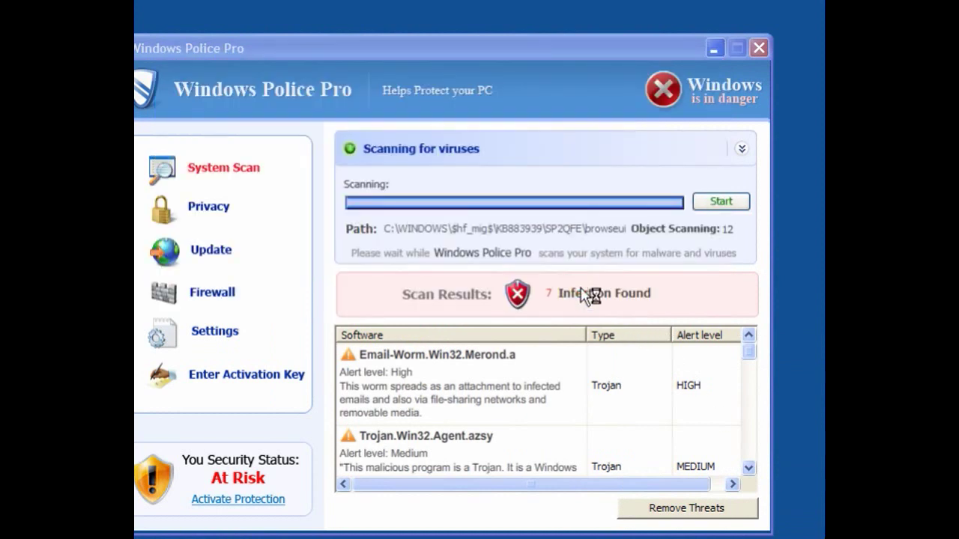
Step: Close Windows Police Pro by choosing to continue evaluating, and dismiss the SoftCop attack warning, leaving the system unprotected
{"action": "left_click_drag", "start_coordinate": [517, 53], "coordinate": [558, 43]}
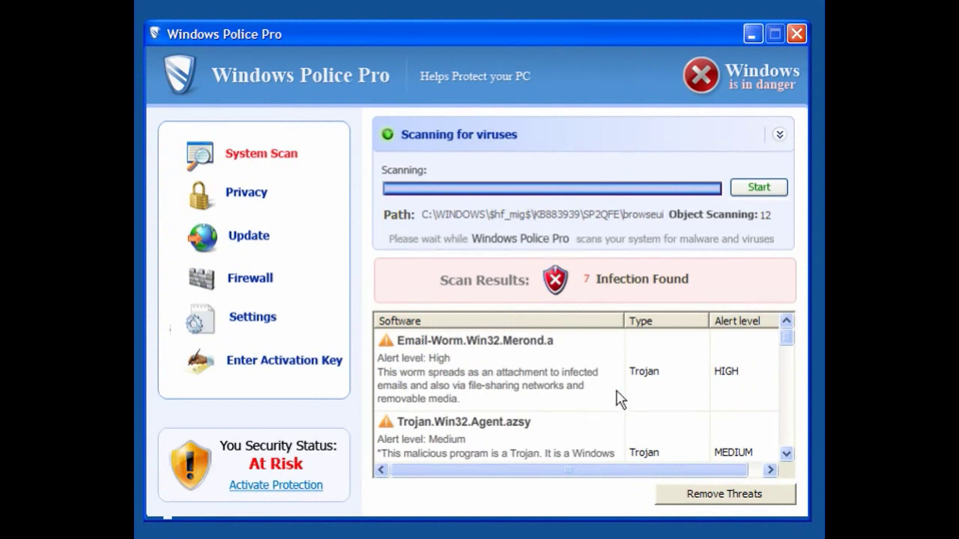
{"action": "left_click", "coordinate": [797, 34]}
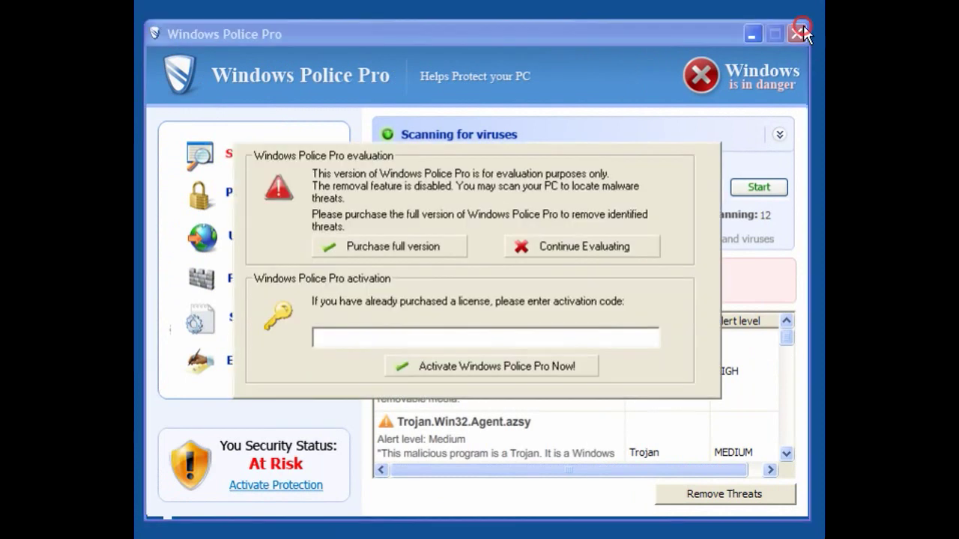
{"action": "left_click", "coordinate": [524, 247]}
{"action": "left_click", "coordinate": [449, 278]}
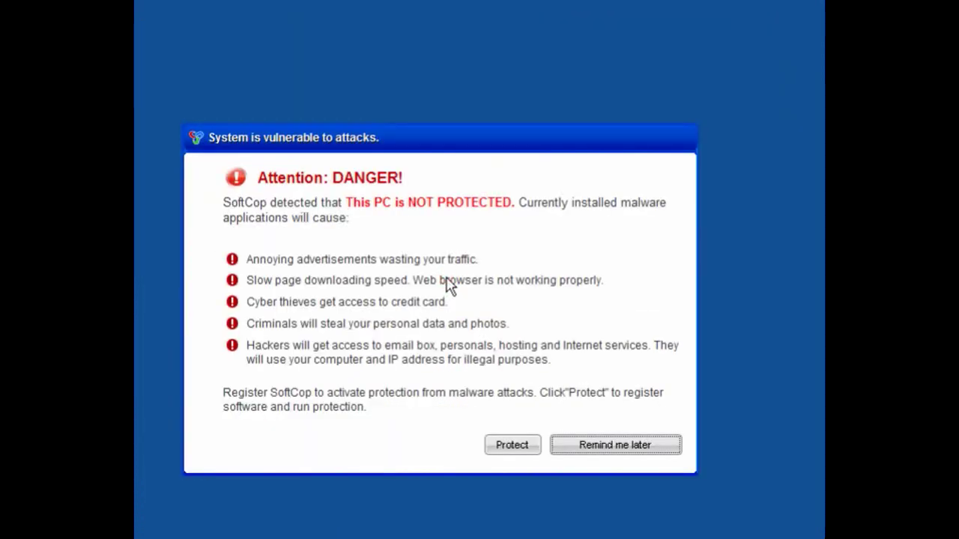
{"action": "left_click", "coordinate": [577, 448]}
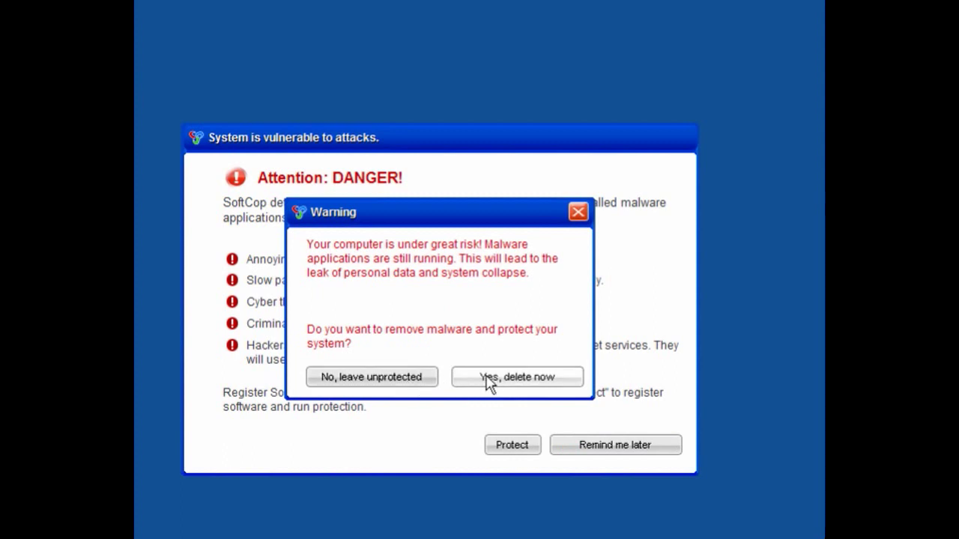
{"action": "left_click", "coordinate": [417, 375]}
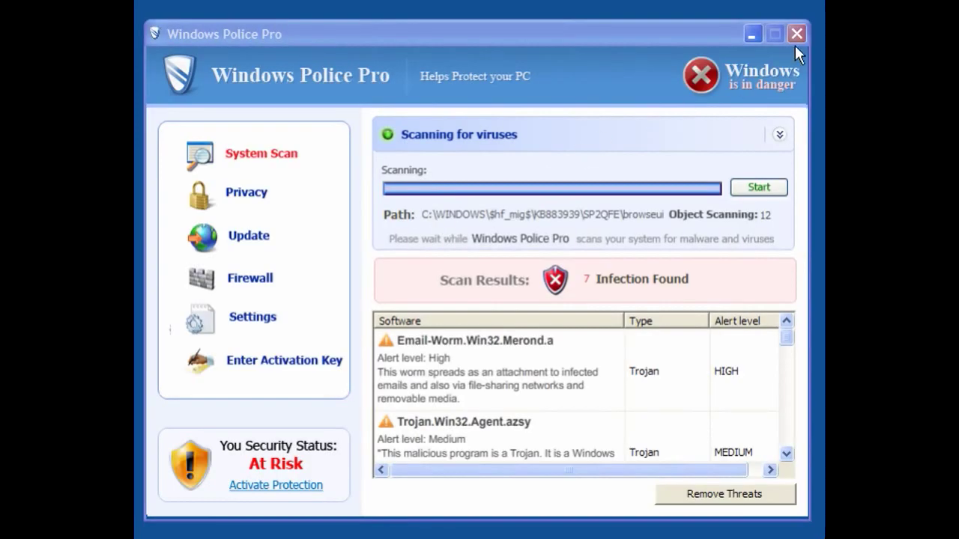
Step: Close Windows Police Pro again, choosing its purchase option, and point out the AntiVirus Plus, SoftCop and Windows Police Pro desktop shortcuts
{"action": "left_click", "coordinate": [799, 35]}
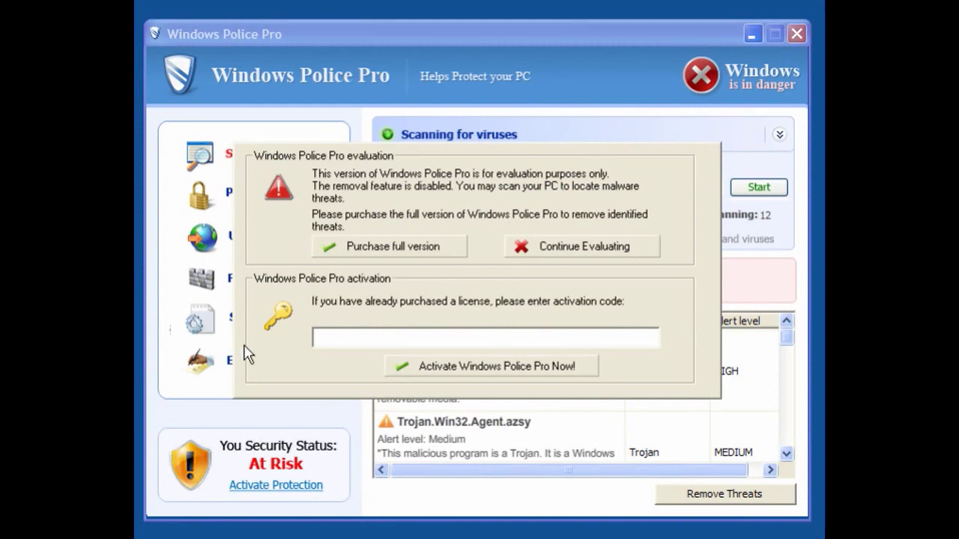
{"action": "left_click", "coordinate": [356, 247]}
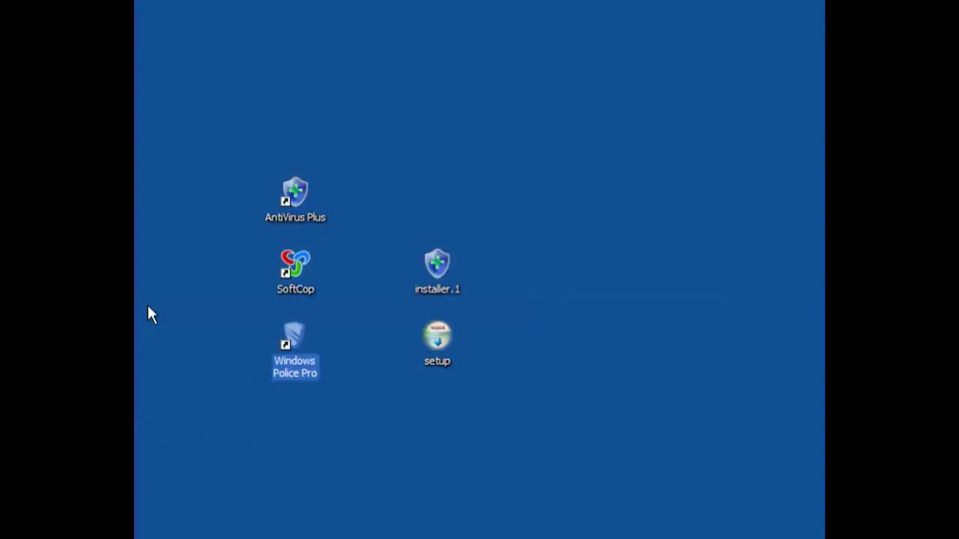
{"action": "left_click", "coordinate": [300, 196]}
{"action": "left_click", "coordinate": [301, 271]}
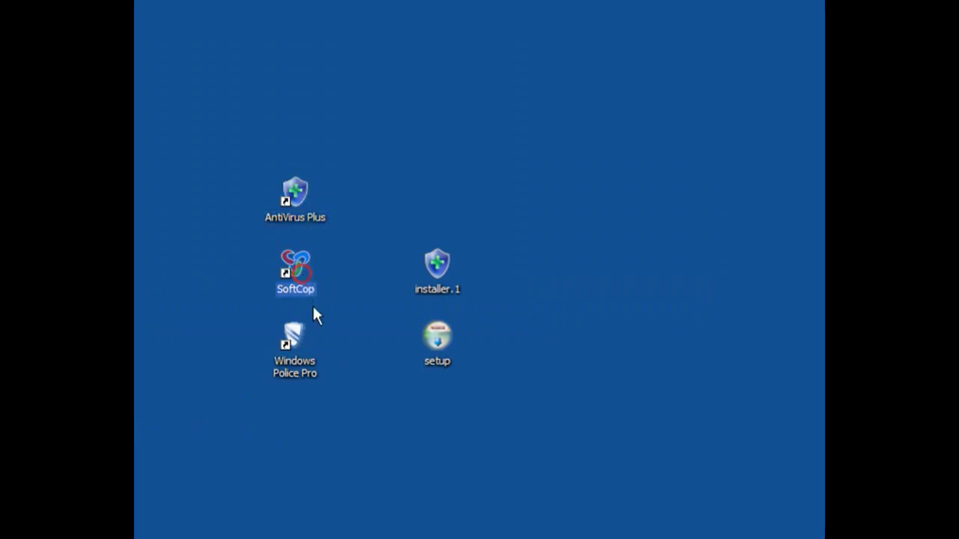
{"action": "left_click", "coordinate": [296, 341]}
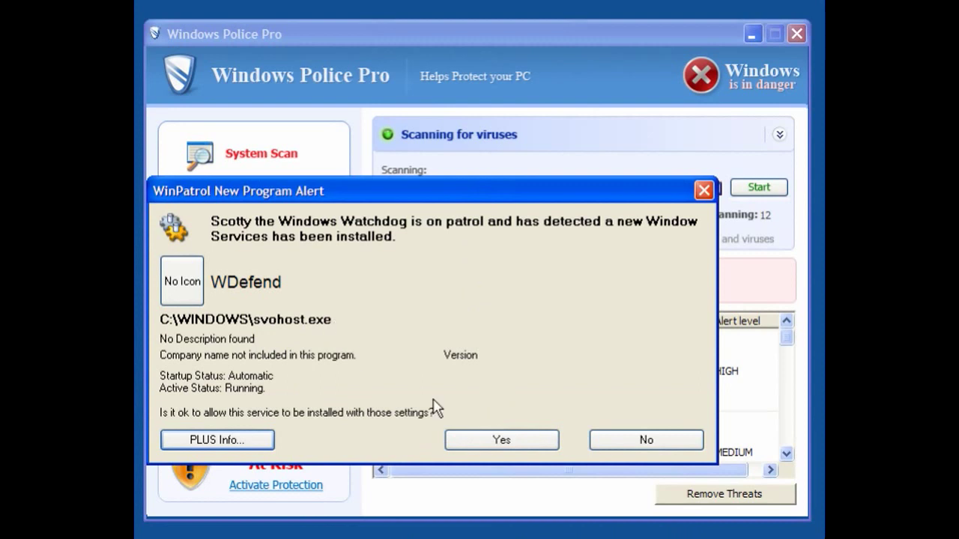
Step: Refuse the WDefend service running svohost.exe and try to close the Windows Police Pro window
{"action": "left_click", "coordinate": [614, 444]}
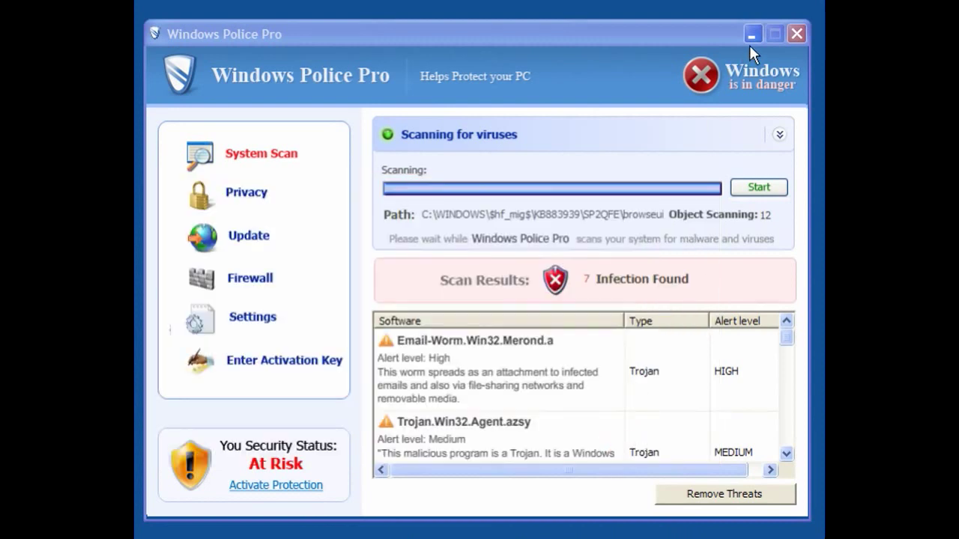
{"action": "left_click", "coordinate": [797, 34]}
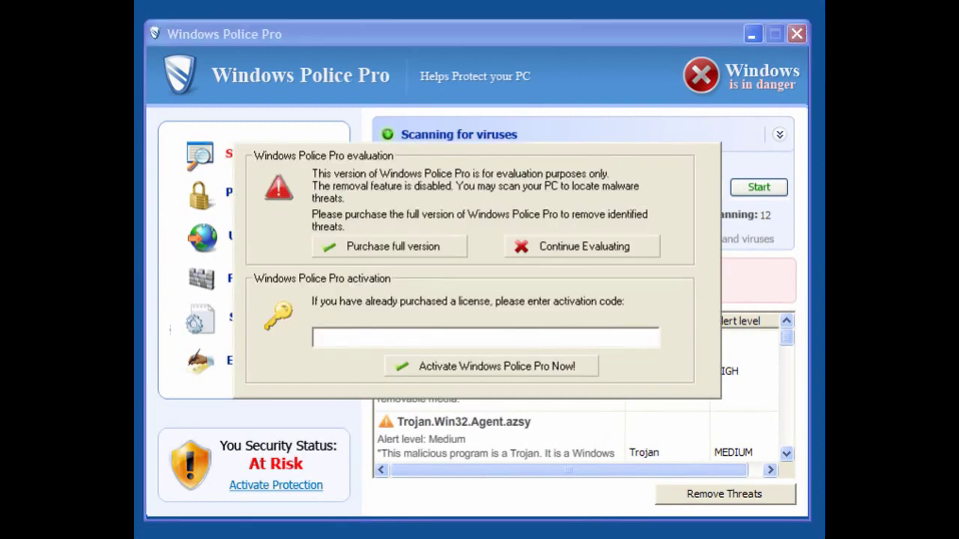
Step: Open Task Manager and terminate the AntiVirus Plus.1.exe process
{"action": "key", "text": "ctrl+alt+Delete"}
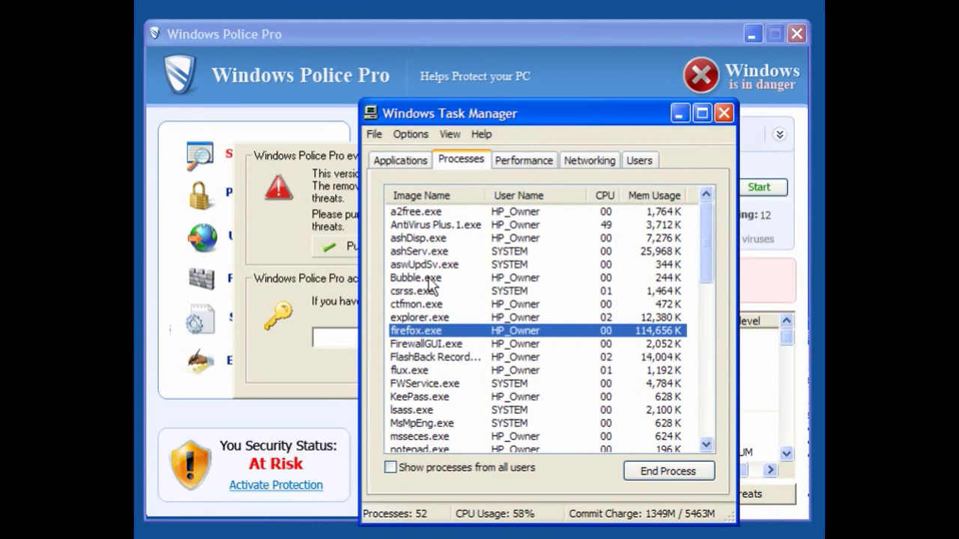
{"action": "left_click", "coordinate": [441, 227]}
{"action": "right_click", "coordinate": [445, 229]}
{"action": "left_click", "coordinate": [451, 237]}
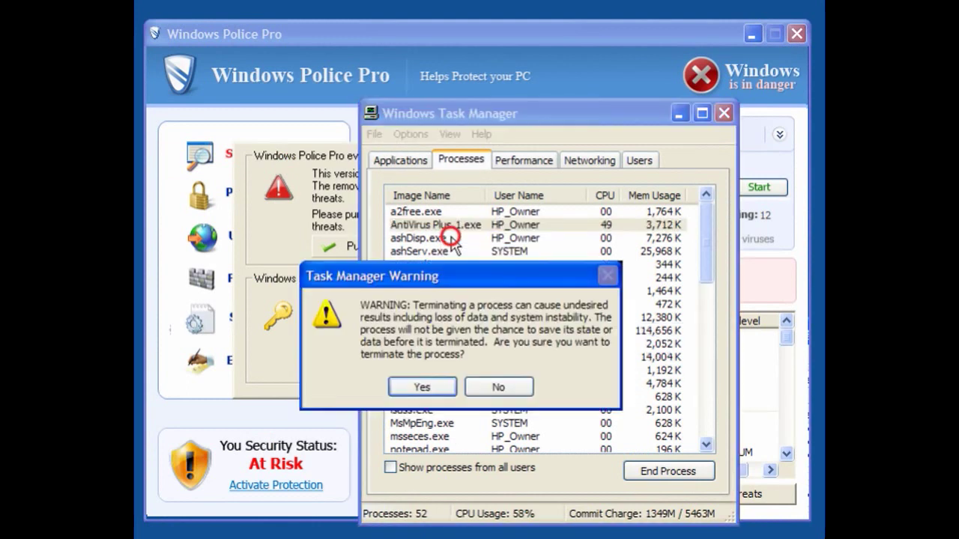
{"action": "left_click", "coordinate": [428, 386]}
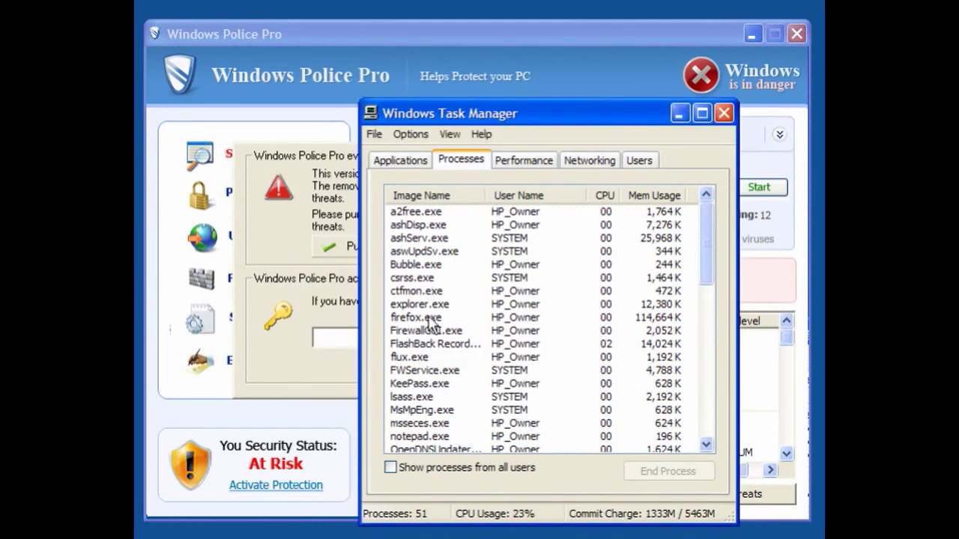
Step: Look through the running processes for the remaining rogue programs and terminate SoftCop.exe
{"action": "left_click", "coordinate": [423, 436]}
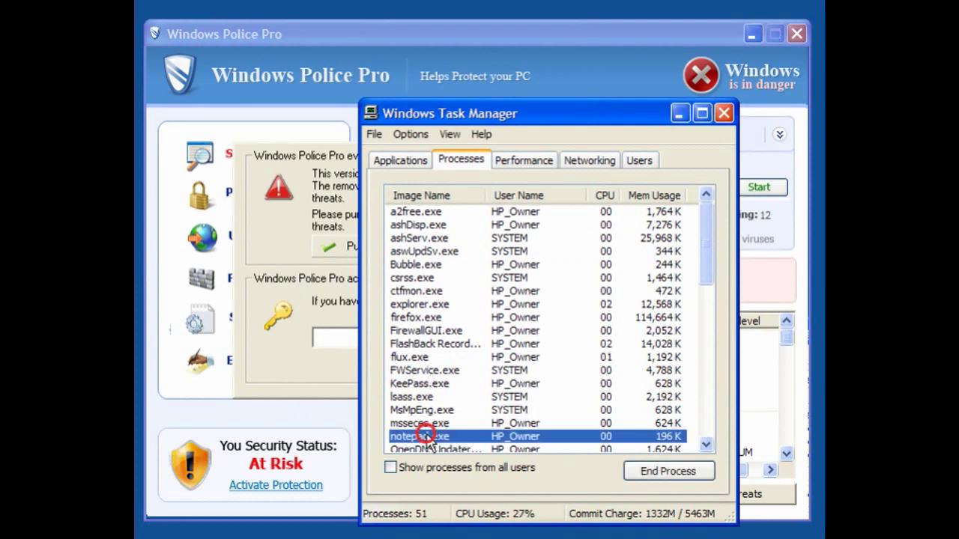
{"action": "scroll", "coordinate": [429, 438], "scroll_direction": "down", "scroll_amount": 4}
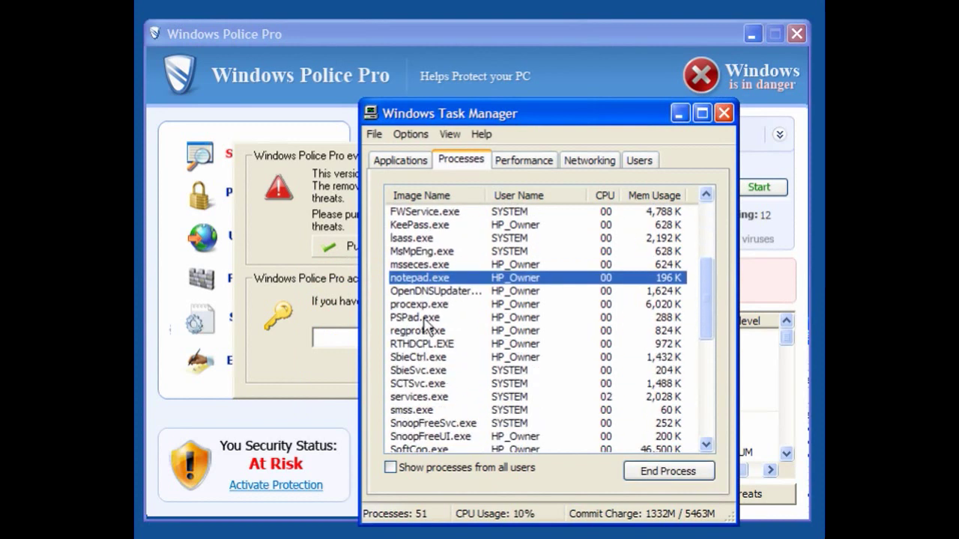
{"action": "left_click", "coordinate": [428, 423]}
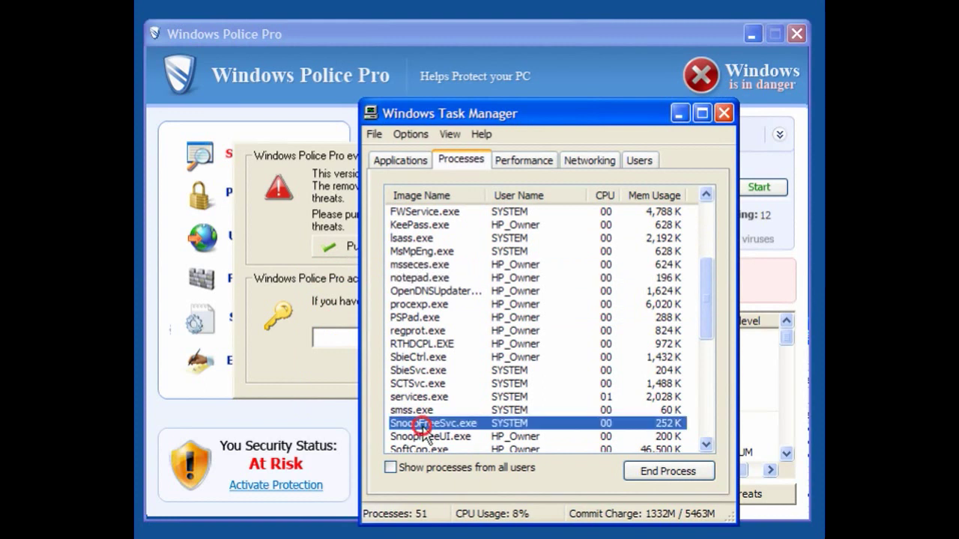
{"action": "scroll", "coordinate": [426, 434], "scroll_direction": "down", "scroll_amount": 3}
{"action": "scroll", "coordinate": [425, 435], "scroll_direction": "down", "scroll_amount": 3}
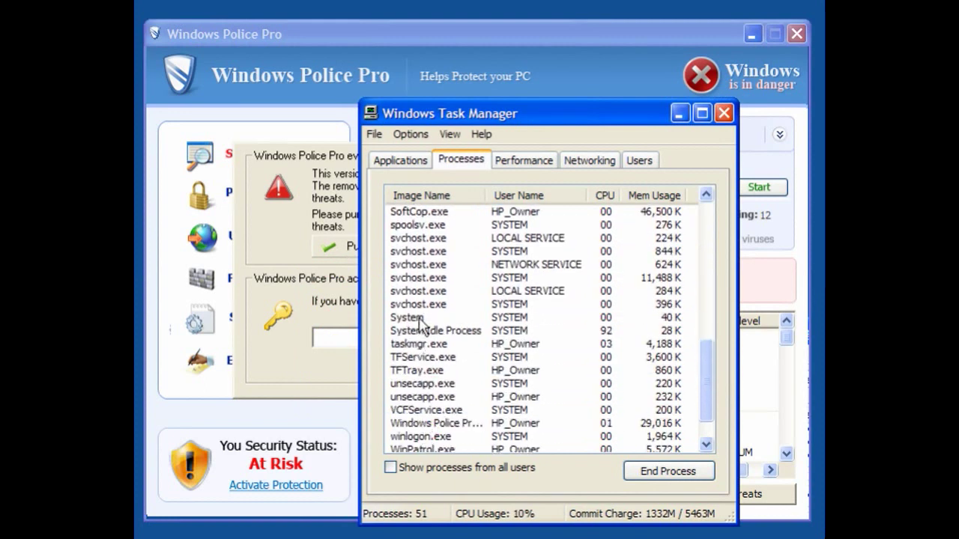
{"action": "left_click", "coordinate": [418, 305]}
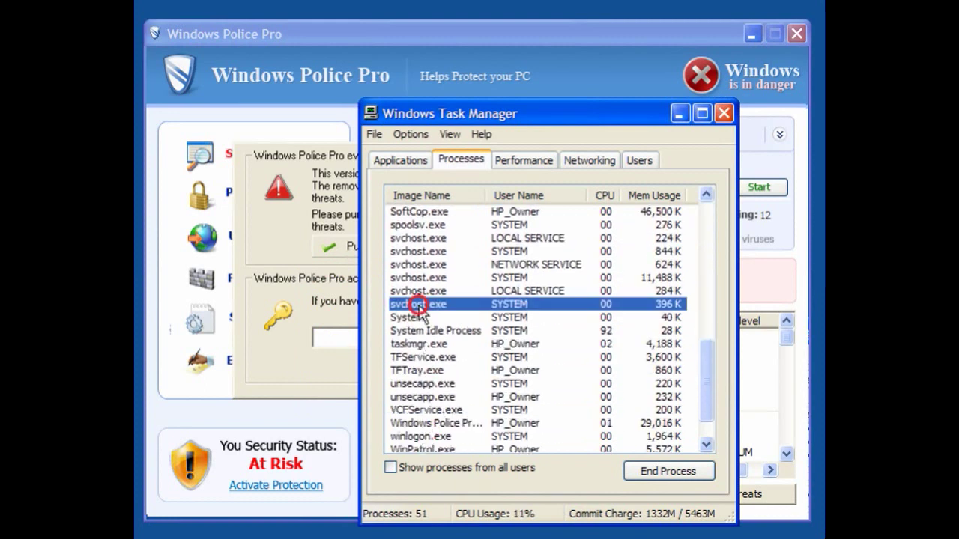
{"action": "left_click", "coordinate": [419, 212]}
{"action": "right_click", "coordinate": [435, 213]}
{"action": "left_click", "coordinate": [438, 221]}
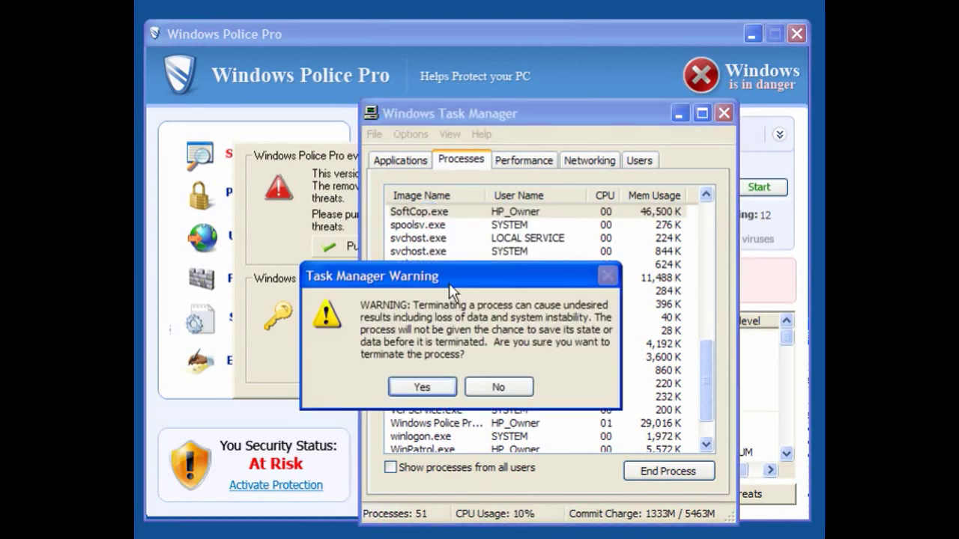
{"action": "left_click", "coordinate": [423, 387]}
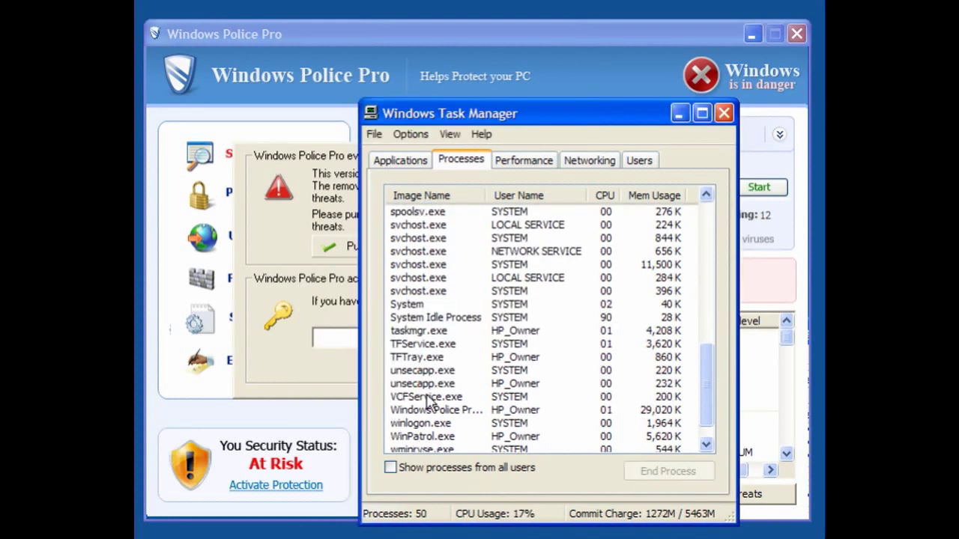
Step: Terminate the Windows Police Pro process and minimize Task Manager
{"action": "left_click", "coordinate": [431, 410]}
{"action": "right_click", "coordinate": [432, 411]}
{"action": "left_click", "coordinate": [443, 419]}
{"action": "left_click", "coordinate": [421, 387]}
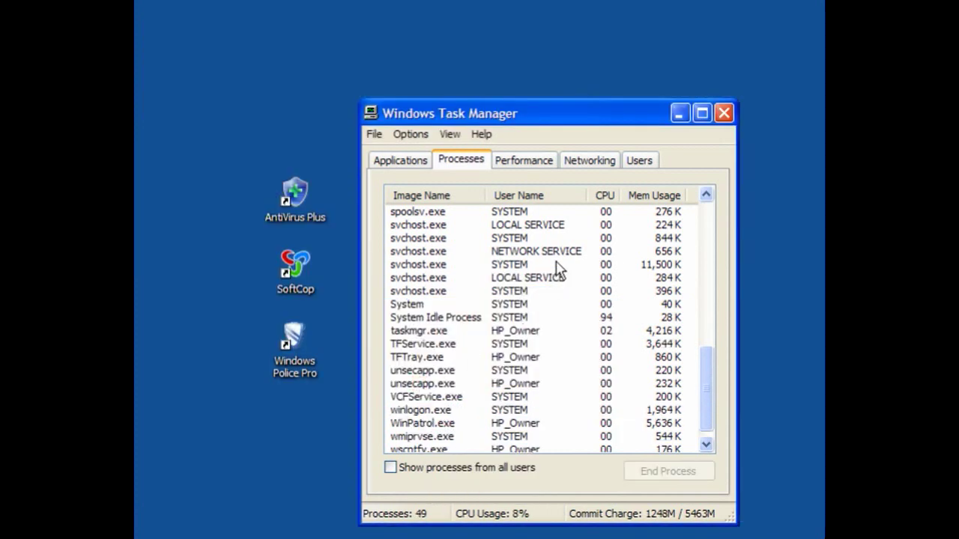
{"action": "left_click", "coordinate": [679, 114]}
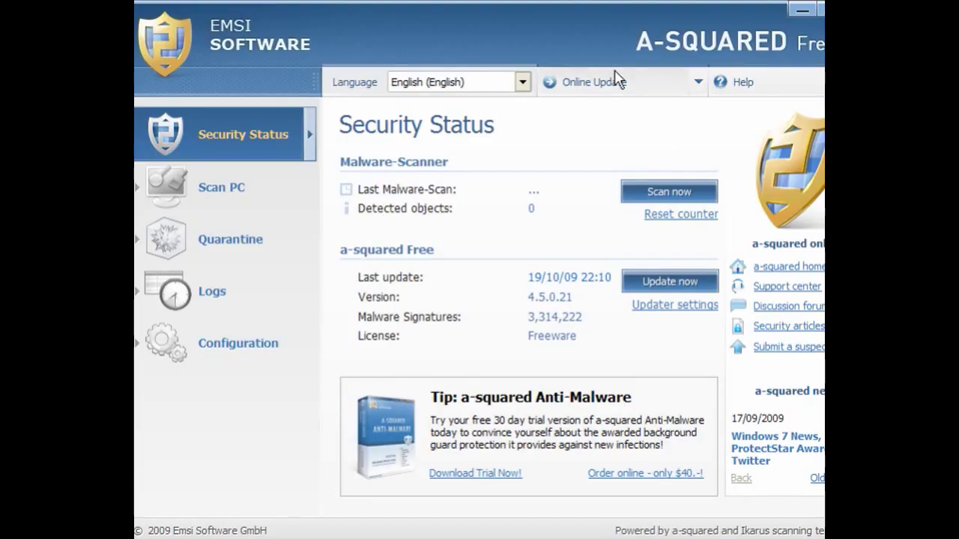
Step: Go to the a-squared Free scan options, show the Quick and Deep Scan types, and open the Custom Scan configuration
{"action": "left_click", "coordinate": [672, 196]}
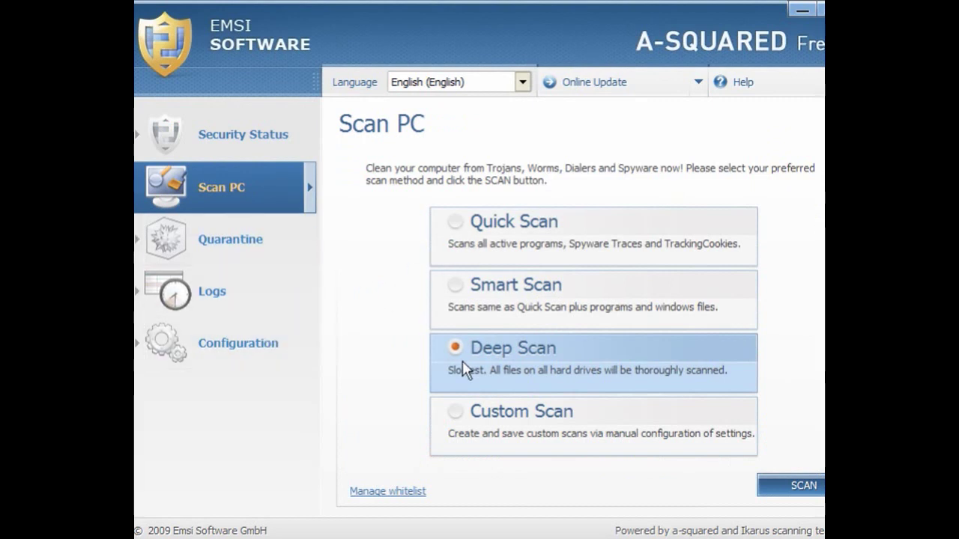
{"action": "left_click", "coordinate": [458, 229]}
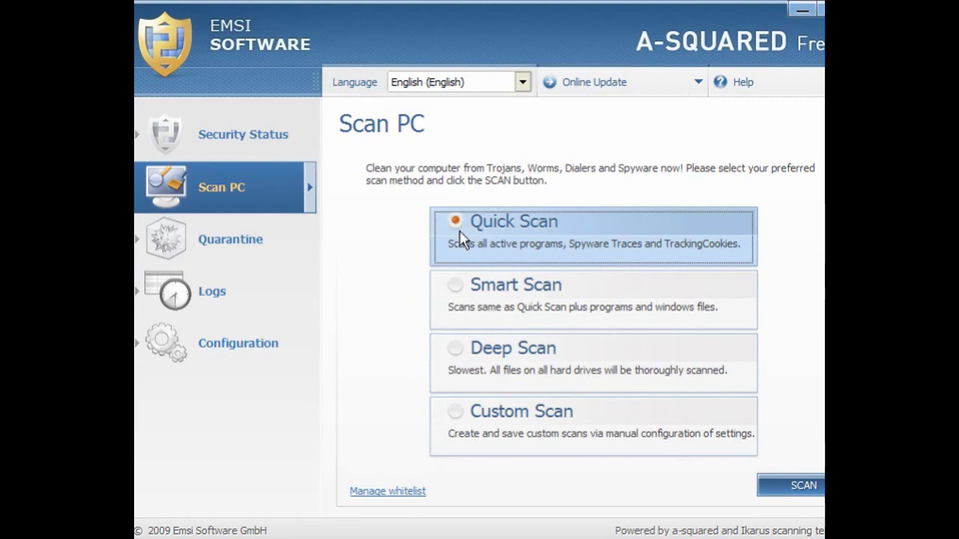
{"action": "left_click", "coordinate": [457, 360]}
{"action": "left_click", "coordinate": [455, 410]}
{"action": "left_click", "coordinate": [757, 483]}
Step: Remove E:\ and D:\ from the scan folders and enable the heuristic scan for unknown malware
{"action": "left_click", "coordinate": [375, 194]}
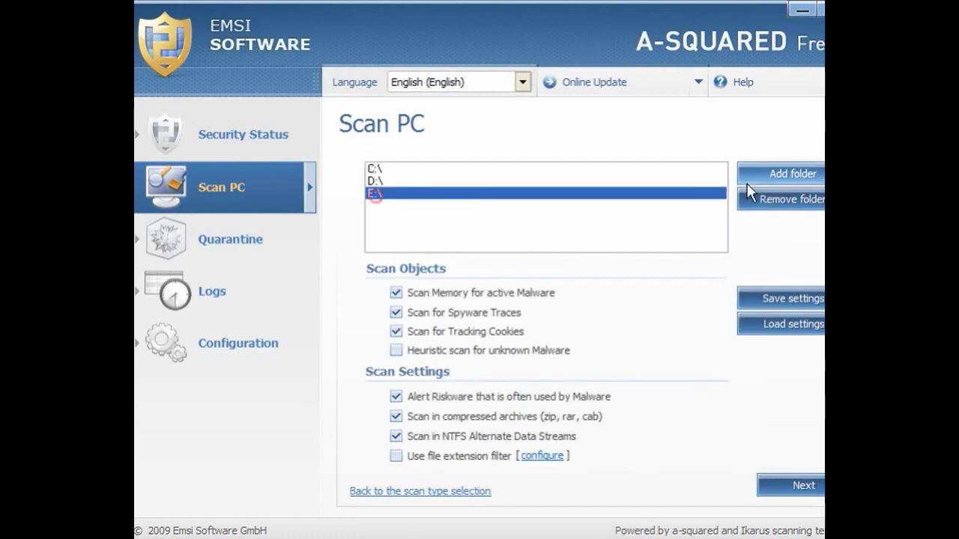
{"action": "left_click", "coordinate": [775, 201]}
{"action": "left_click", "coordinate": [775, 201]}
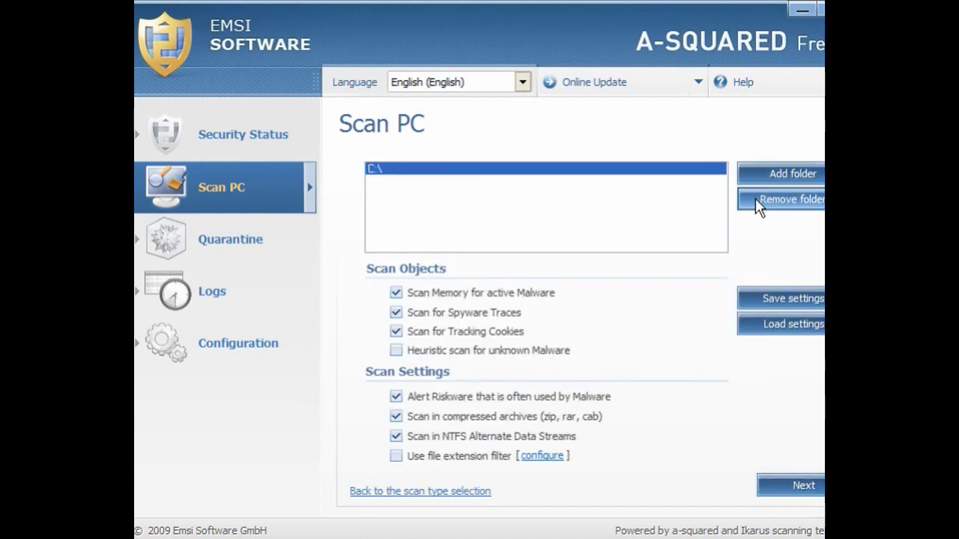
{"action": "left_click", "coordinate": [397, 350]}
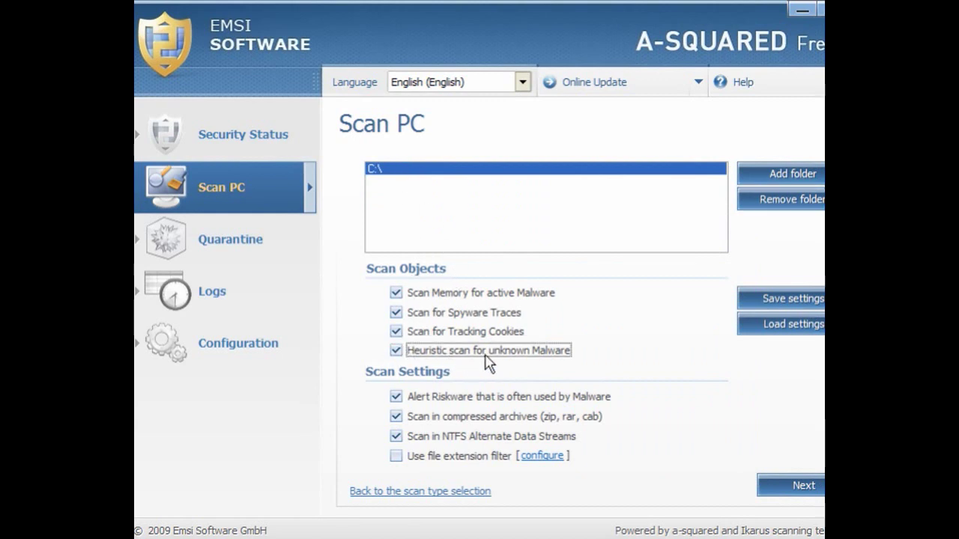
Step: Save the custom scan settings as asquared and start the scan of C:\, acknowledging the Firefox cookie notice
{"action": "left_click", "coordinate": [772, 299]}
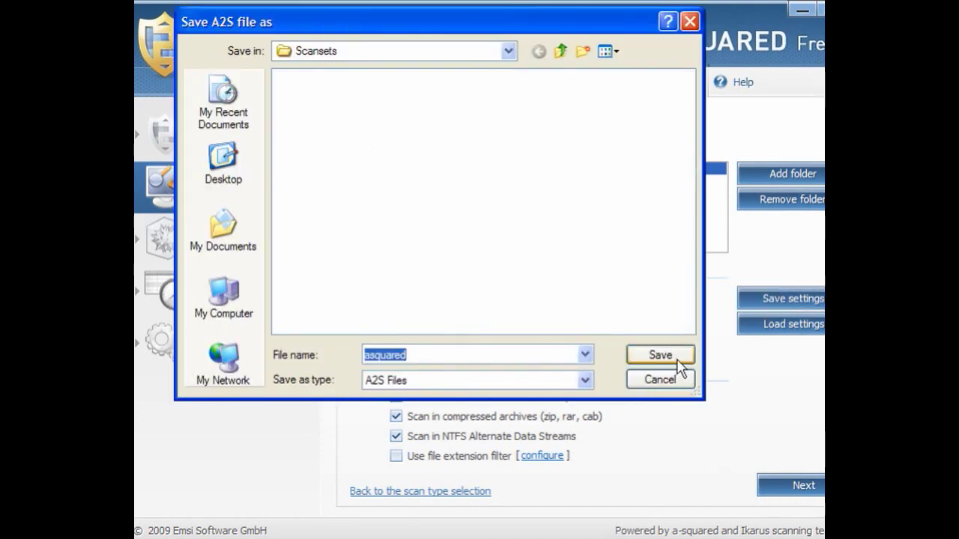
{"action": "left_click", "coordinate": [674, 356]}
{"action": "left_click", "coordinate": [780, 482]}
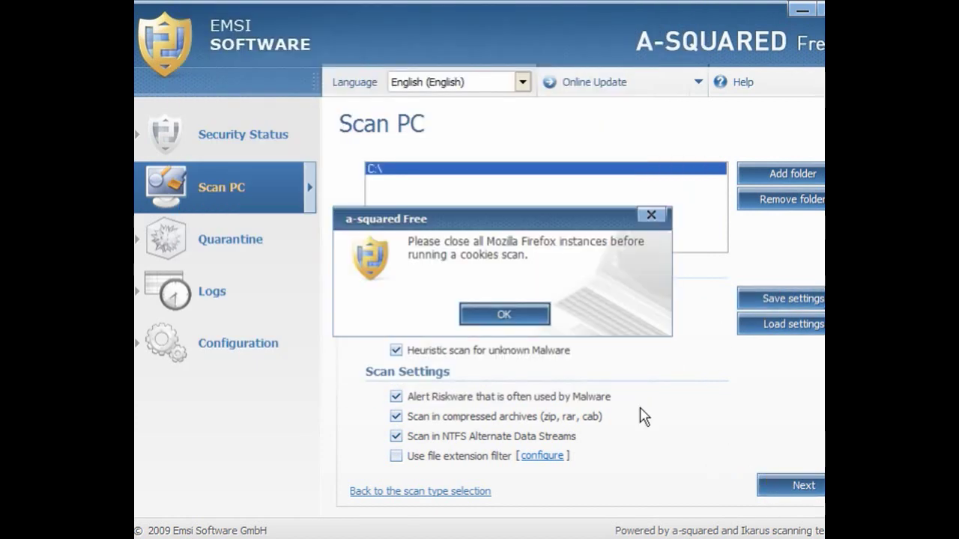
{"action": "left_click", "coordinate": [494, 318]}
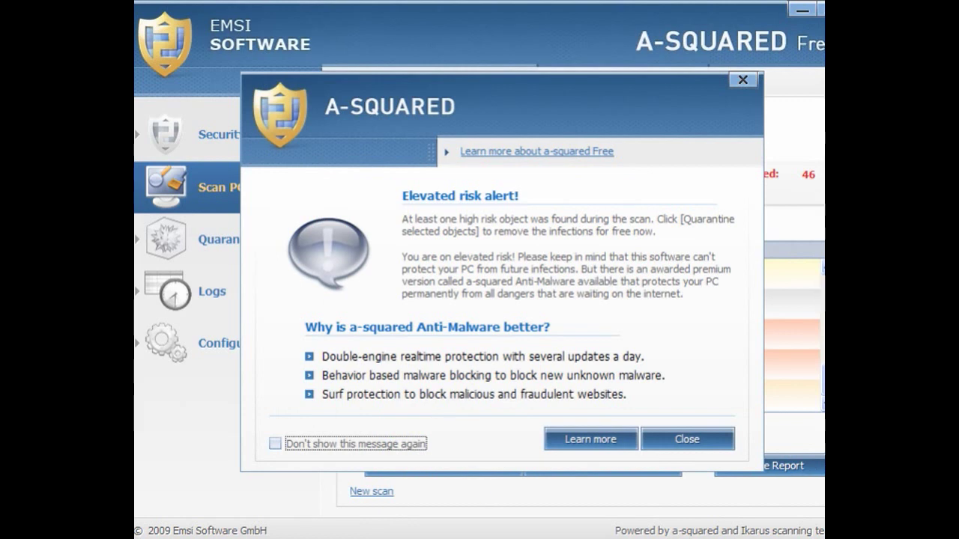
Step: Stop the elevated risk alert from showing again, close it, and look through the list of detected objects
{"action": "left_click", "coordinate": [275, 443]}
{"action": "left_click", "coordinate": [697, 439]}
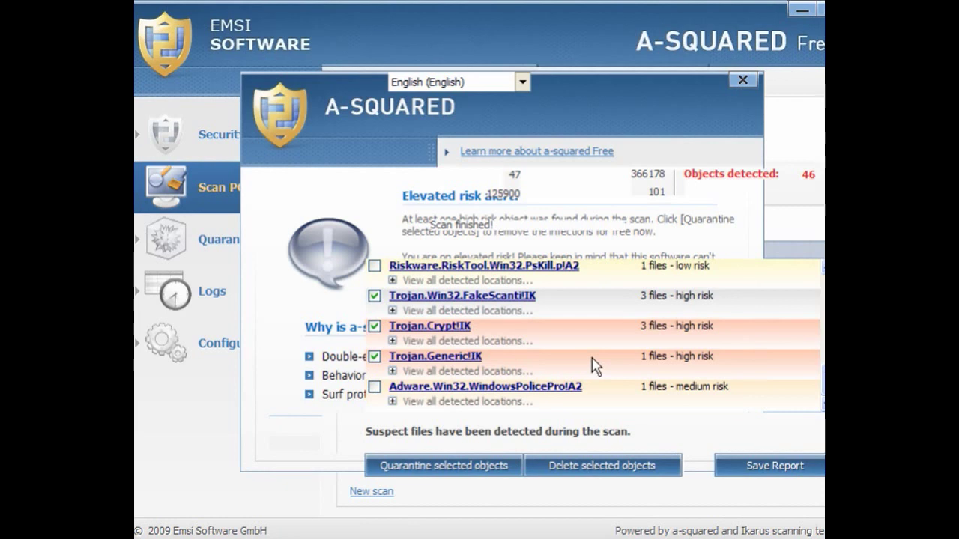
{"action": "scroll", "coordinate": [592, 359], "scroll_direction": "down", "scroll_amount": 10}
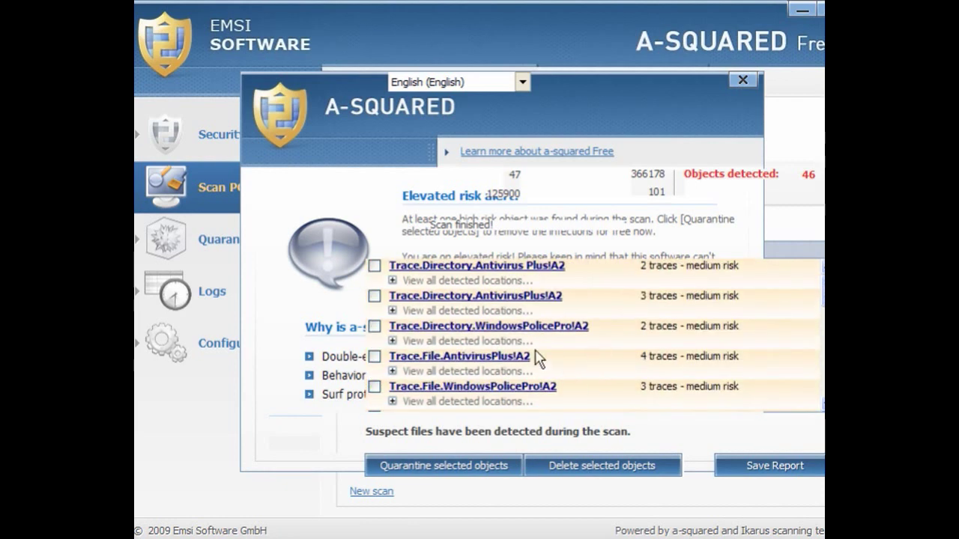
Step: Mark all unselected Antivirus Plus and WindowsPolicePro directory, file and registry traces in the scan results
{"action": "left_click", "coordinate": [374, 266]}
{"action": "left_click", "coordinate": [374, 296]}
{"action": "left_click", "coordinate": [374, 327]}
{"action": "left_click", "coordinate": [374, 356]}
{"action": "left_click", "coordinate": [374, 388]}
{"action": "scroll", "coordinate": [375, 397], "scroll_direction": "down", "scroll_amount": 1}
{"action": "left_click", "coordinate": [374, 327]}
{"action": "left_click", "coordinate": [374, 356]}
{"action": "left_click", "coordinate": [373, 387]}
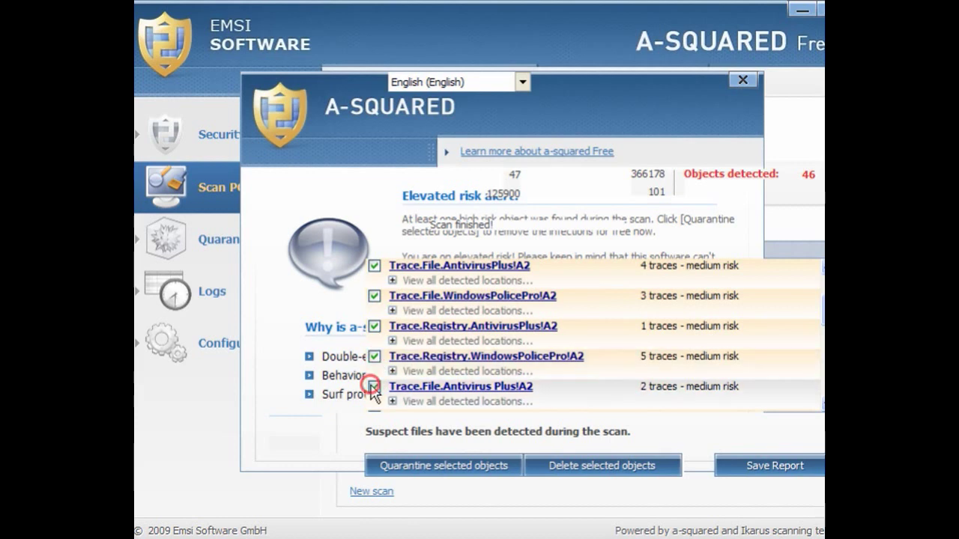
Step: Mark the SoftCop directory, file and registry traces and the ca.2.cqcounter.com tracking cookie
{"action": "scroll", "coordinate": [374, 390], "scroll_direction": "down", "scroll_amount": 1}
{"action": "left_click", "coordinate": [374, 327]}
{"action": "left_click", "coordinate": [374, 356]}
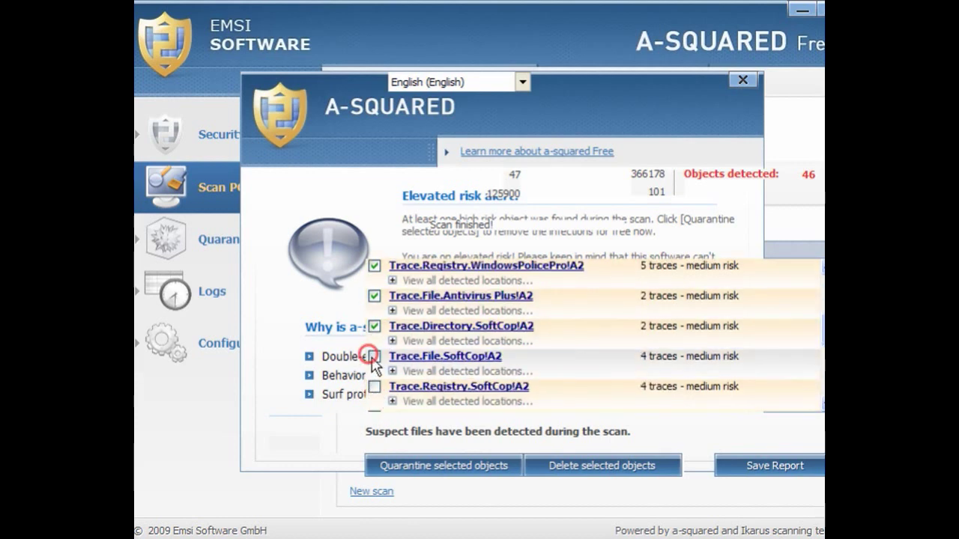
{"action": "left_click", "coordinate": [373, 386]}
{"action": "scroll", "coordinate": [377, 374], "scroll_direction": "down", "scroll_amount": 1}
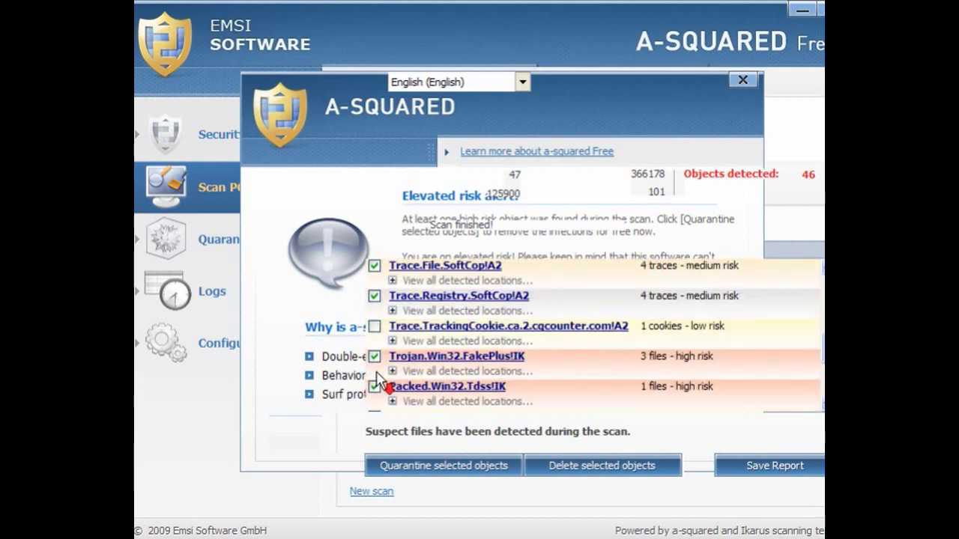
{"action": "left_click", "coordinate": [374, 327]}
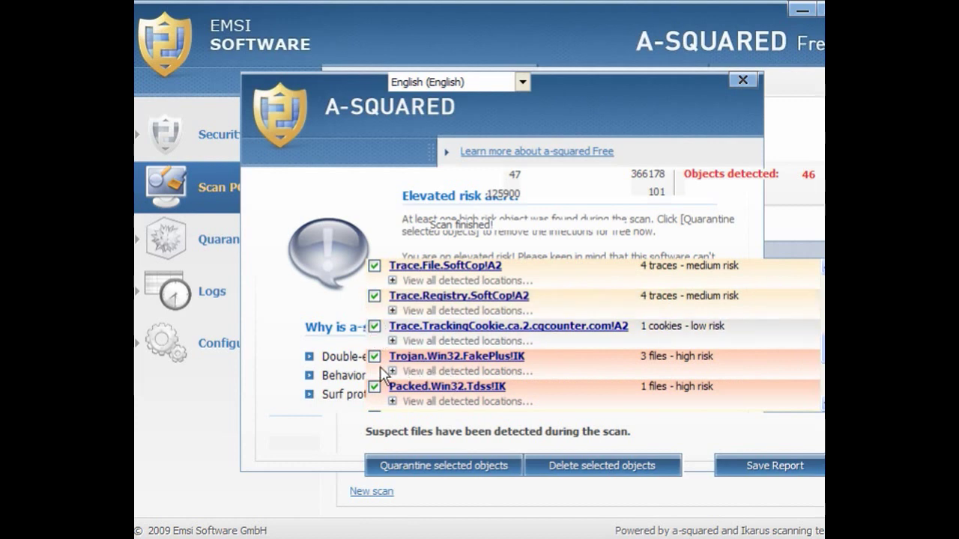
Step: Mark the Riskware.RiskTool.Win32.PsKill.p!A2 and Adware.Win32.WindowsPolicePro!A2 detections
{"action": "scroll", "coordinate": [428, 368], "scroll_direction": "down", "scroll_amount": 1}
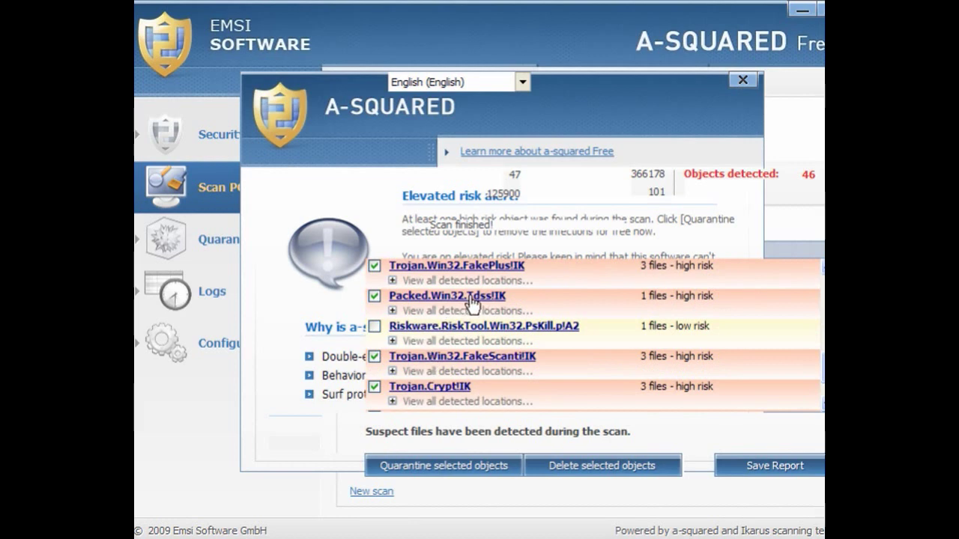
{"action": "left_click", "coordinate": [374, 326]}
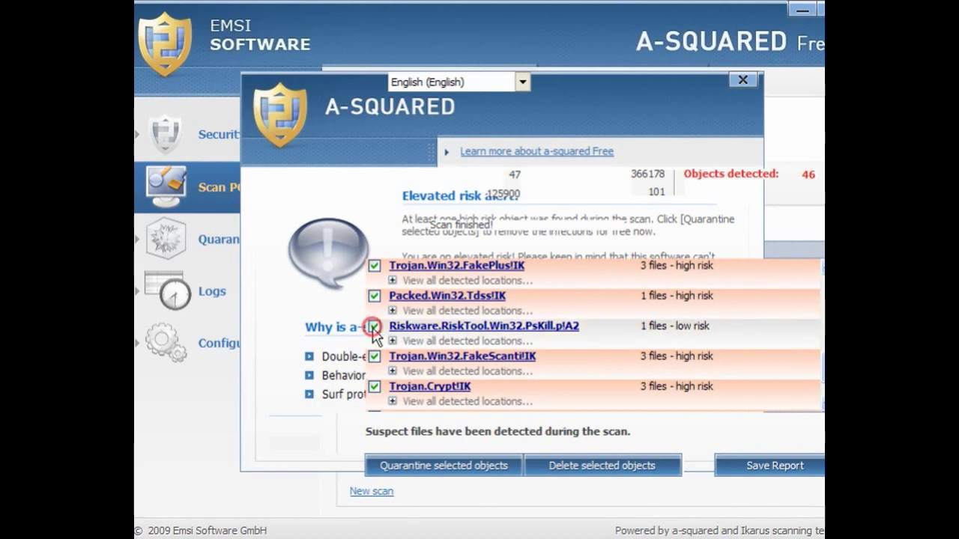
{"action": "scroll", "coordinate": [374, 332], "scroll_direction": "down", "scroll_amount": 2}
{"action": "left_click", "coordinate": [374, 386]}
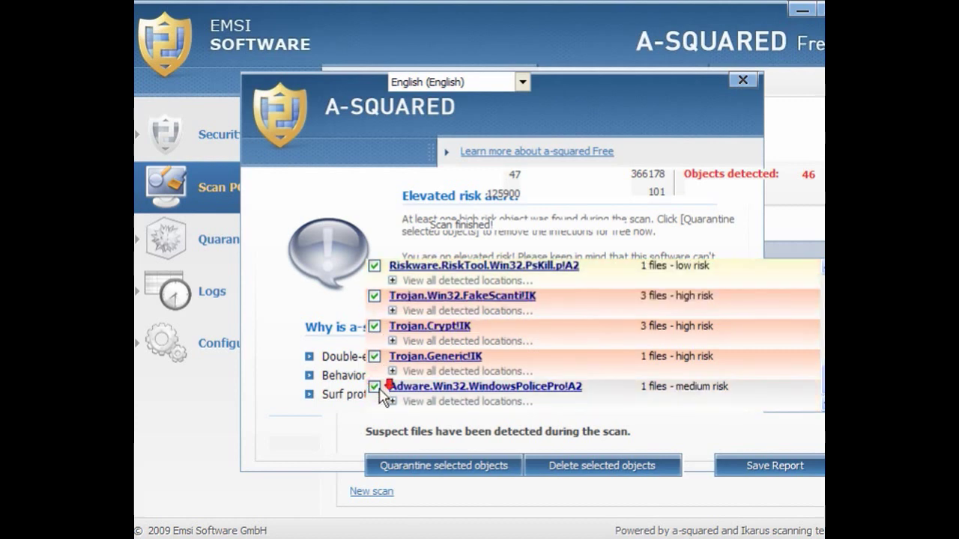
Step: Delete all selected detections permanently, confirm the deletion, and acknowledge the notices about objects needing manual removal
{"action": "left_click", "coordinate": [588, 466]}
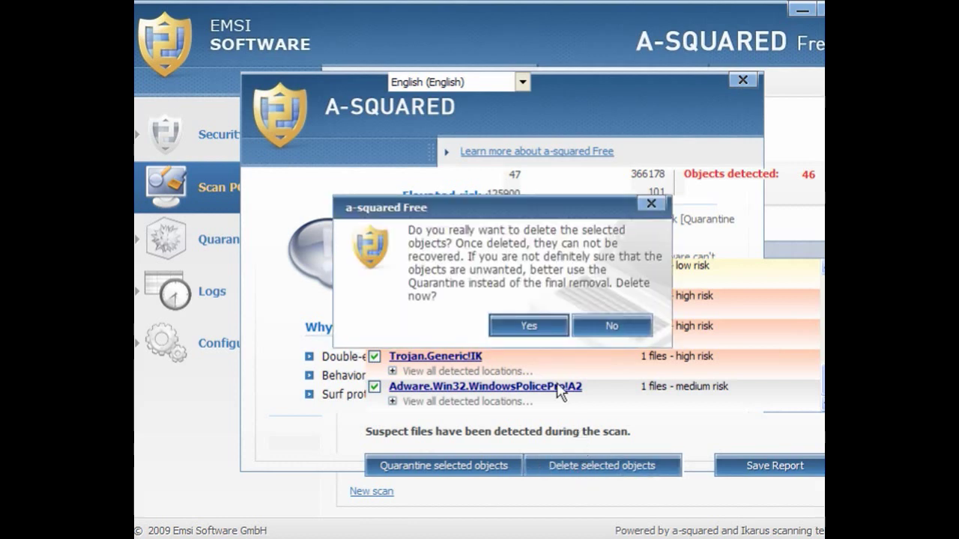
{"action": "left_click", "coordinate": [537, 327]}
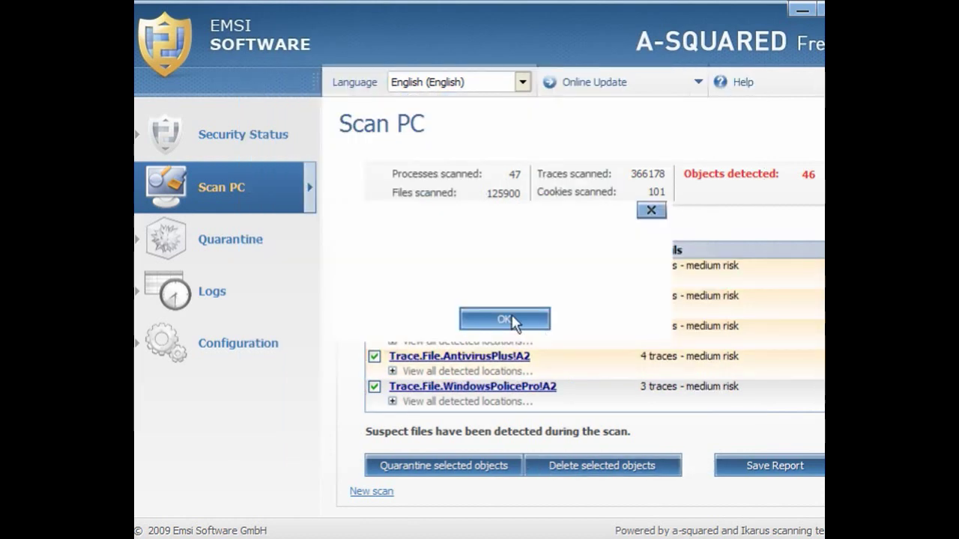
{"action": "left_click", "coordinate": [511, 318]}
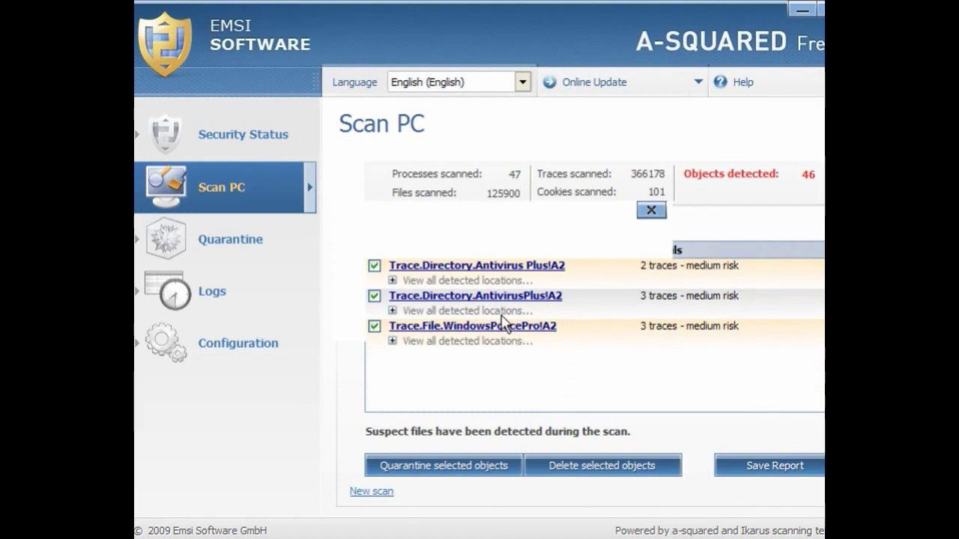
{"action": "left_click", "coordinate": [502, 324]}
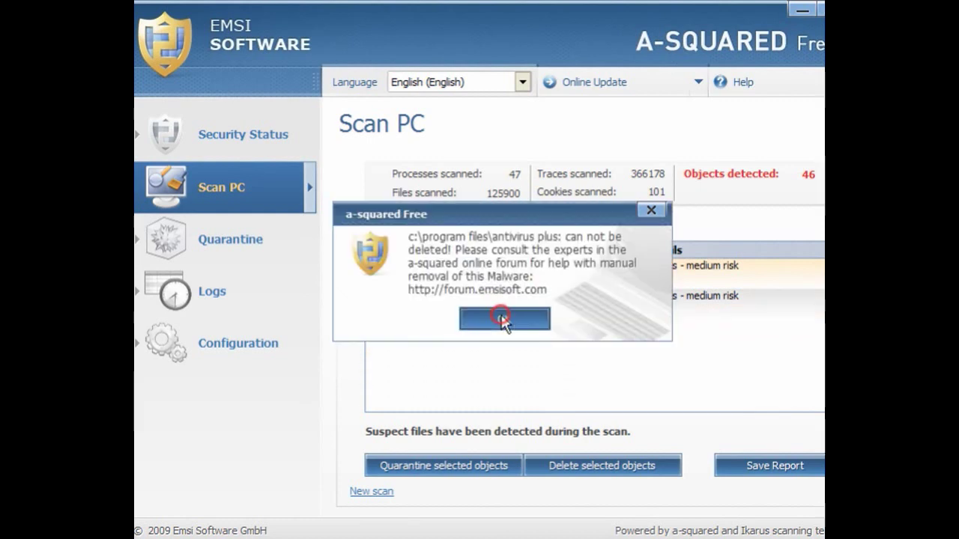
{"action": "left_click", "coordinate": [502, 324]}
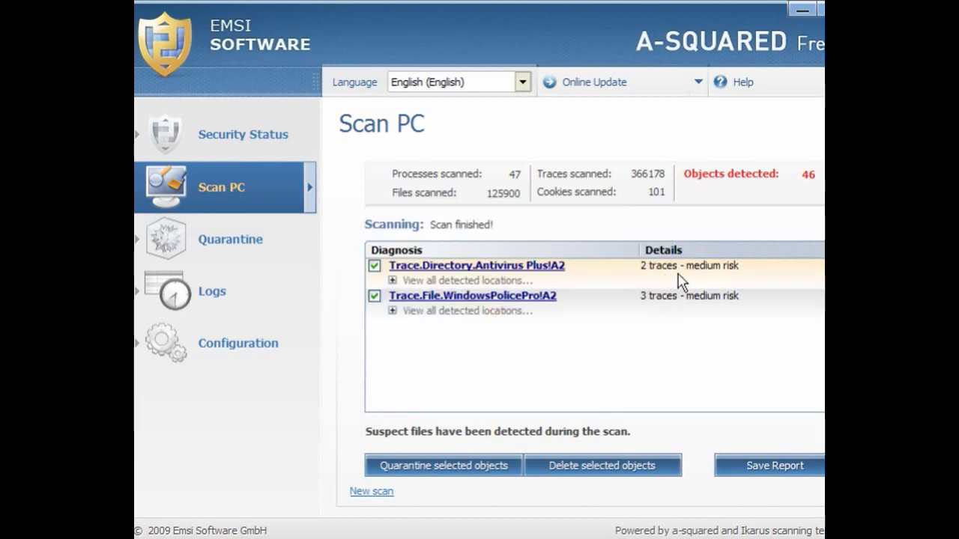
Step: Minimize a-squared Free, run a quick scan in Malwarebytes' Anti-Malware, and show its results
{"action": "left_click", "coordinate": [799, 10]}
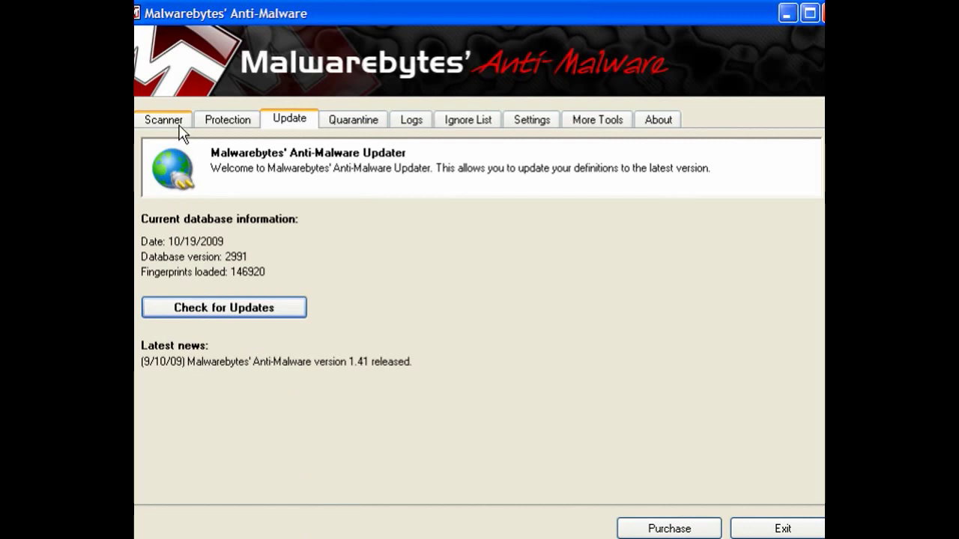
{"action": "left_click", "coordinate": [180, 127]}
{"action": "left_click", "coordinate": [225, 395]}
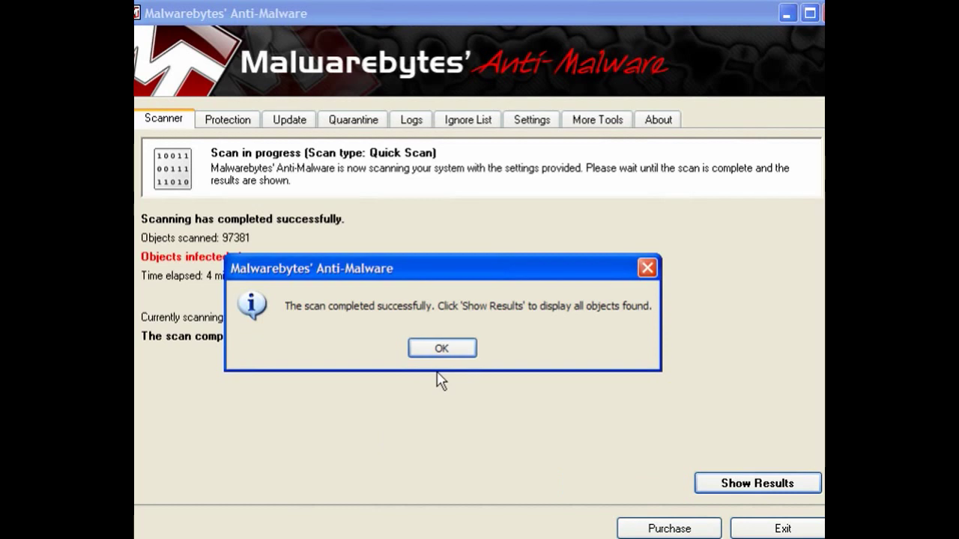
{"action": "left_click", "coordinate": [439, 347]}
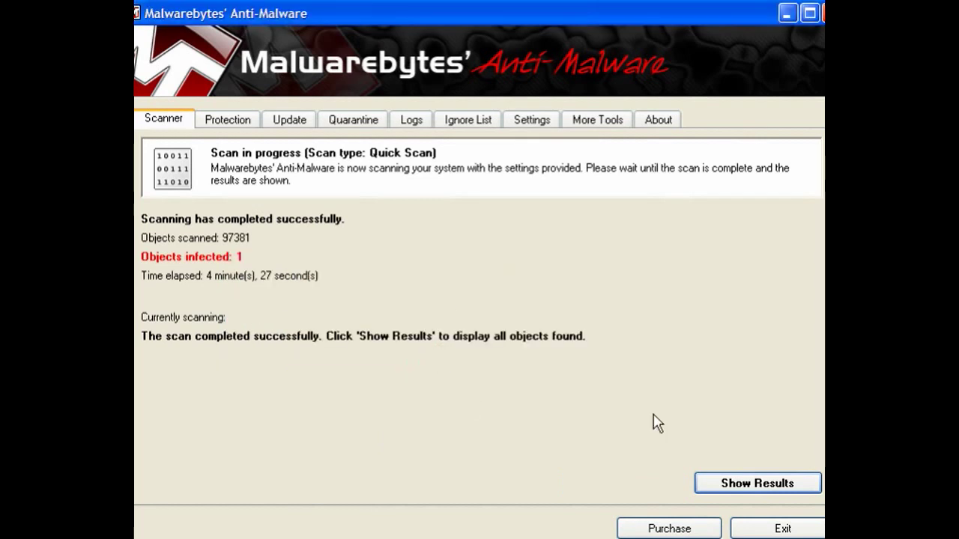
{"action": "left_click", "coordinate": [741, 480]}
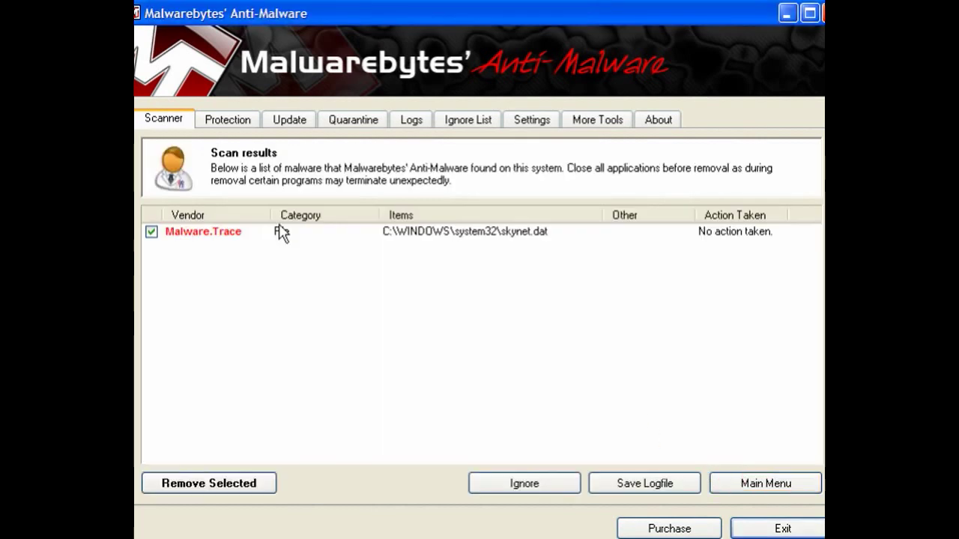
Step: Widen the Vendor column, remove the Malware.Trace file C:\WINDOWS\system32\skynet.dat, and decline the computer restart
{"action": "left_click_drag", "start_coordinate": [271, 216], "coordinate": [330, 216]}
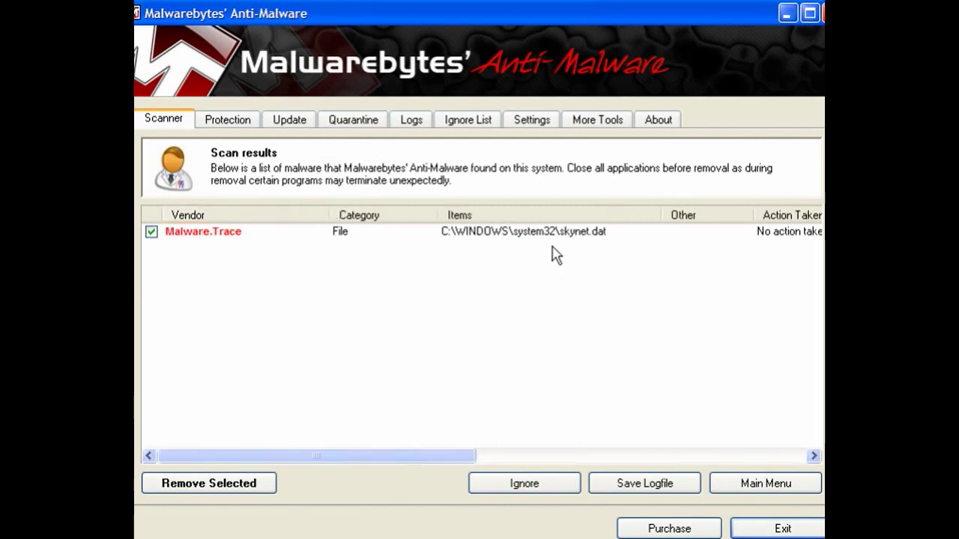
{"action": "left_click", "coordinate": [262, 483]}
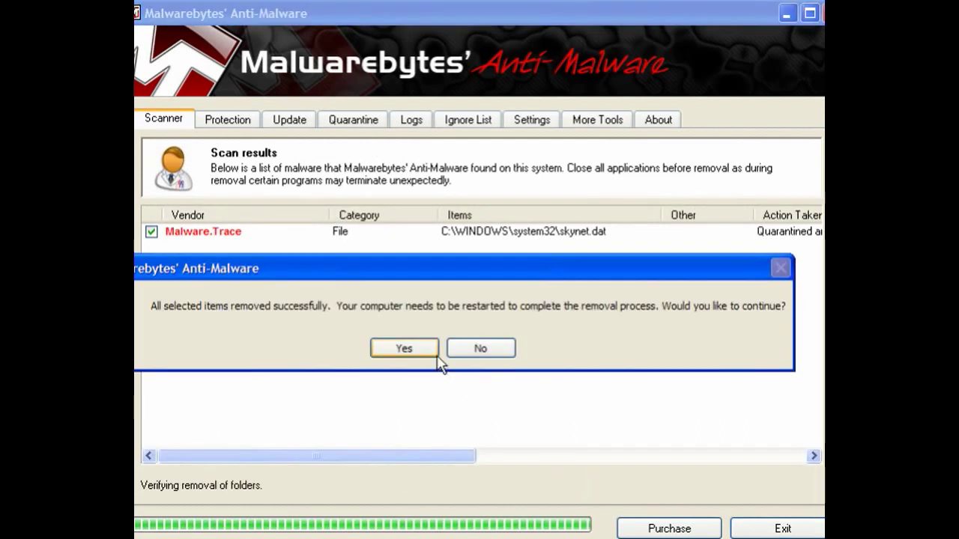
{"action": "left_click_drag", "start_coordinate": [448, 281], "coordinate": [503, 273]}
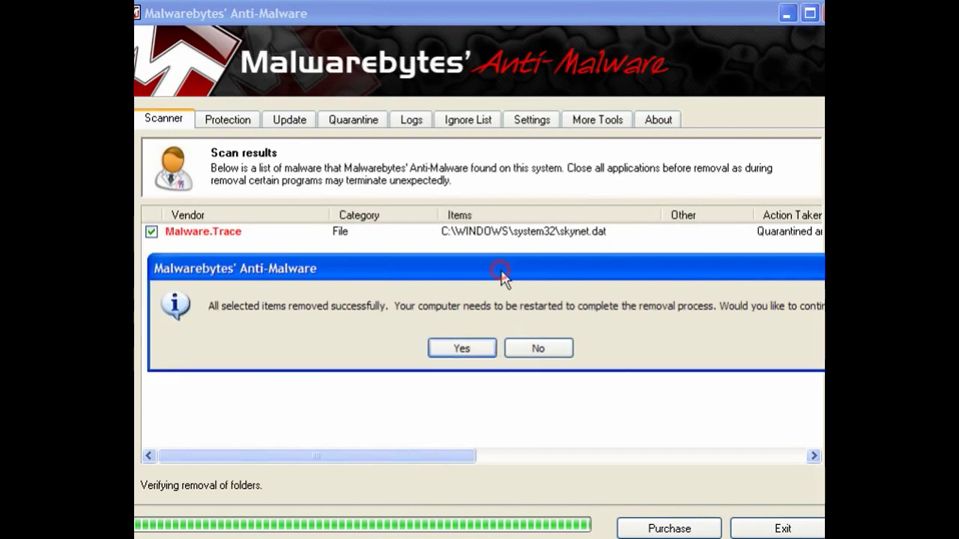
{"action": "left_click", "coordinate": [549, 354]}
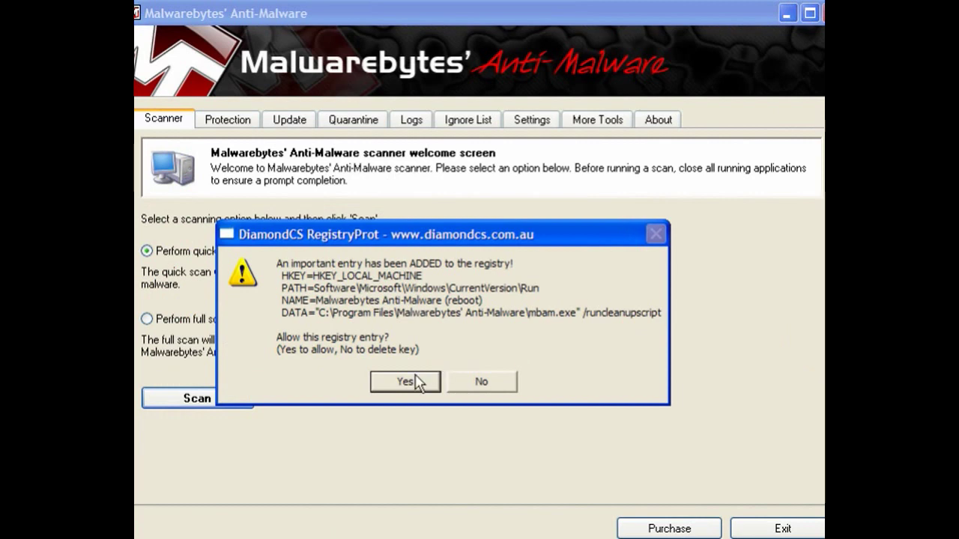
Step: Allow the Malwarebytes Anti-Malware (reboot) registry entry in RegistryProt and minimize Malwarebytes
{"action": "left_click", "coordinate": [412, 381]}
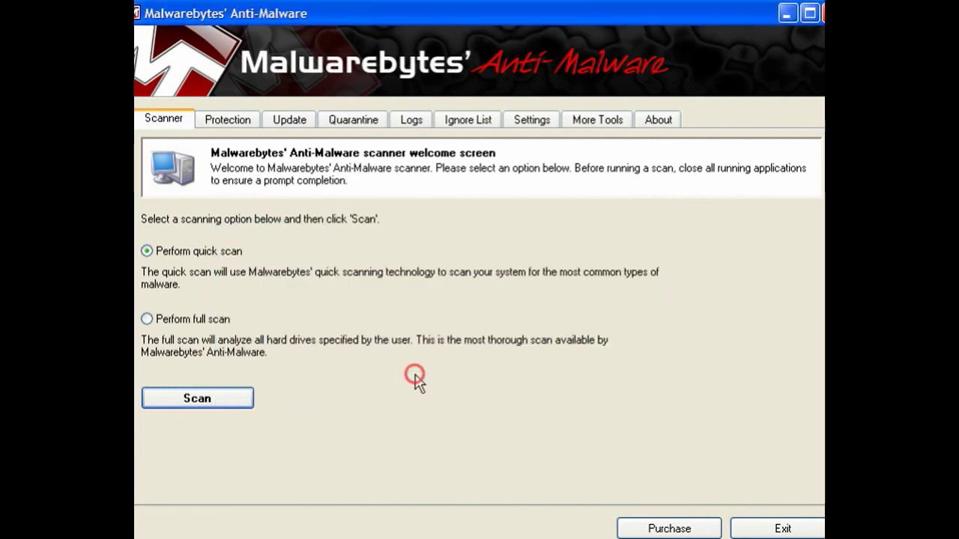
{"action": "left_click", "coordinate": [787, 12]}
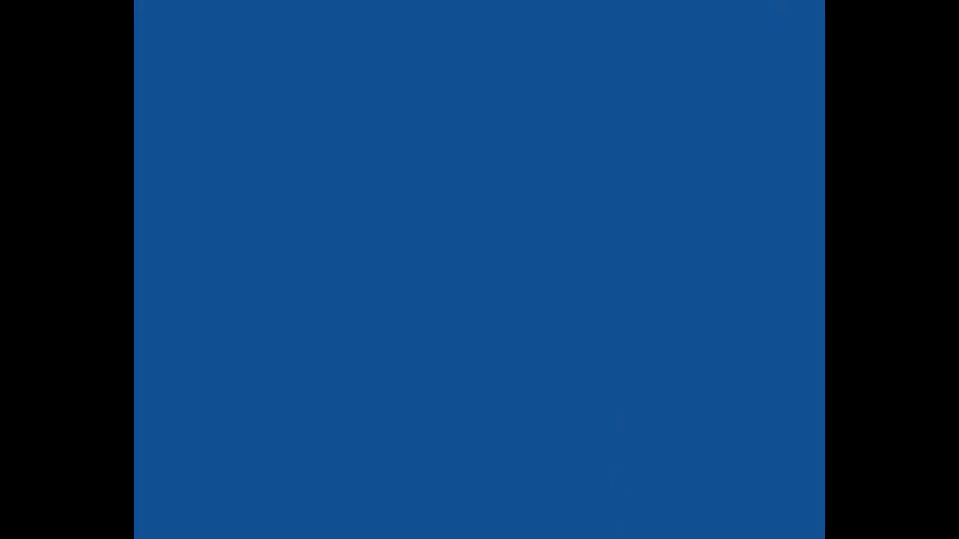